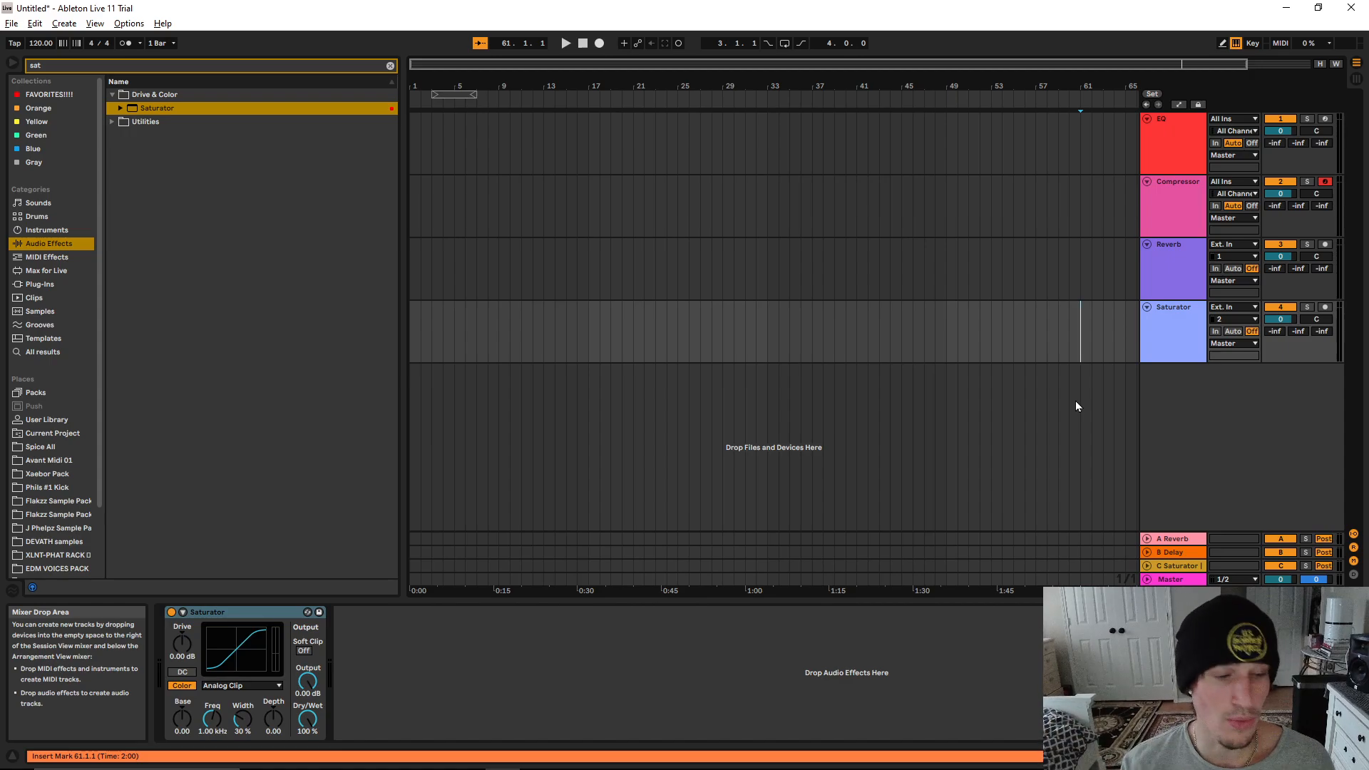
Set band 1 of the EQ track's EQ Eight to the gentle 12 dB/octave low cut
left_click(1169, 139)
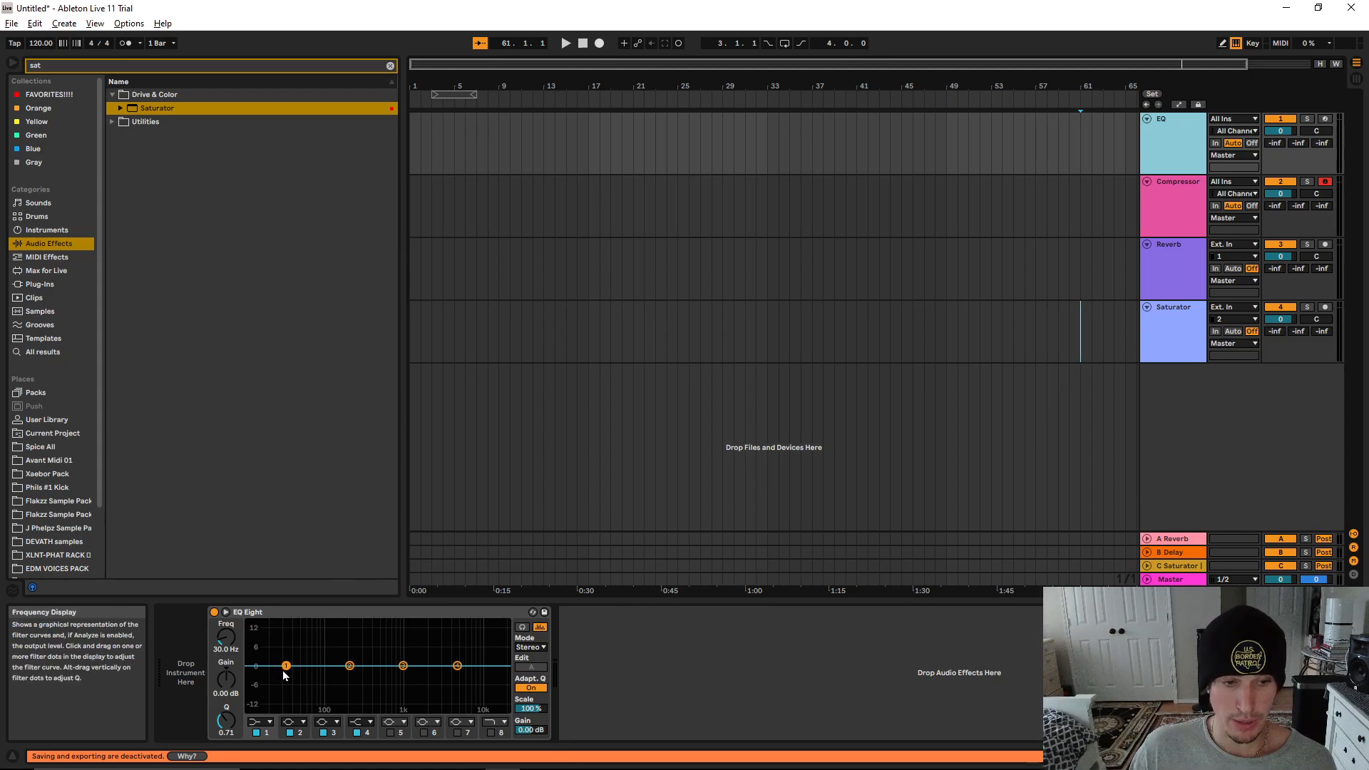
left_click(457, 665)
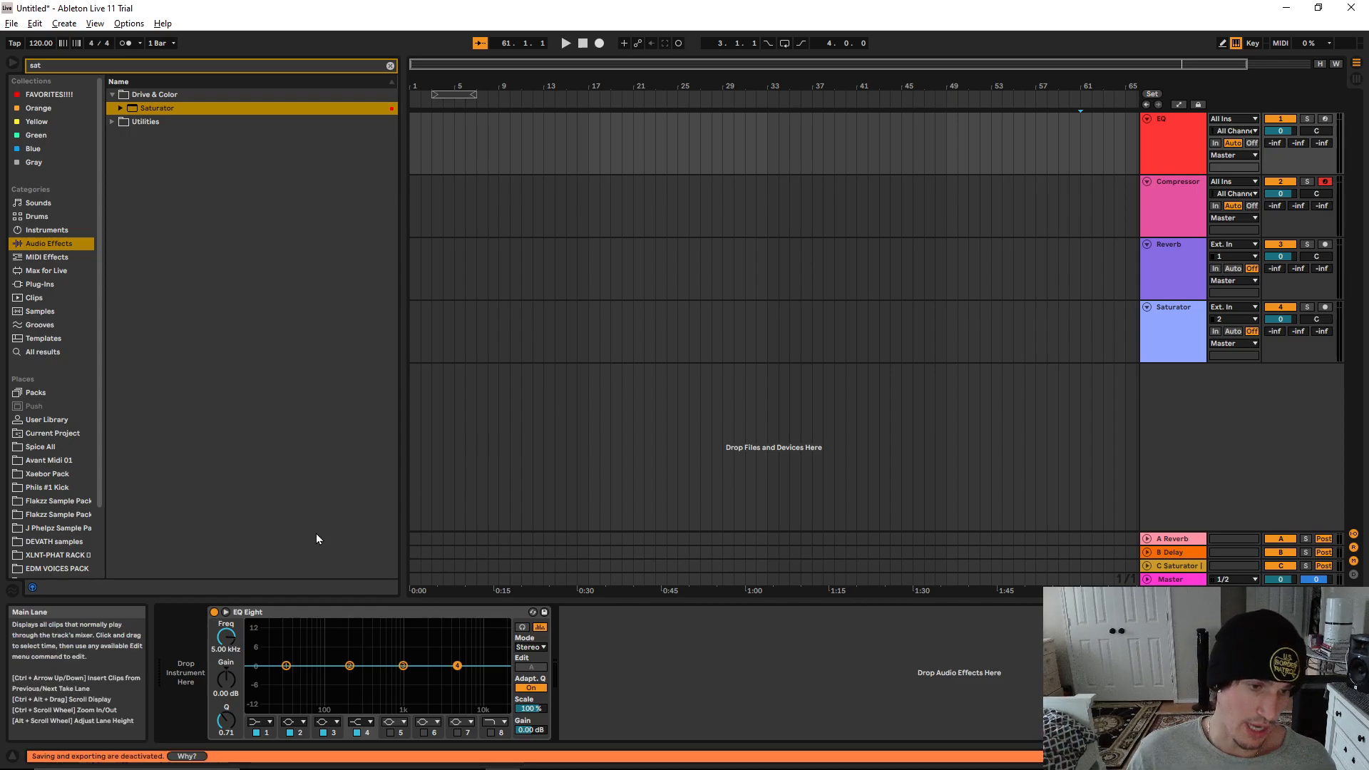
left_click(260, 615)
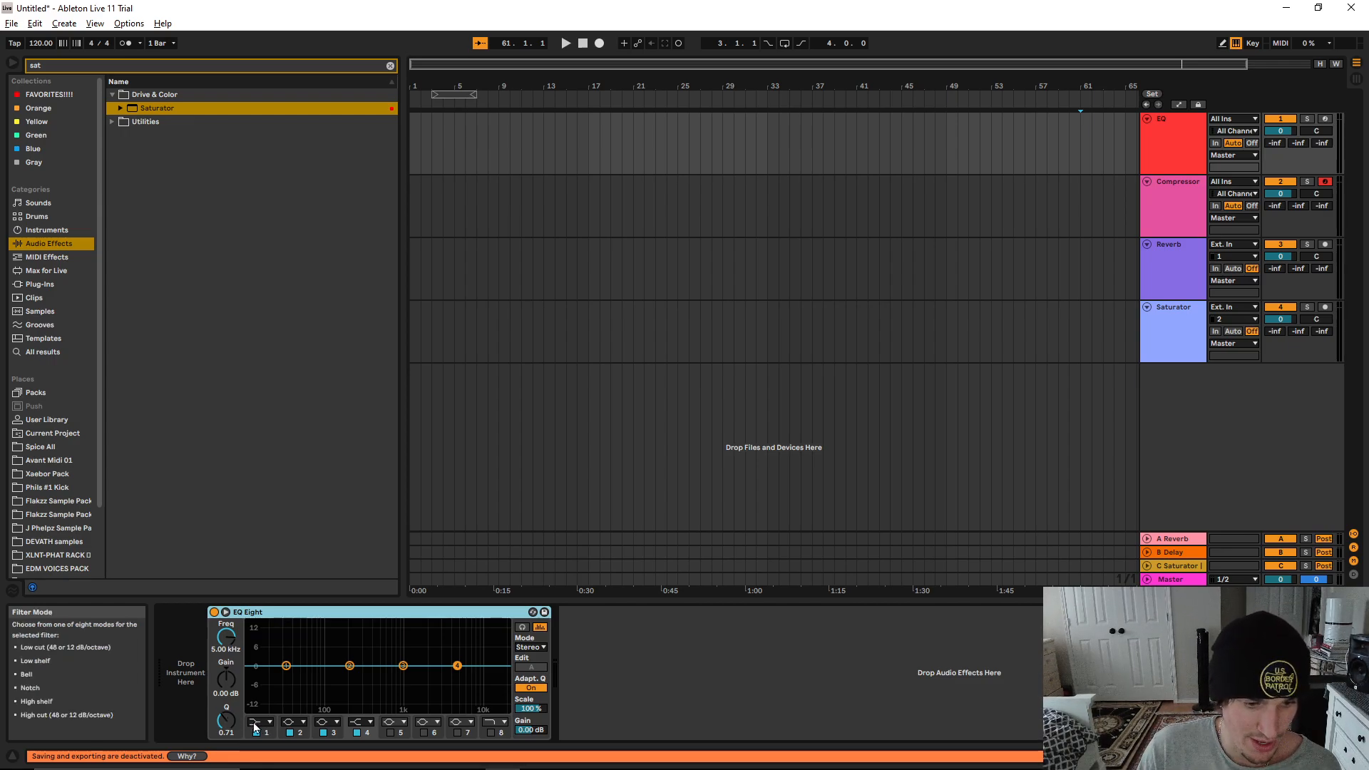
left_click(256, 723)
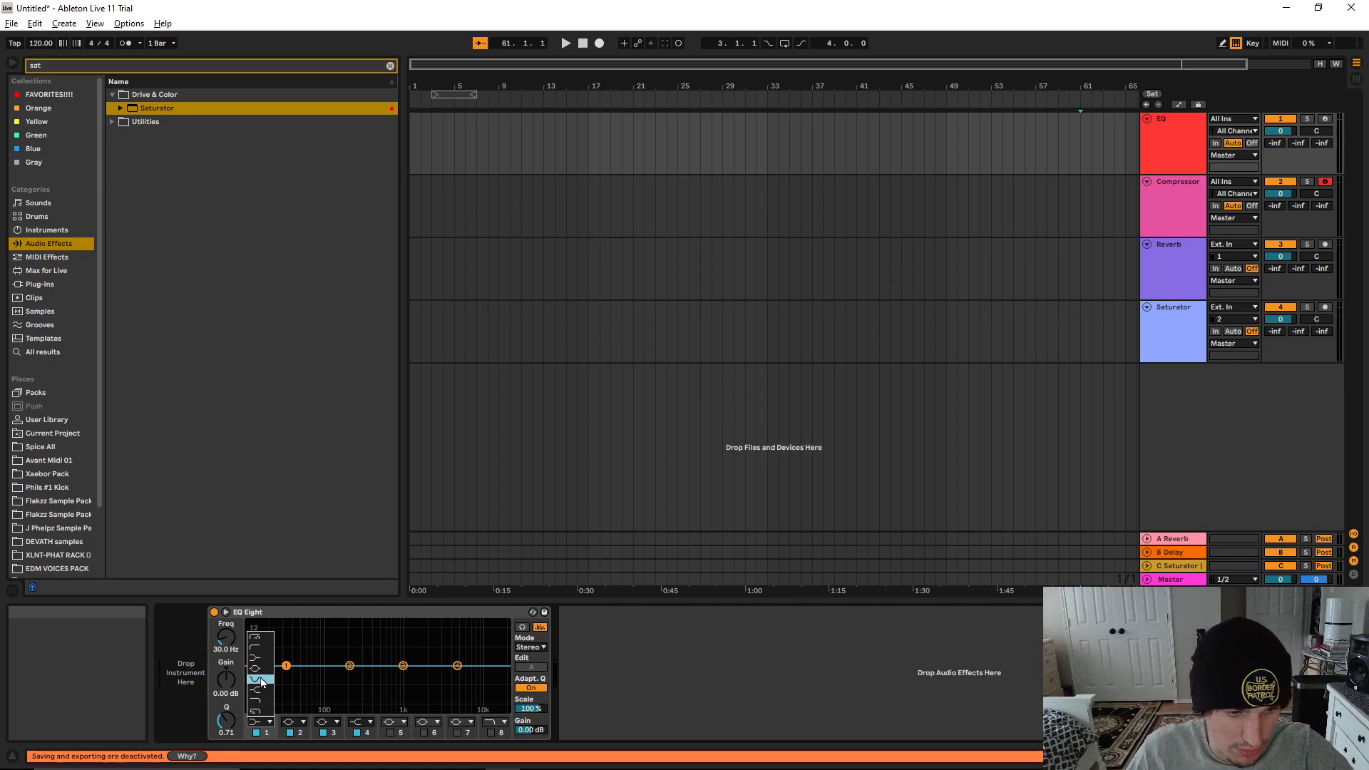
left_click(264, 636)
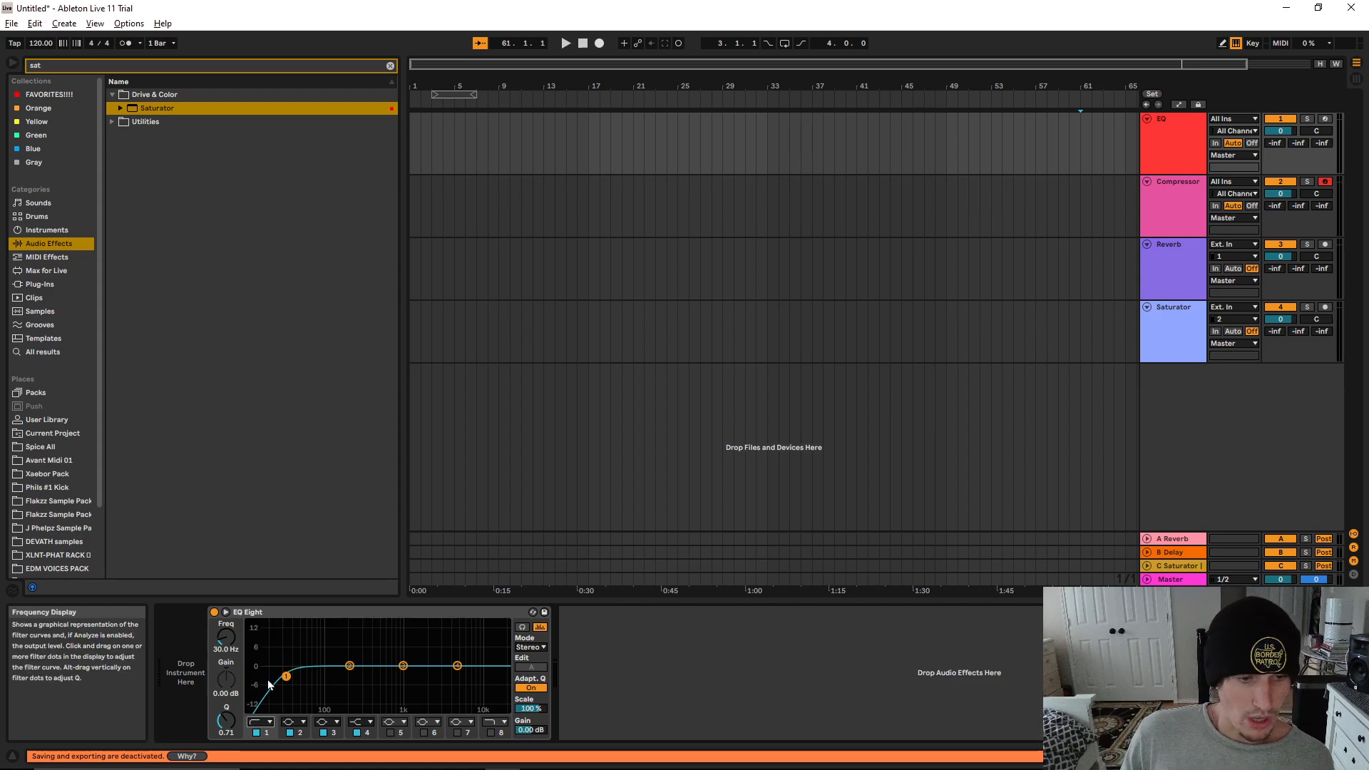
Compare the steep 48 dB and gentle 12 dB low-cut slopes on band 1, ending on the gentle one
left_click(265, 722)
left_click(263, 638)
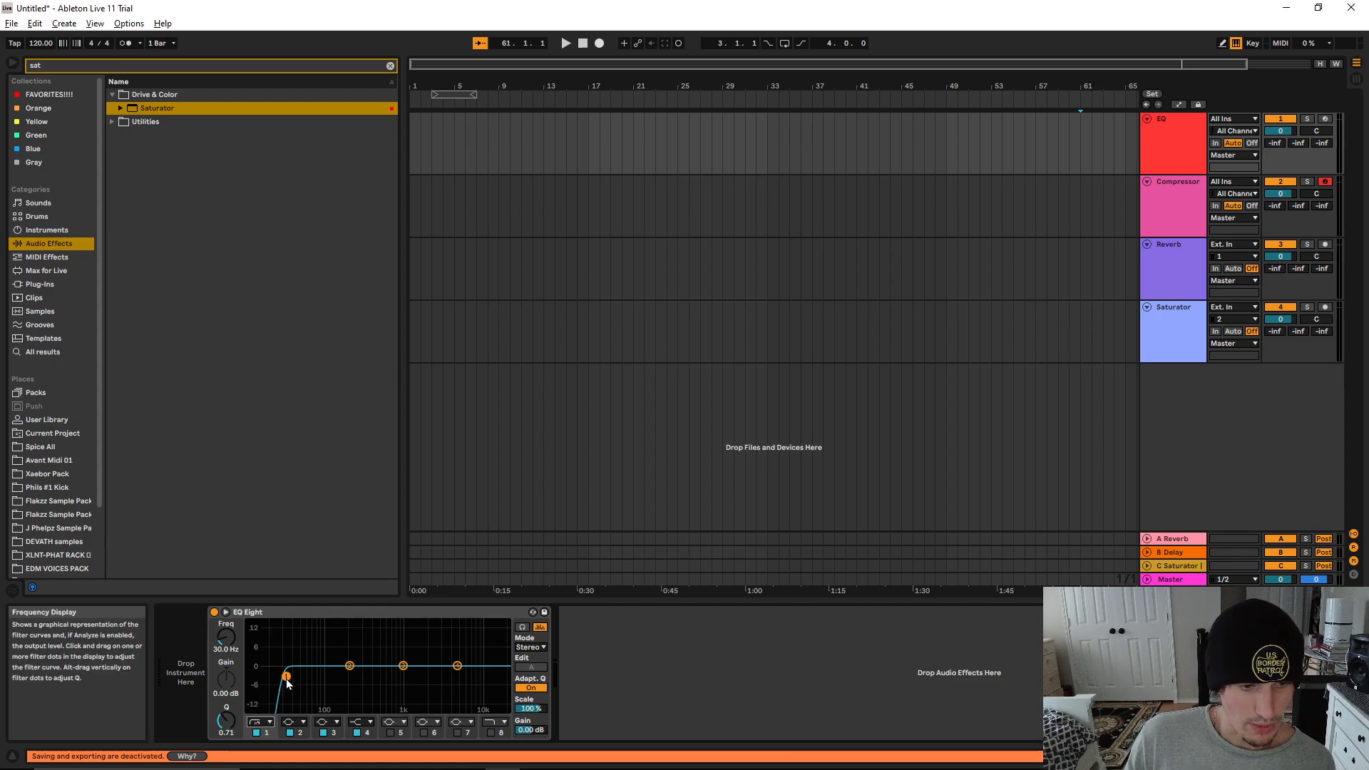
left_click(263, 722)
left_click(261, 647)
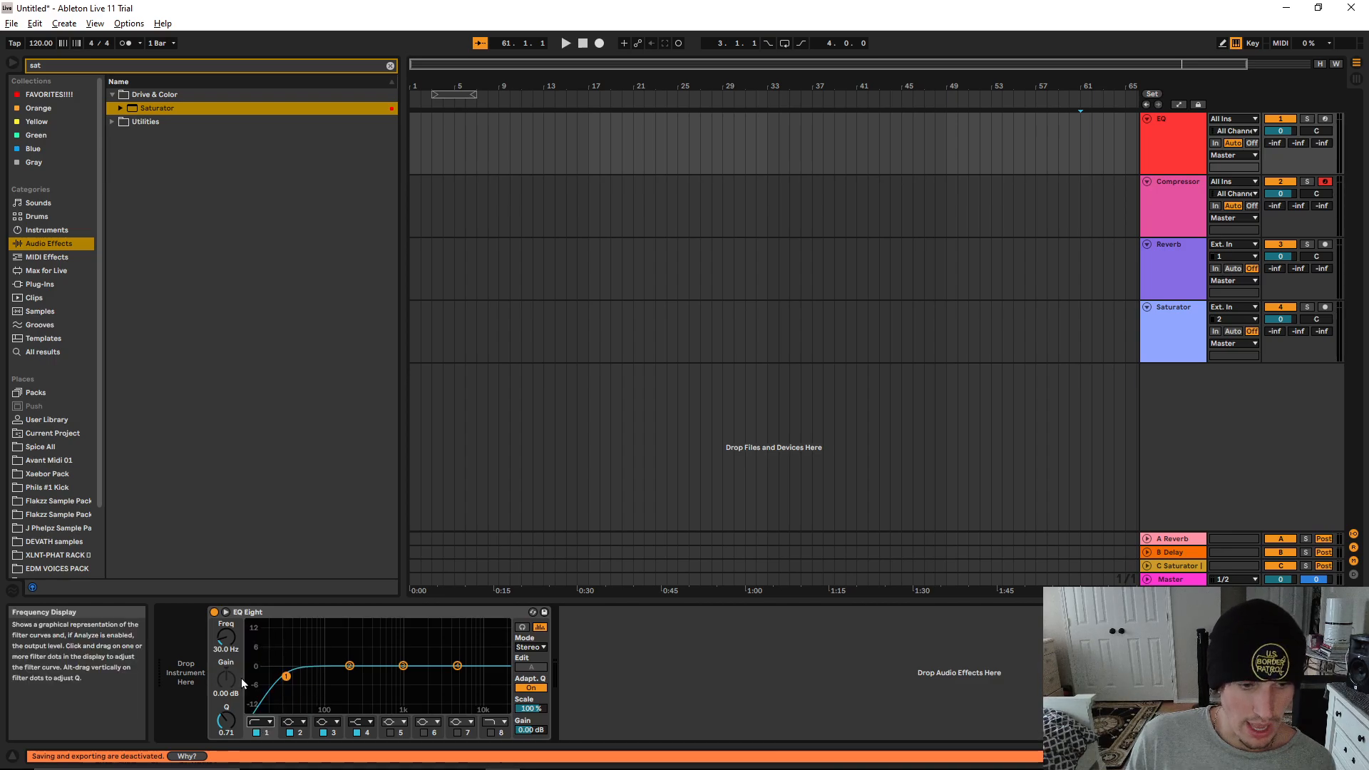
left_click(265, 721)
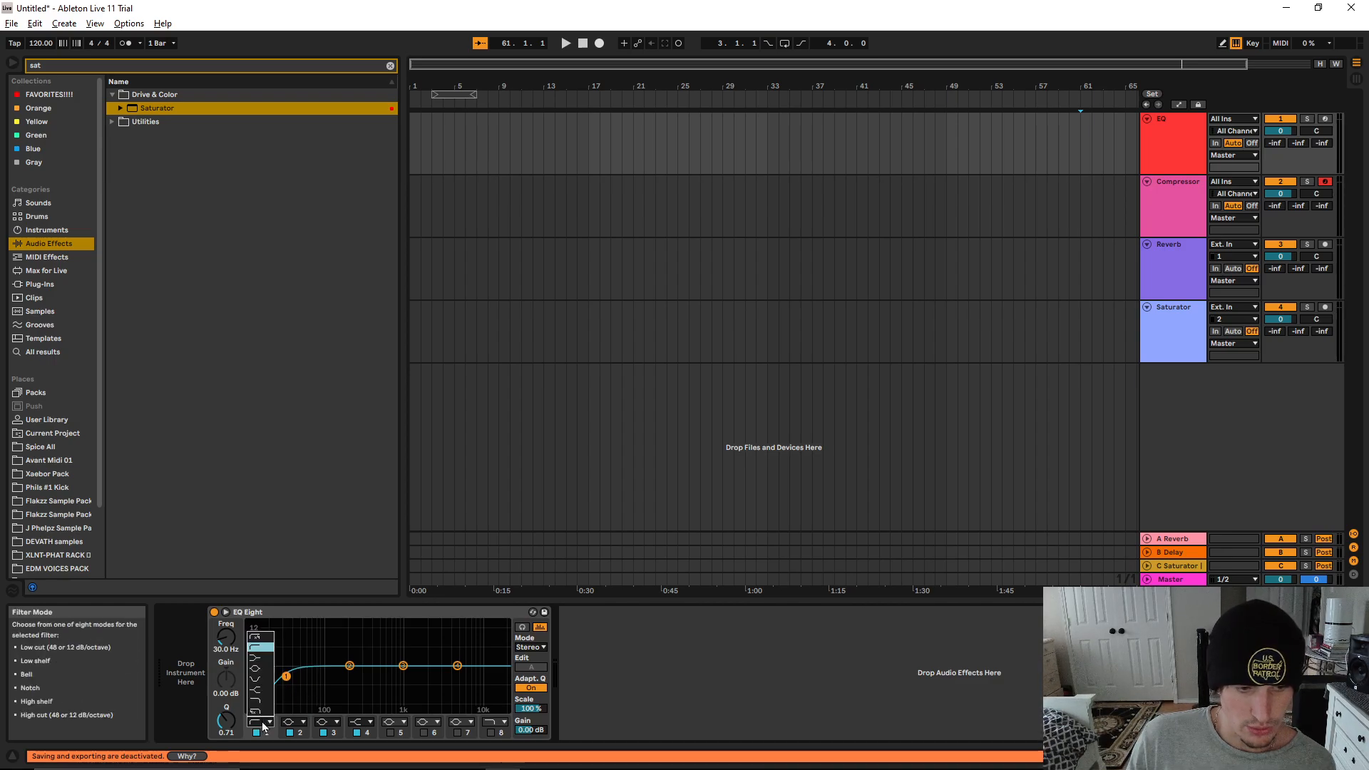
left_click(269, 639)
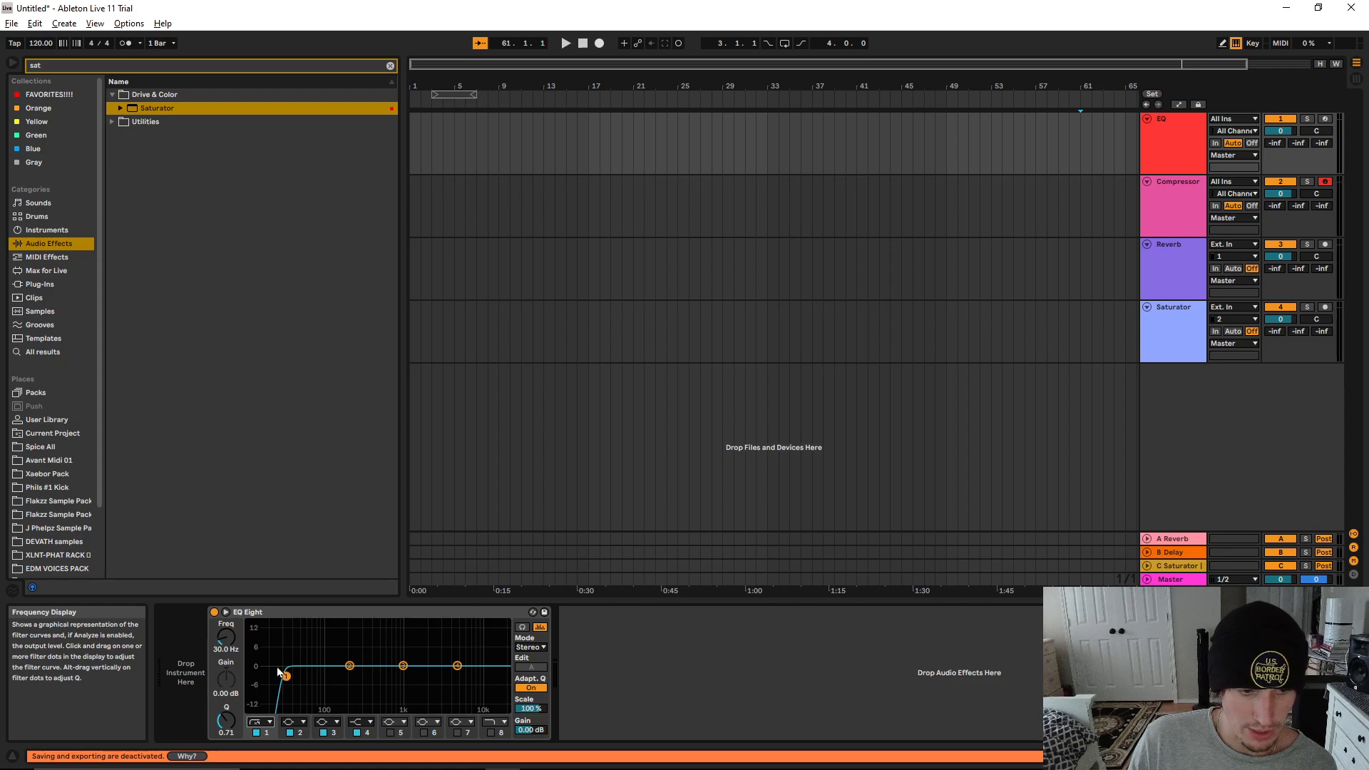
left_click(263, 721)
left_click(261, 647)
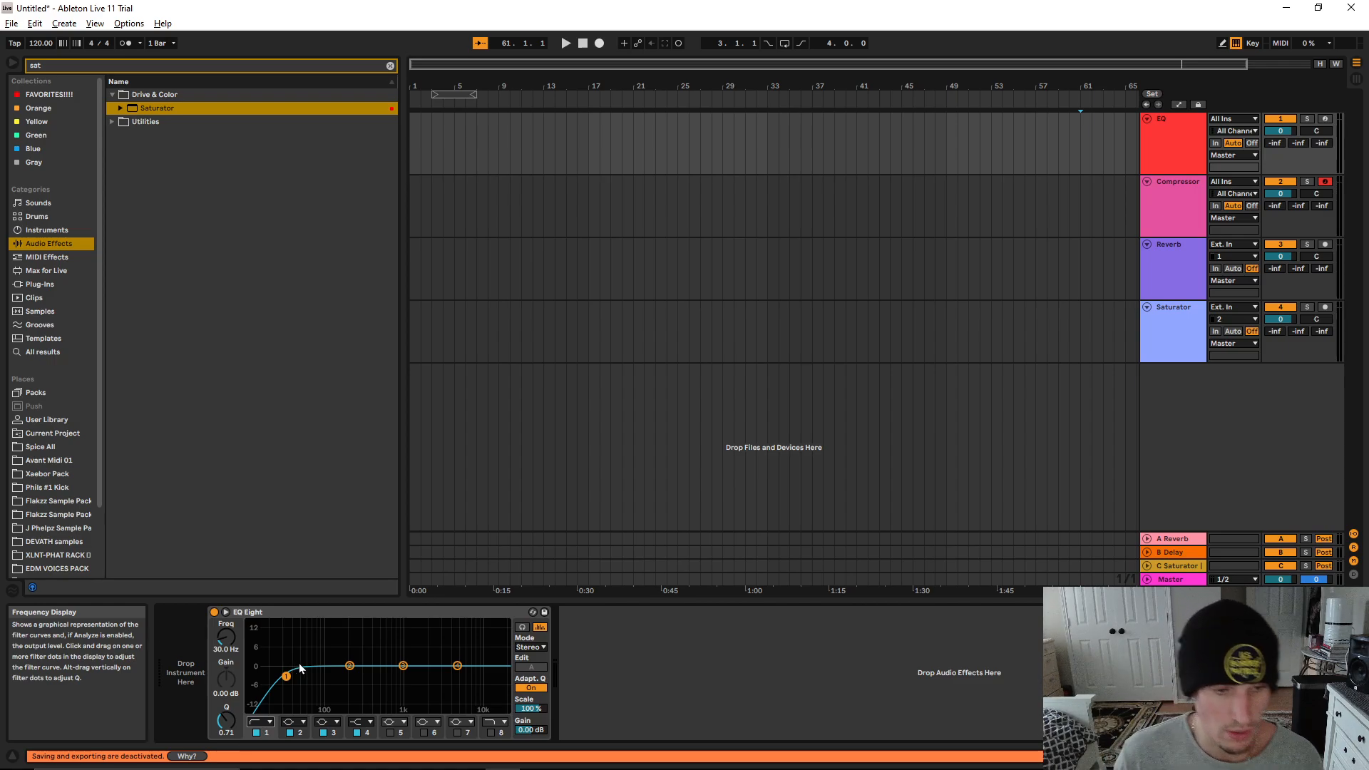
Enable the high-cut filter on band 8 of EQ Eight and reselect band 1
left_click(495, 734)
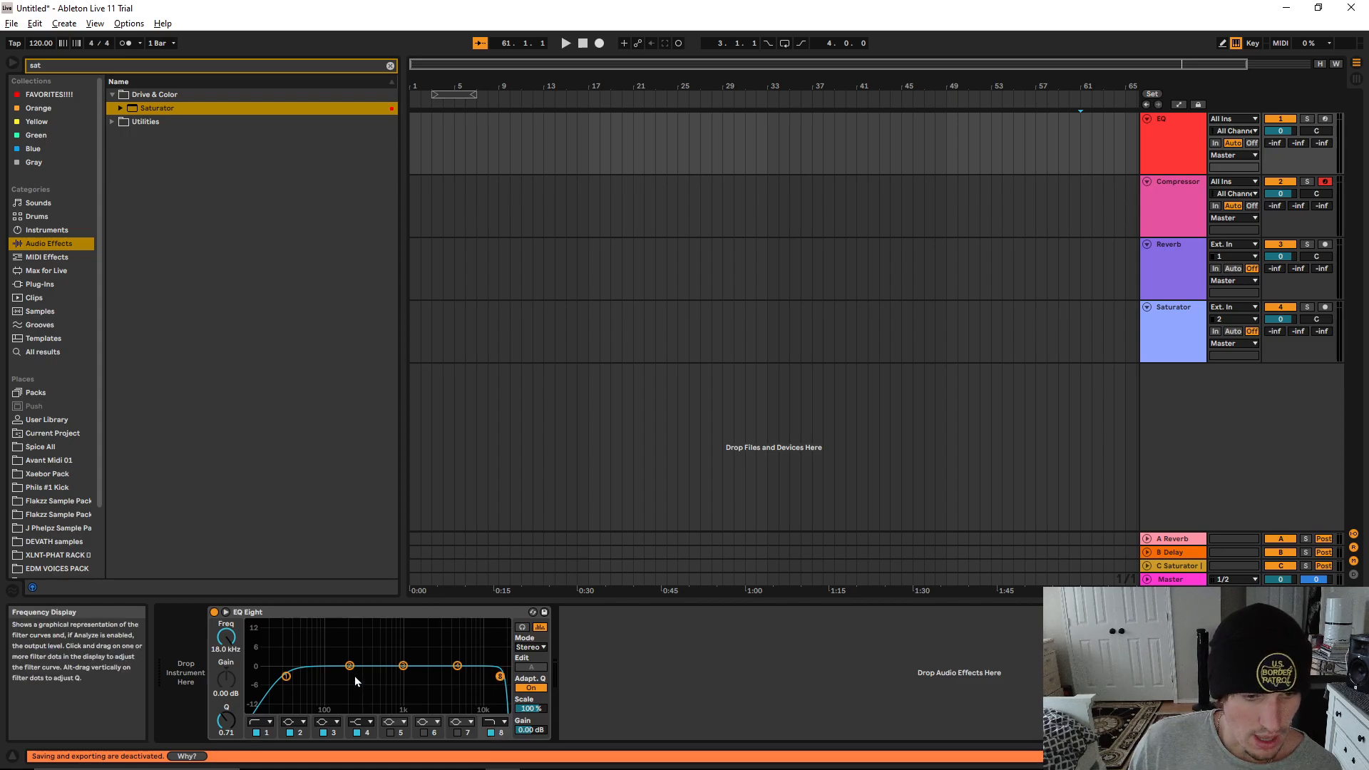
left_click(285, 676)
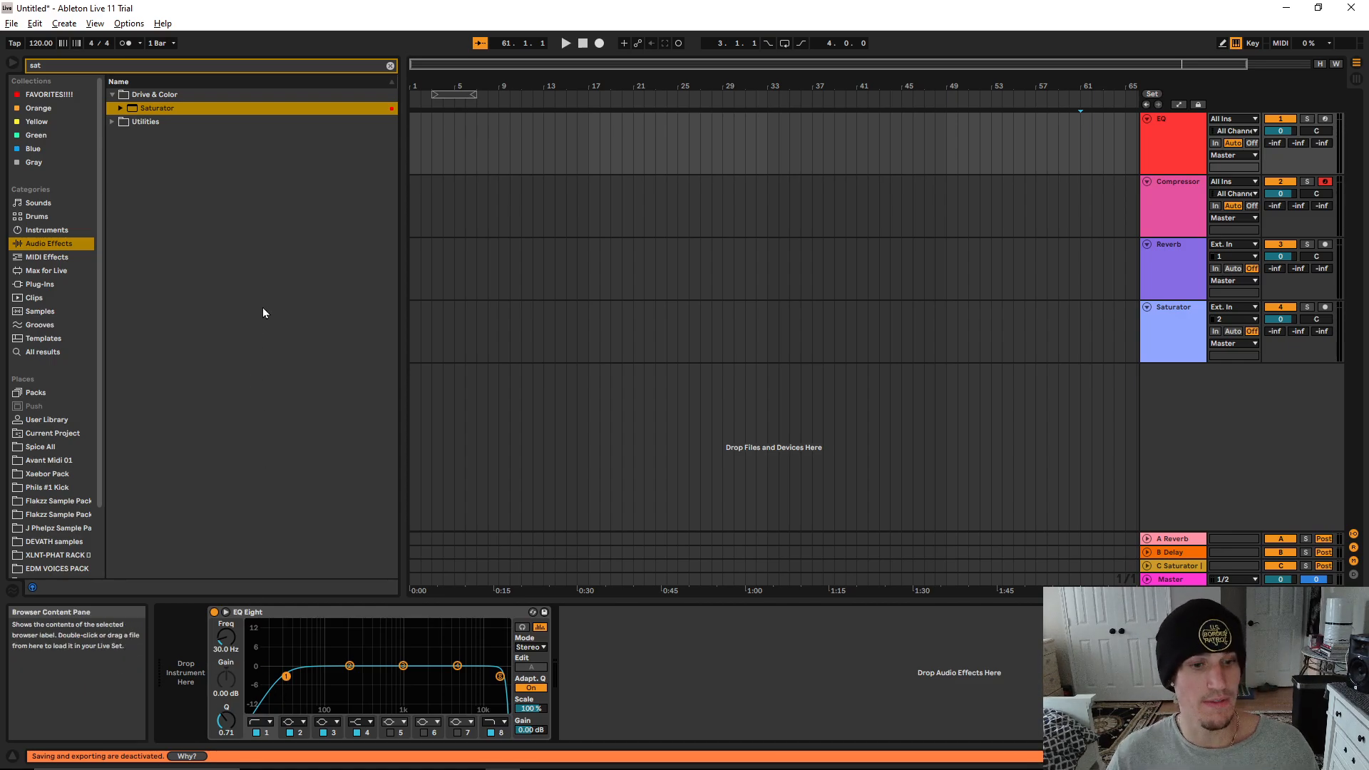
Replace the browser search with "bass loop" and search across all results
left_click(390, 65)
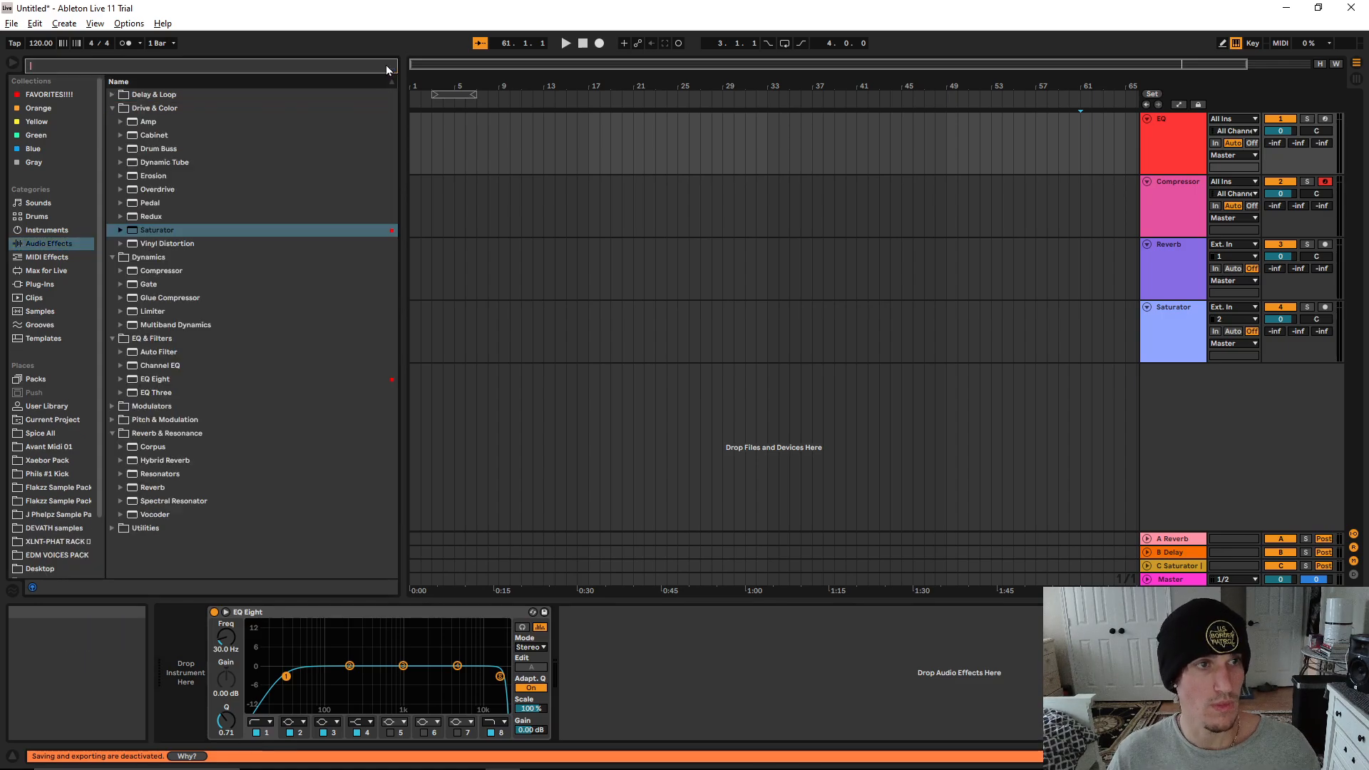
type("bass")
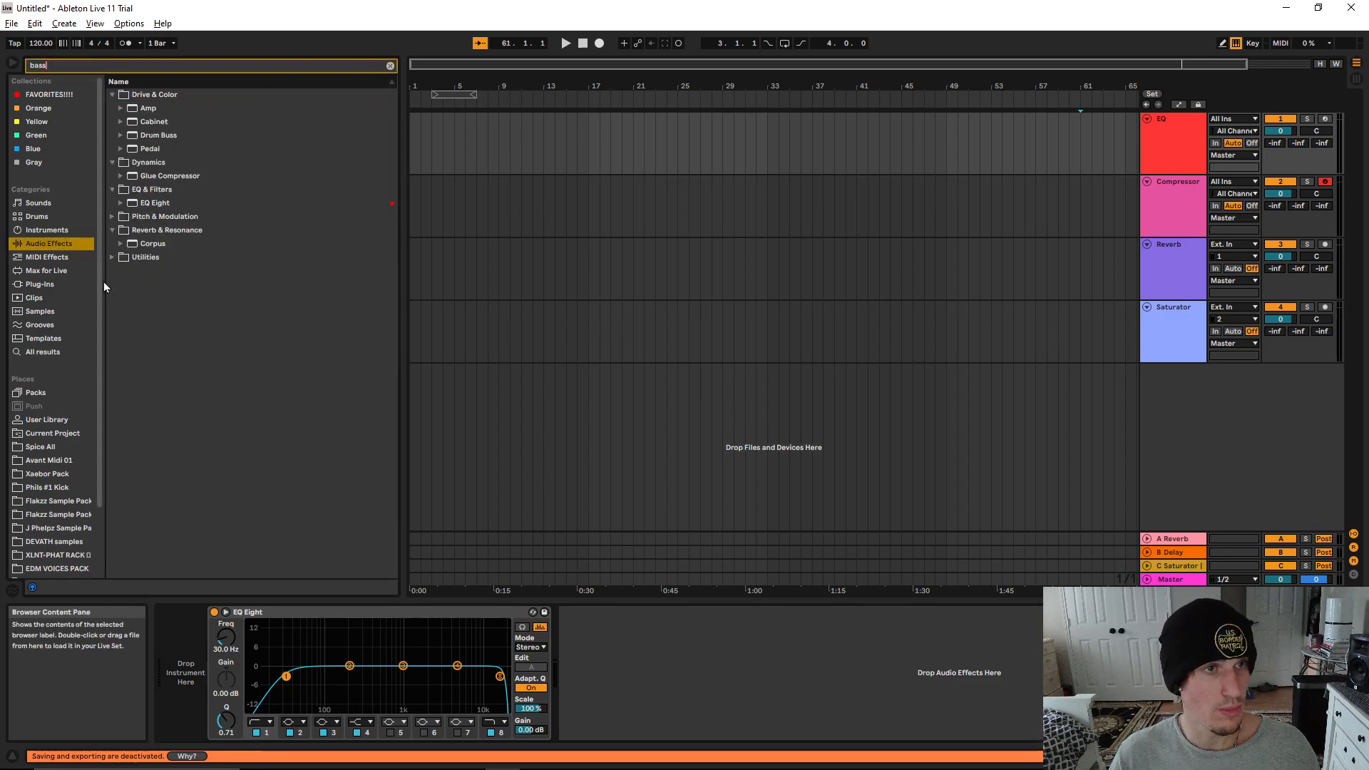
left_click(29, 352)
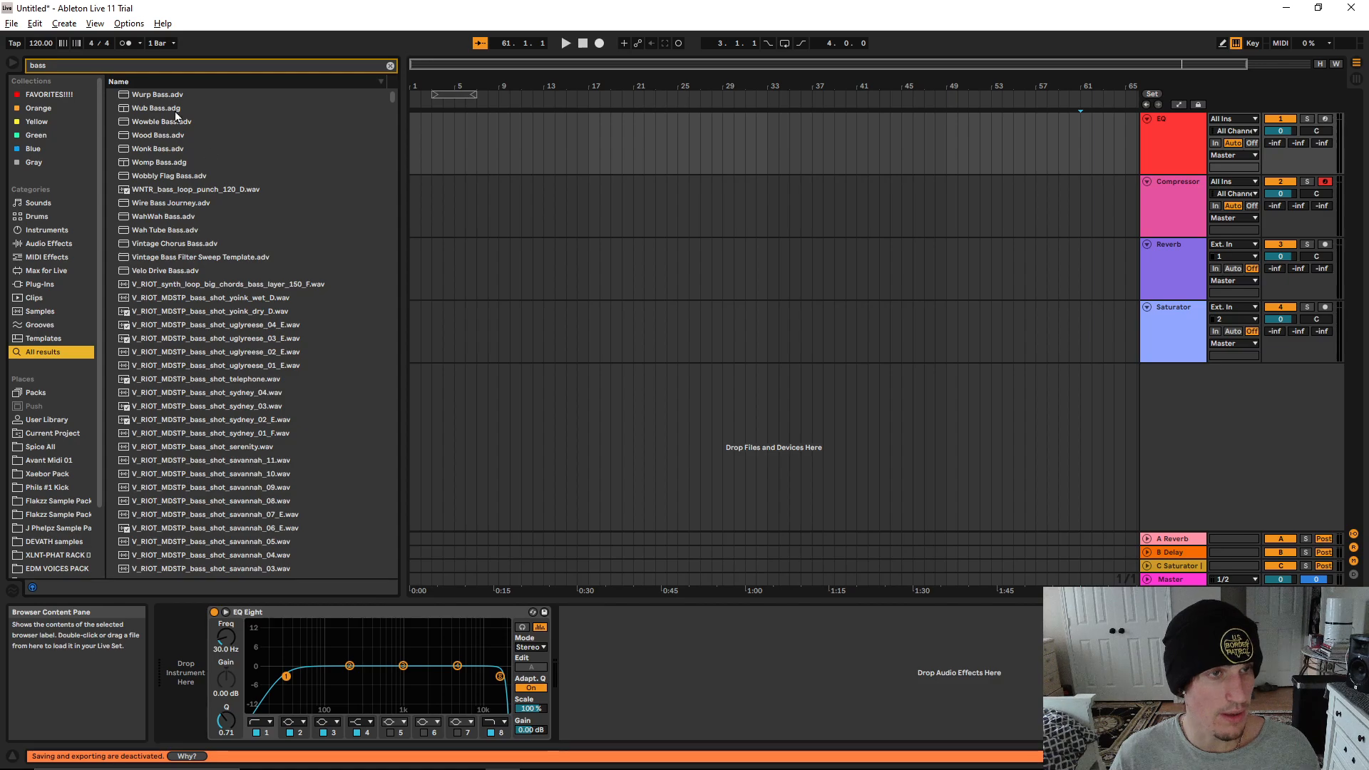
left_click(130, 68)
type("loop")
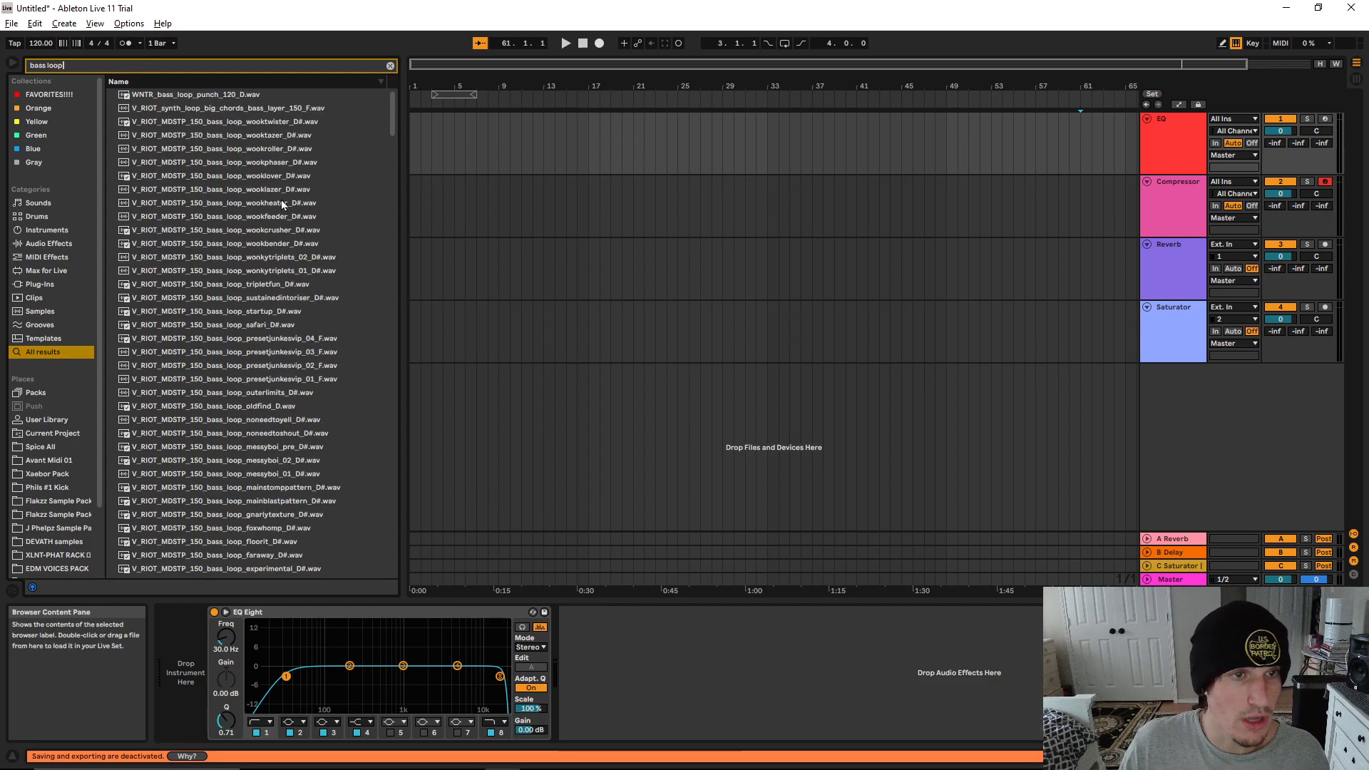
Insert an audio track below the EQ track and place V_RIOT_MDSTP_150_bass_loop_wookheater_D#.wav on it at bar 17
left_click_drag(281, 202, 589, 159)
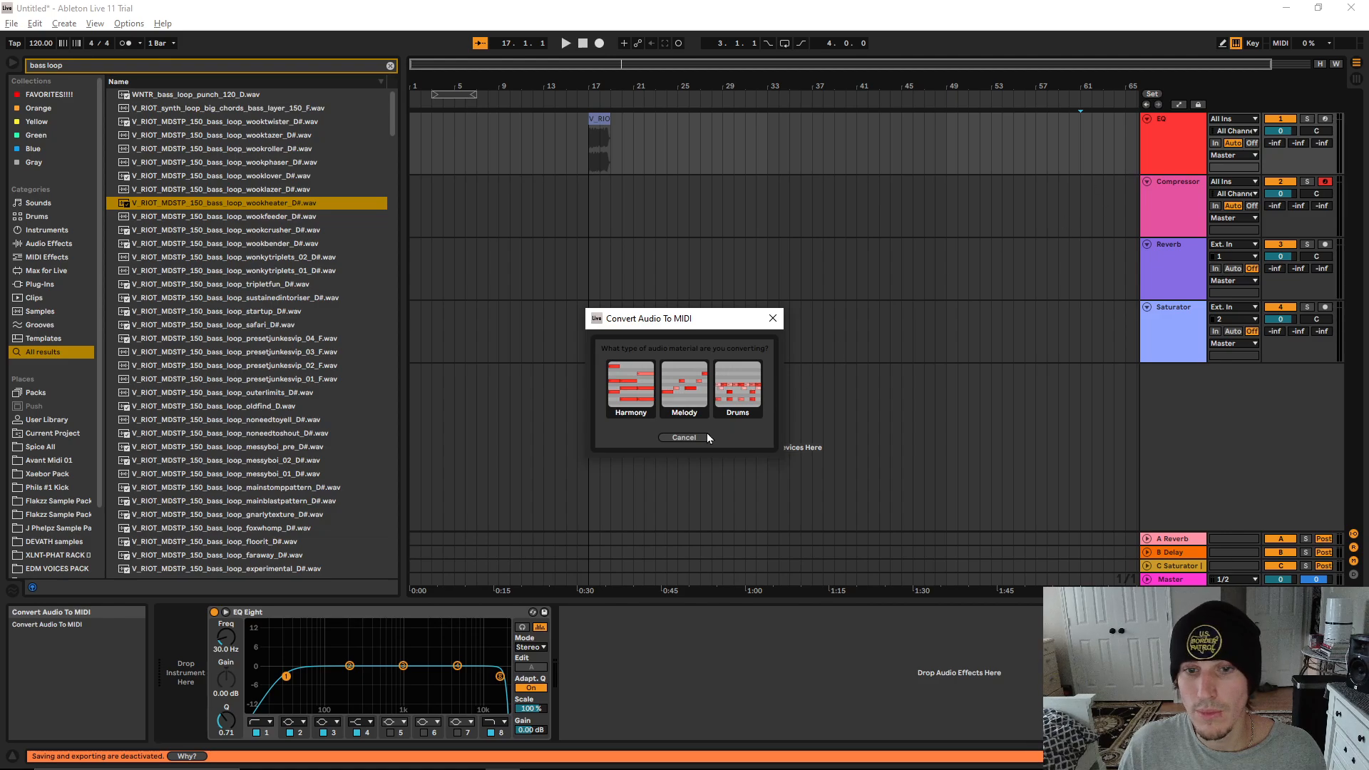
left_click(685, 437)
right_click(1159, 119)
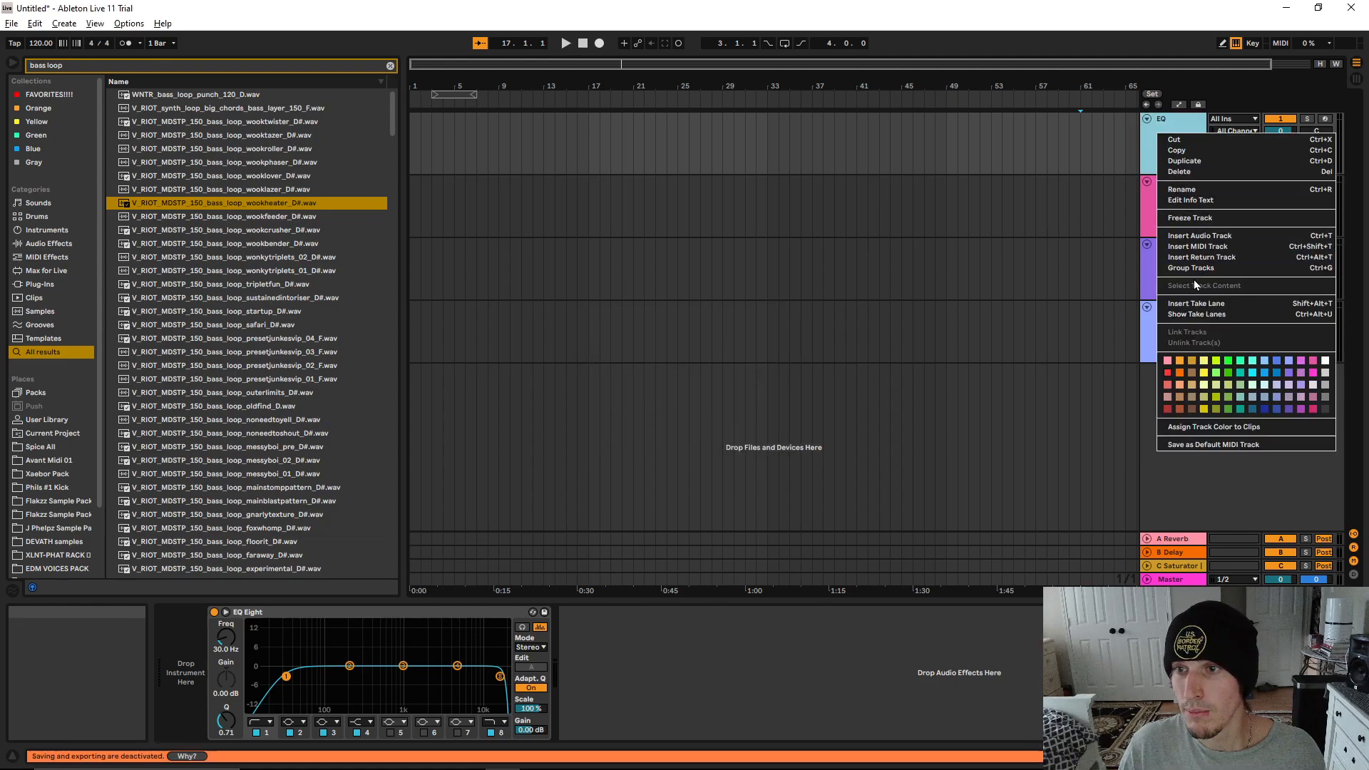
left_click(1193, 236)
left_click_drag(257, 202, 588, 208)
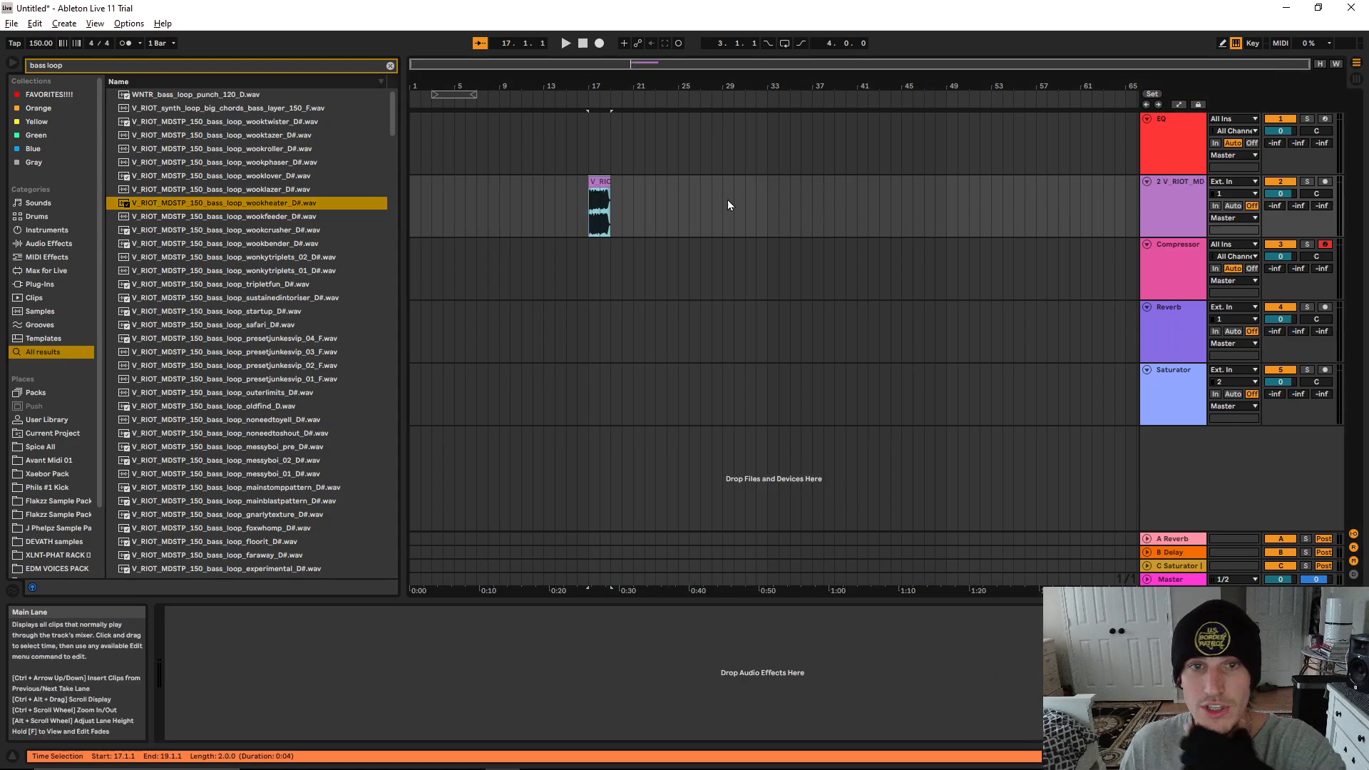
left_click_drag(608, 84, 609, 161)
Move band 3 of the EQ track's EQ Eight to about 1.44 kHz with about 0.12 dB of gain
left_click(1156, 152)
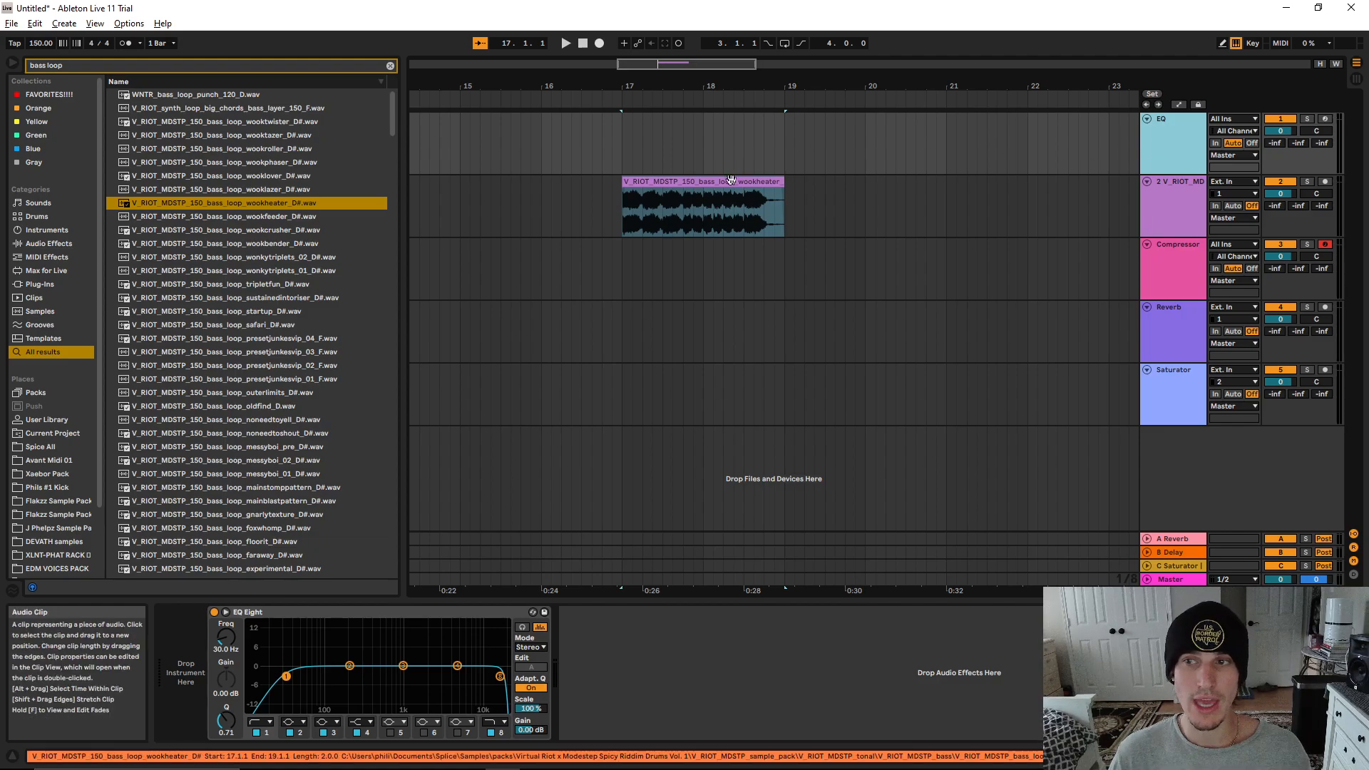
left_click(1214, 214)
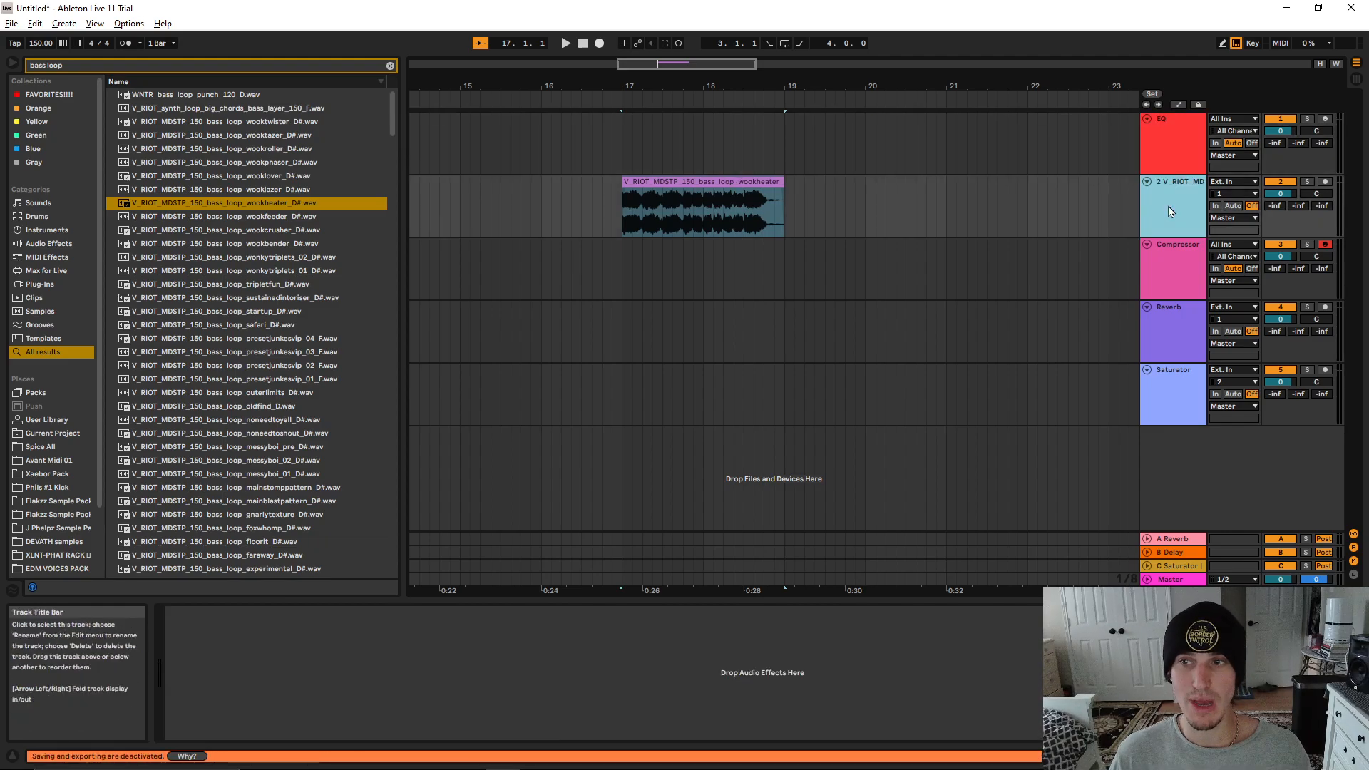
left_click(738, 181)
left_click(1171, 148)
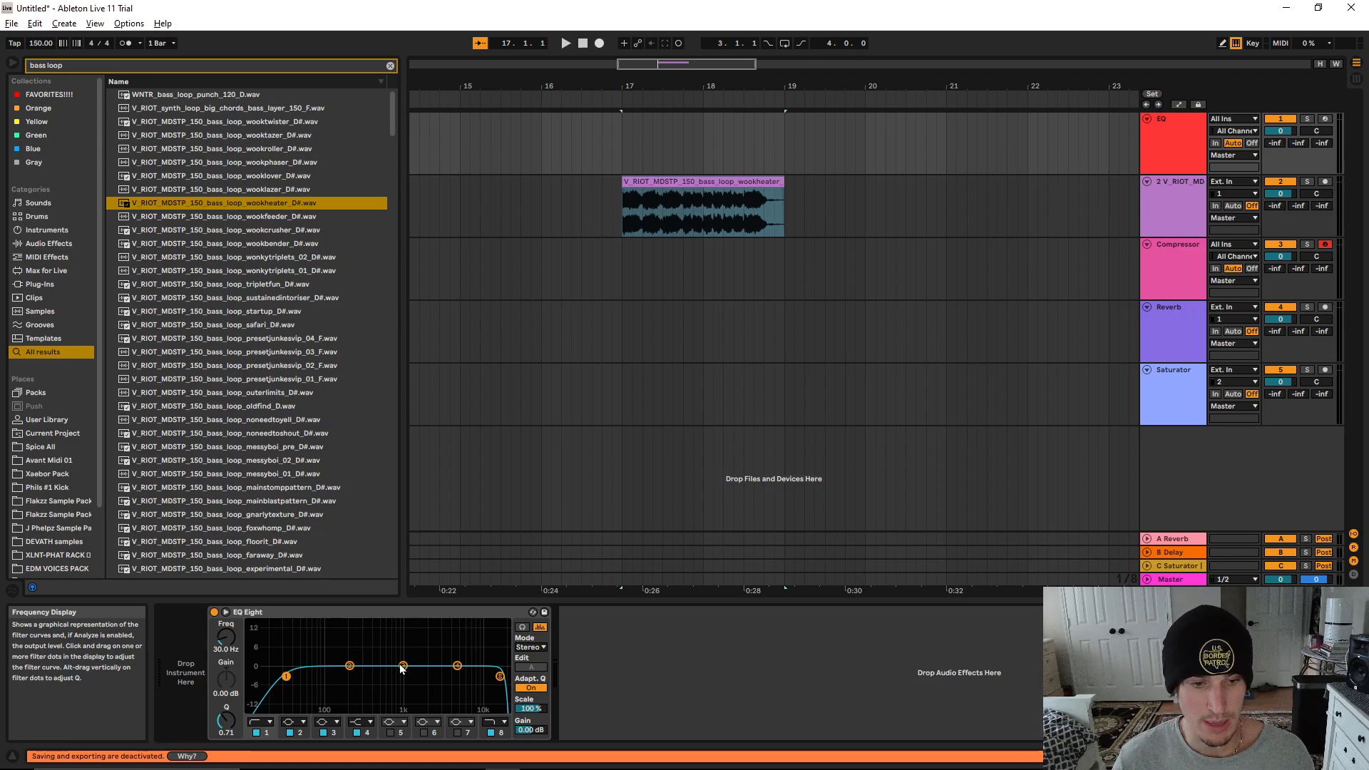
mouse_move(403, 665)
left_mouse_down()
mouse_move(430, 658)
mouse_move(388, 659)
mouse_move(471, 659)
mouse_move(415, 665)
left_mouse_up()
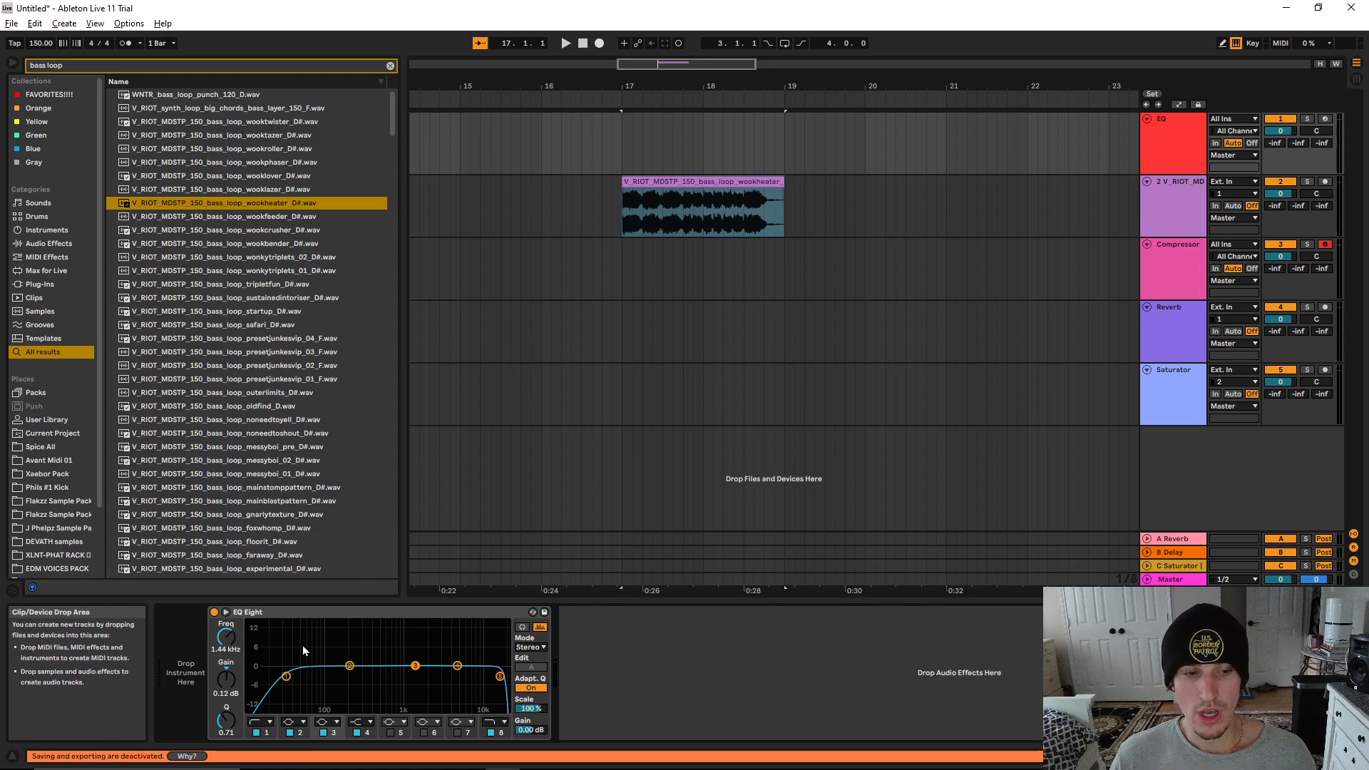
Set the frequency of the band 1 low cut to 80 Hz
left_click(286, 676)
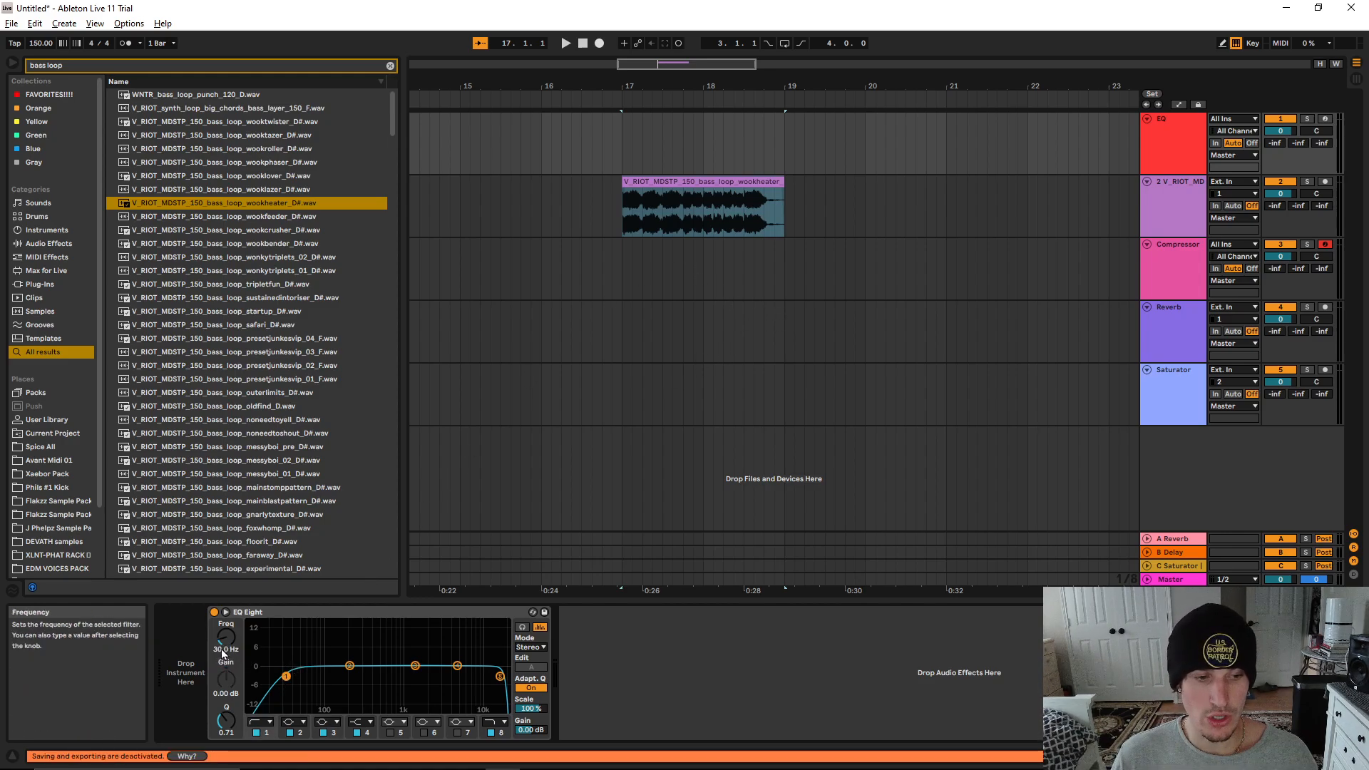
type("80")
key("Return")
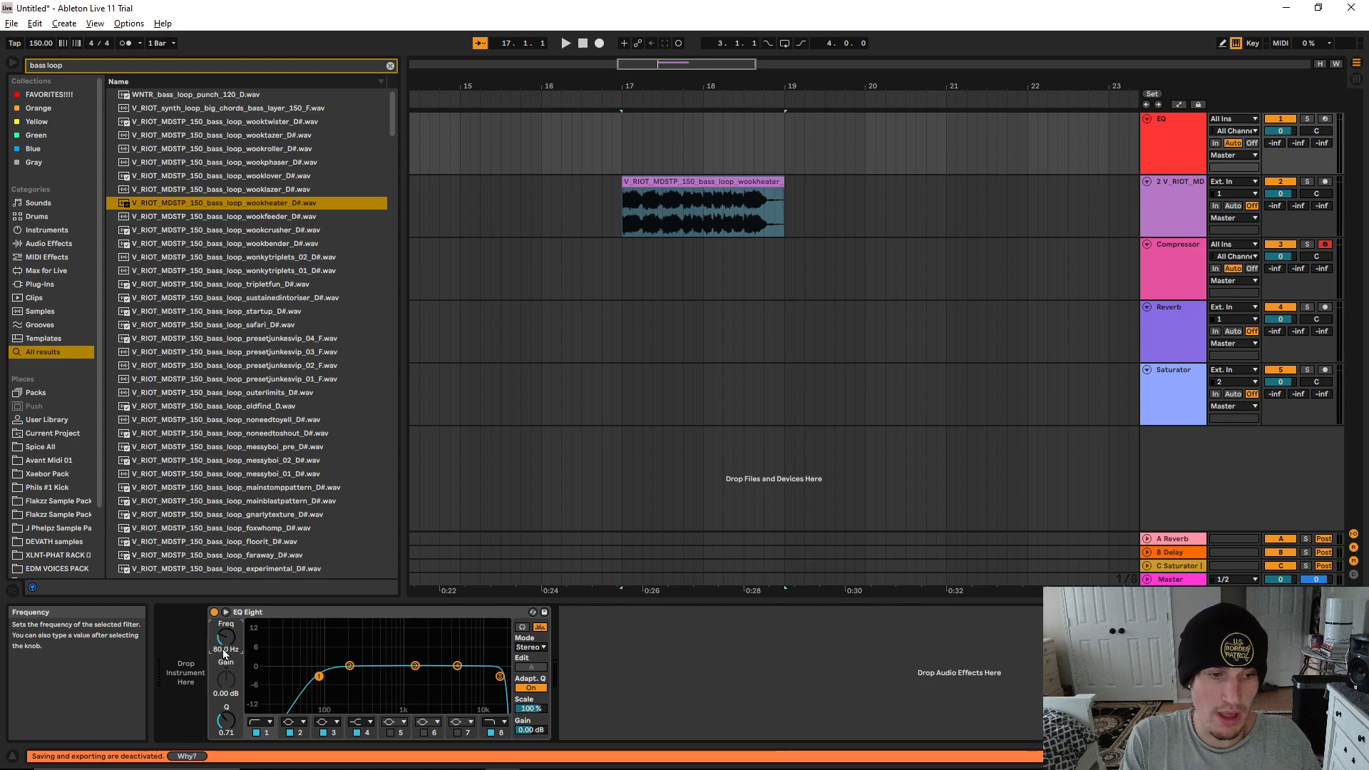
Set the frequency of the band 1 low cut to 200 Hz
key("alt")
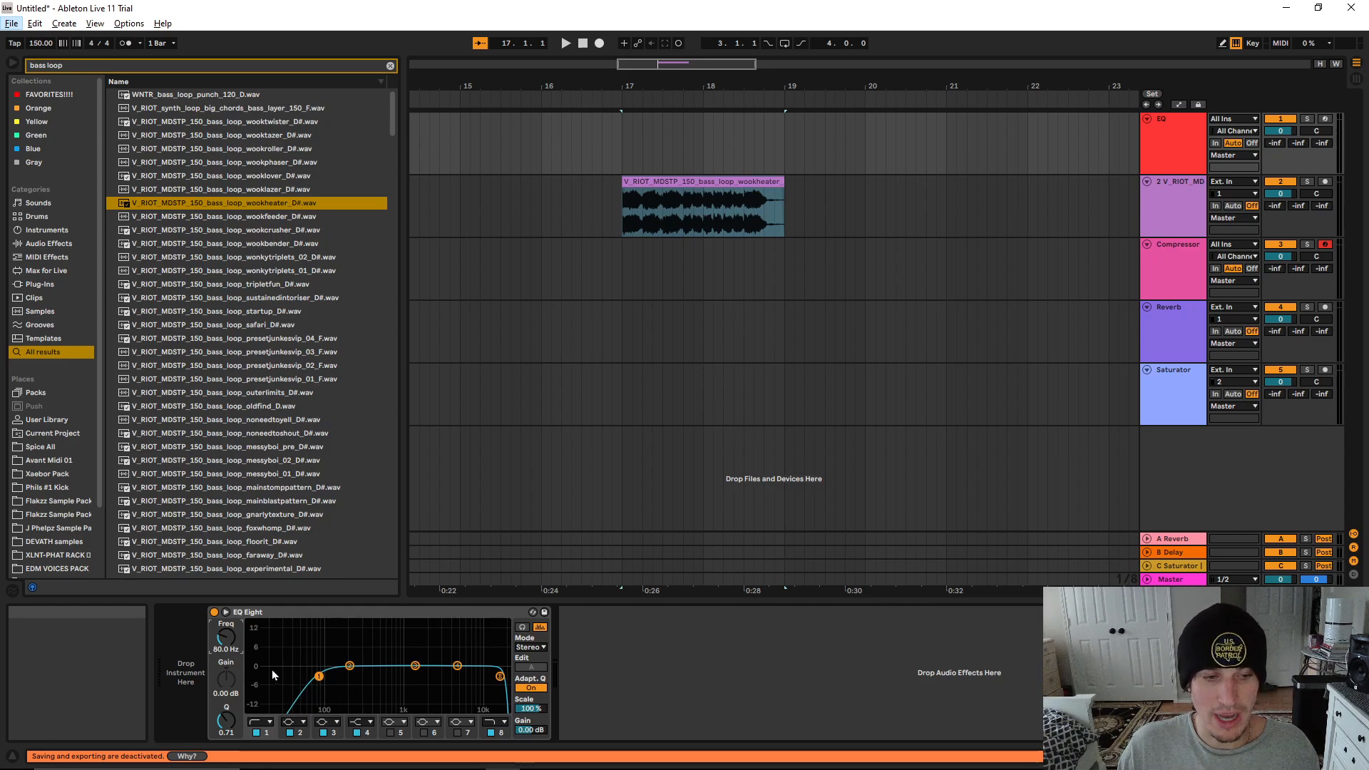
left_click(229, 651)
type("200")
key("Return")
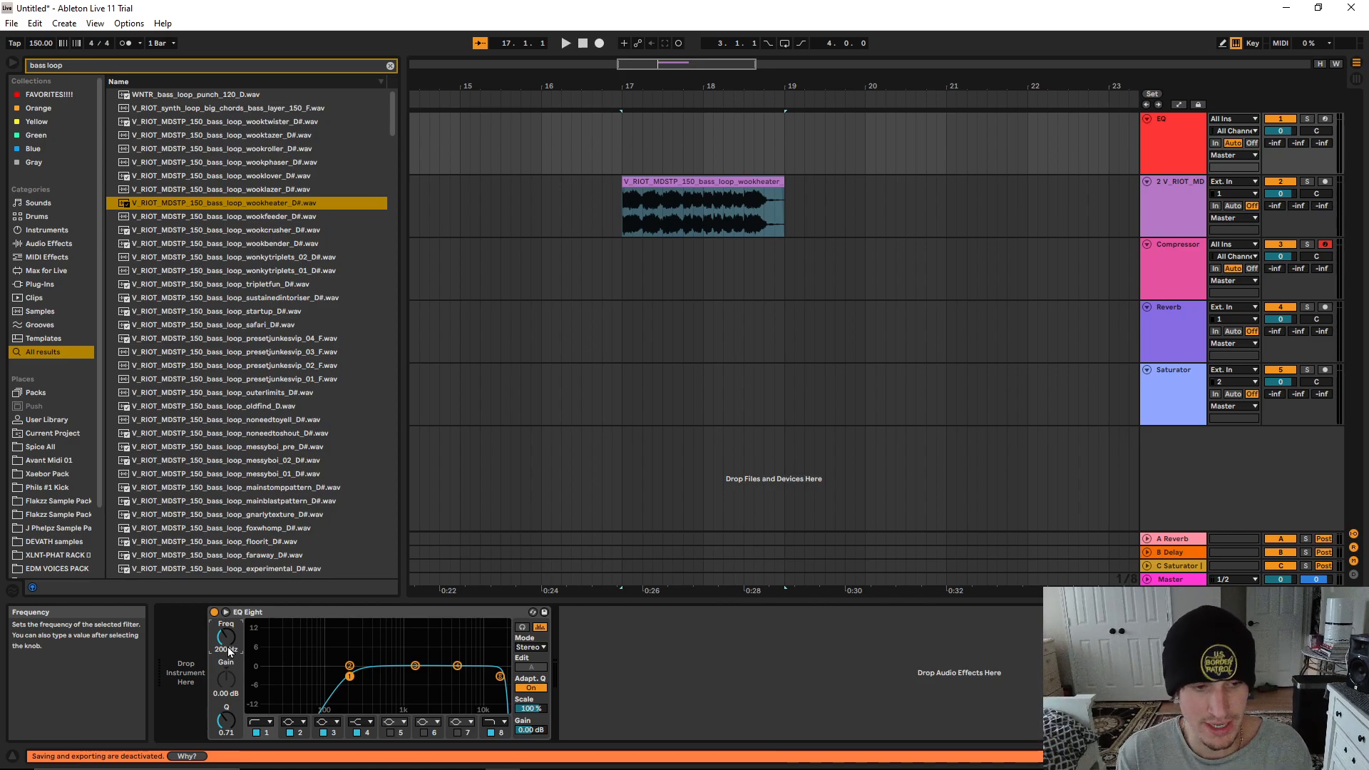
Move the EQ Eight device from the EQ track to the bass loop's audio track and select the loop clip
left_click(1055, 186)
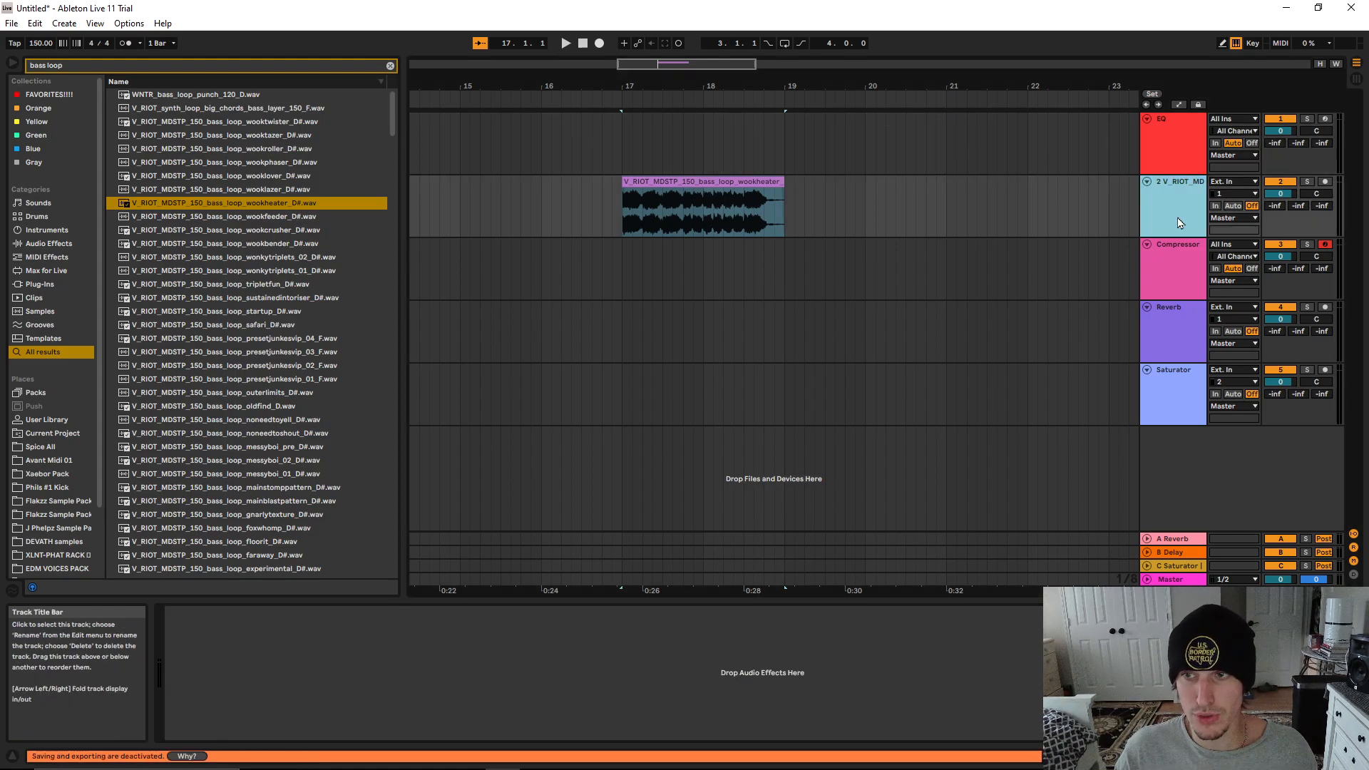
left_click(1186, 154)
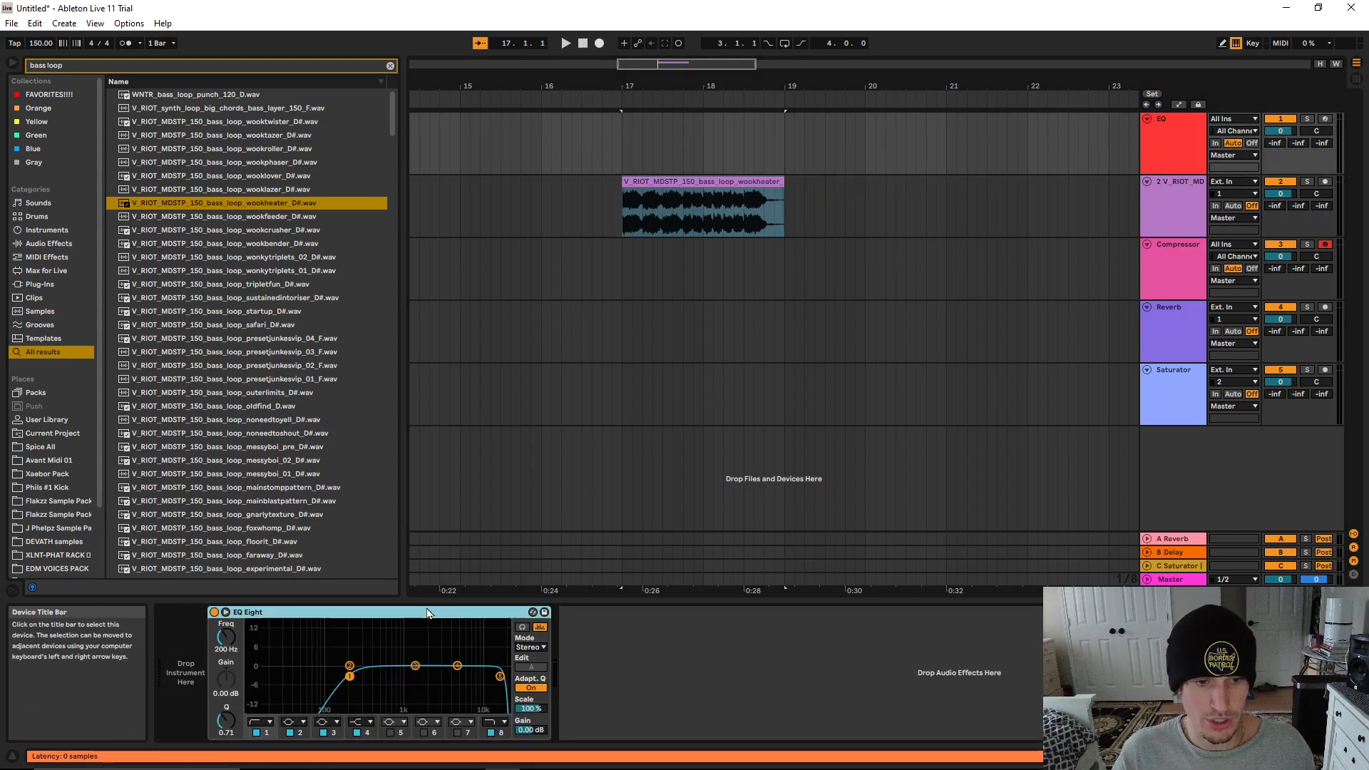
left_click_drag(428, 613, 712, 660)
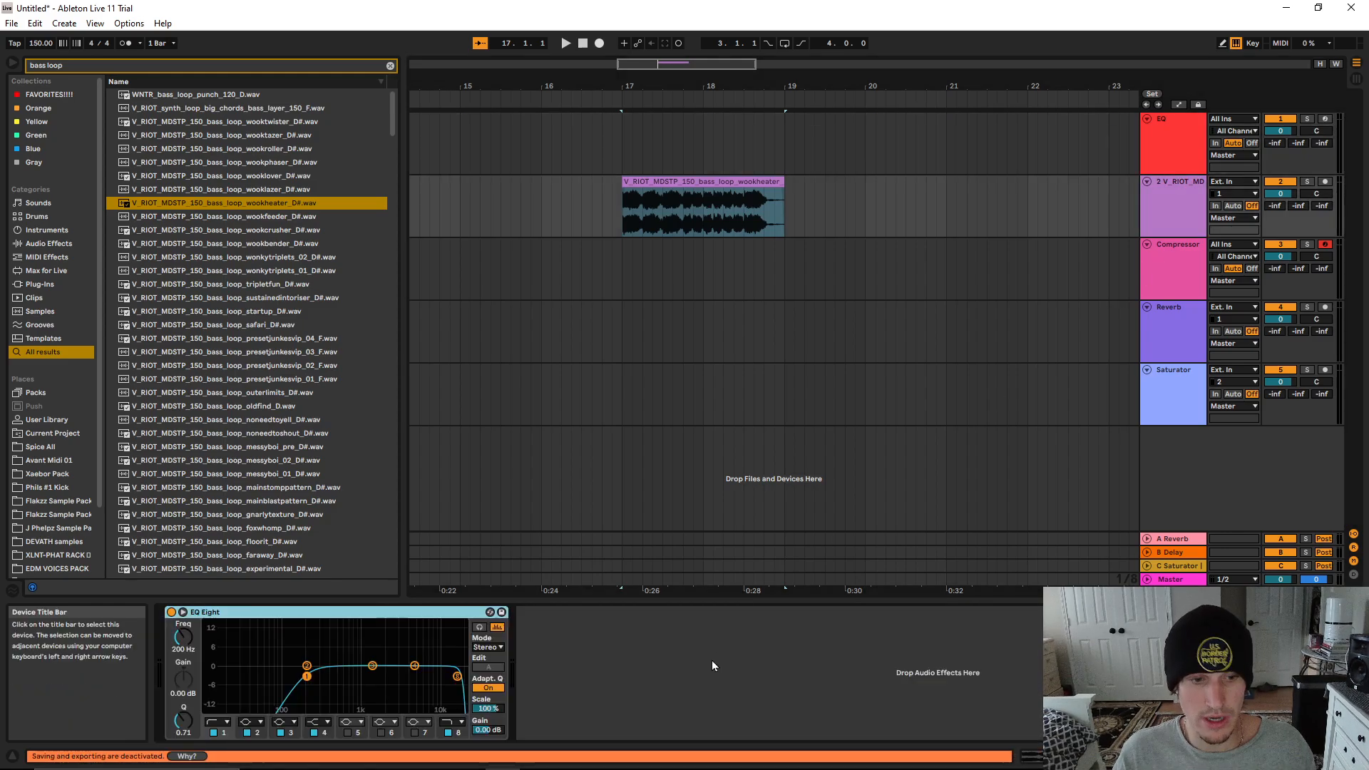
left_click(681, 186)
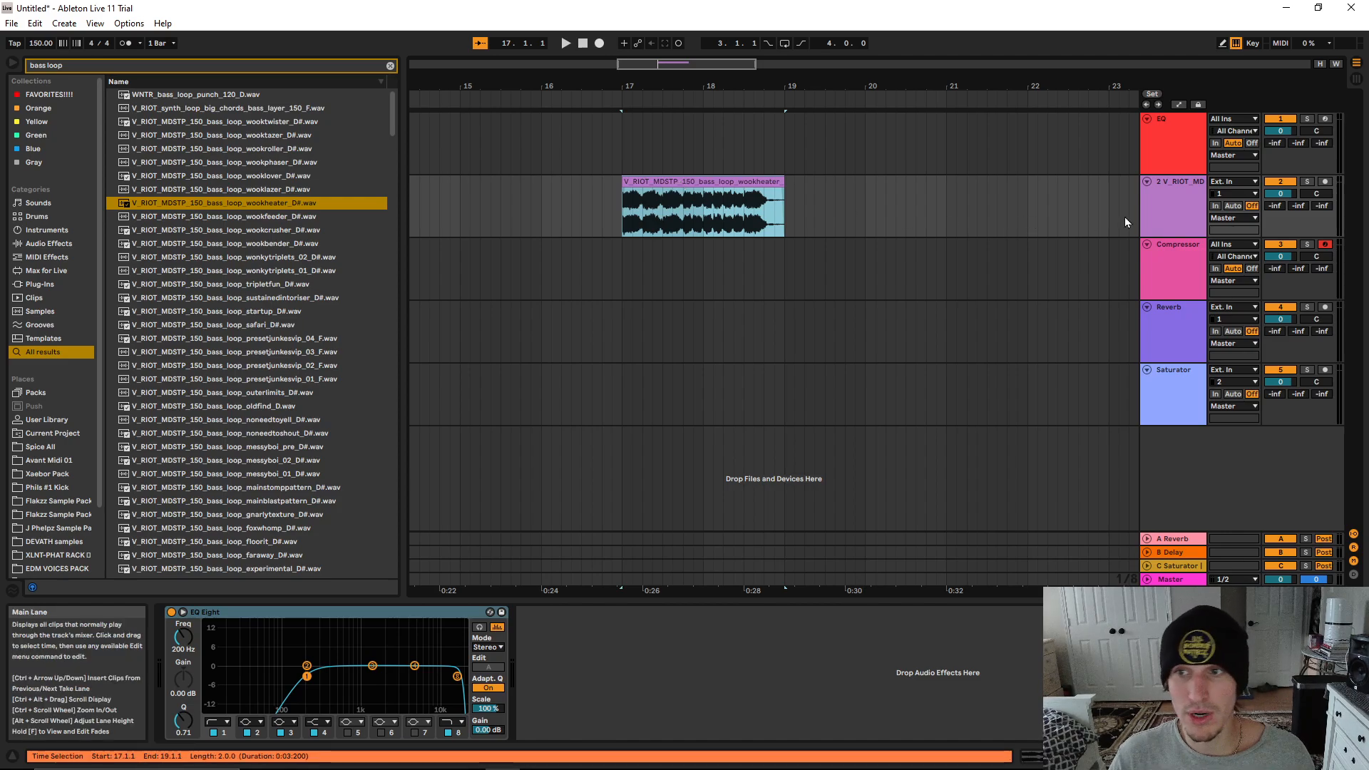
Look at the Compressor track's device, and set band 1 of the bass loop's EQ Eight to the steep 48 dB/octave low cut
left_click(1176, 255)
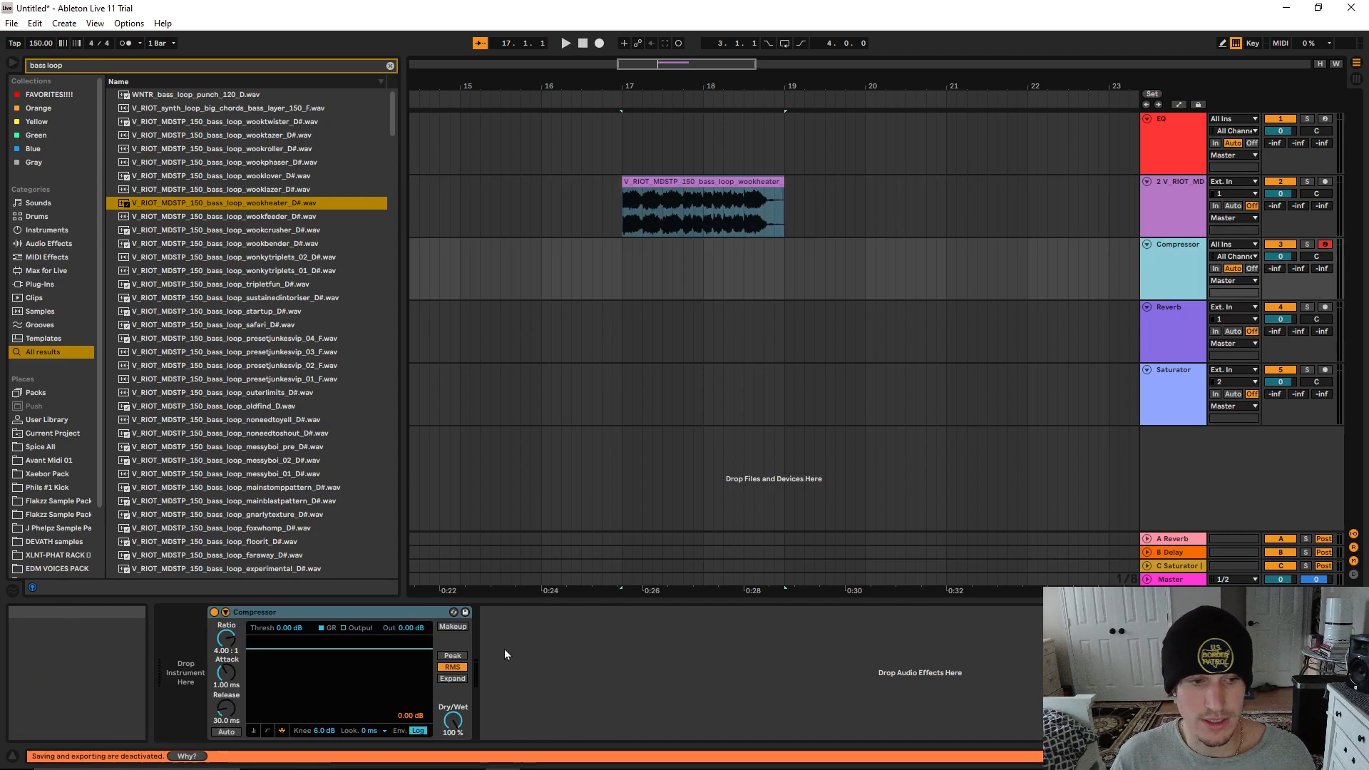
left_click(1151, 218)
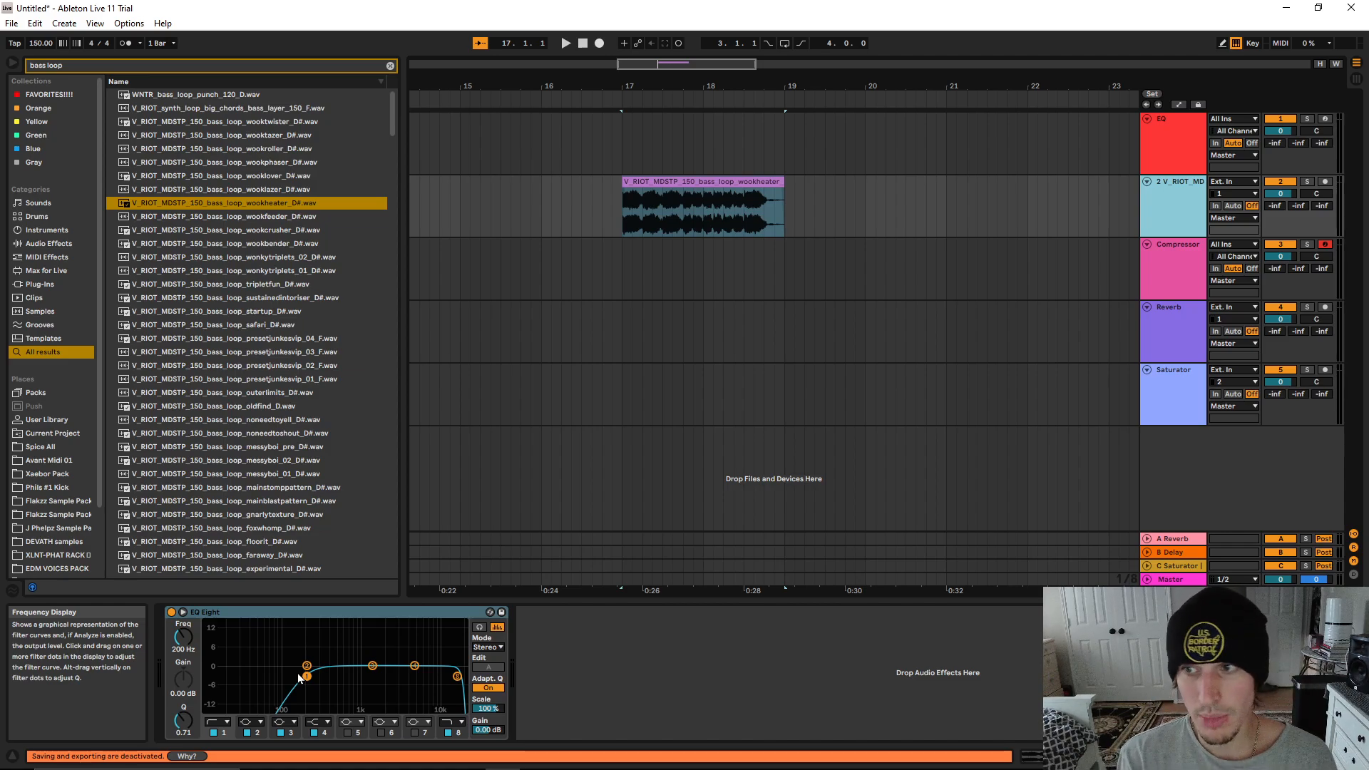
left_click(214, 722)
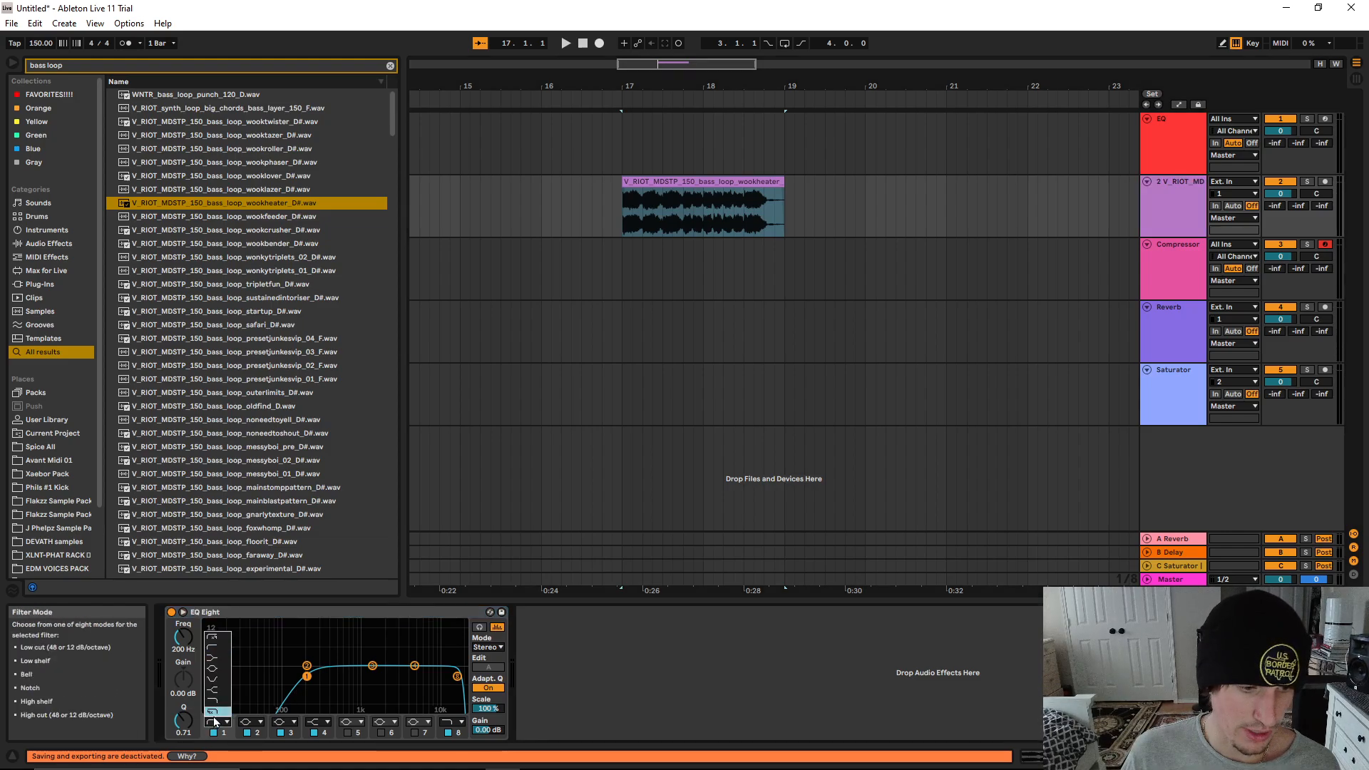
left_click(215, 636)
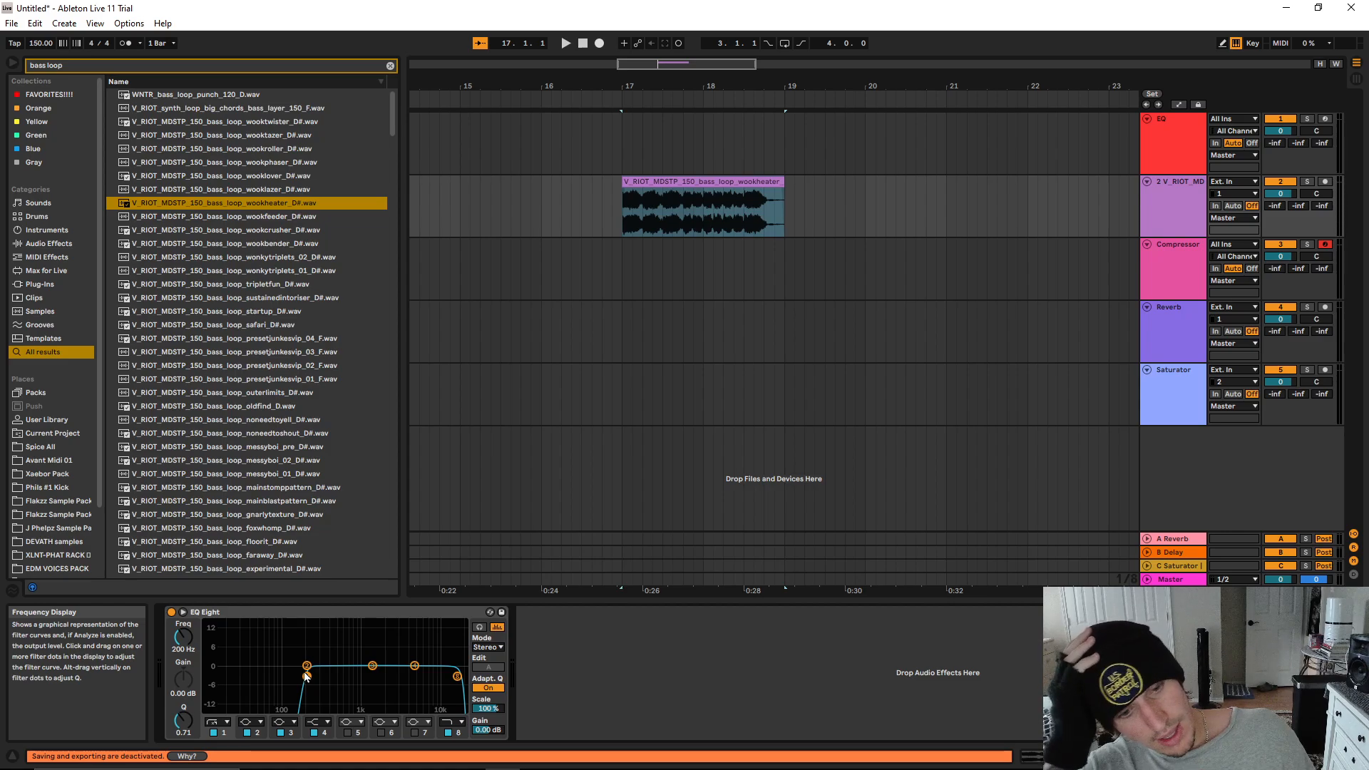
Set band 1 of the EQ Eight to the gentle 12 dB/octave low cut and lower its frequency to about 156 Hz
left_click(226, 722)
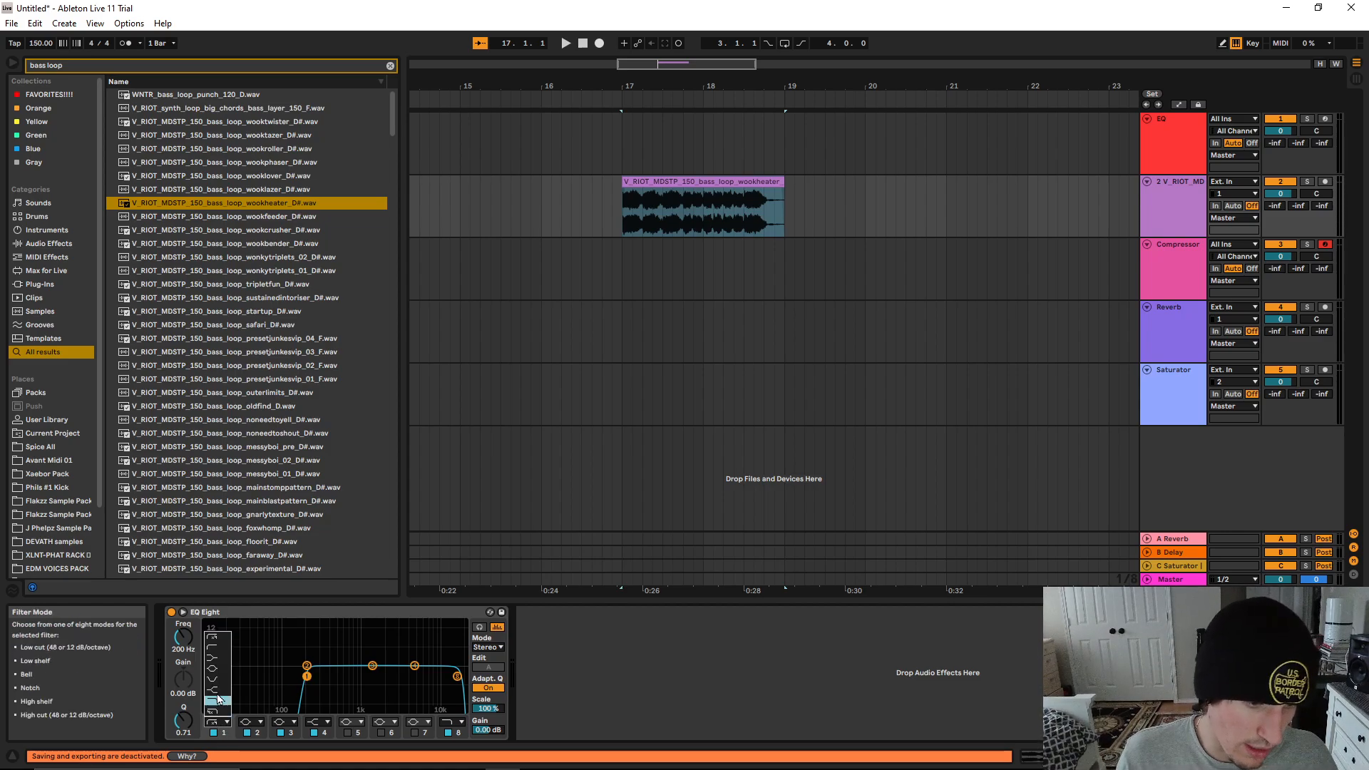
left_click(218, 648)
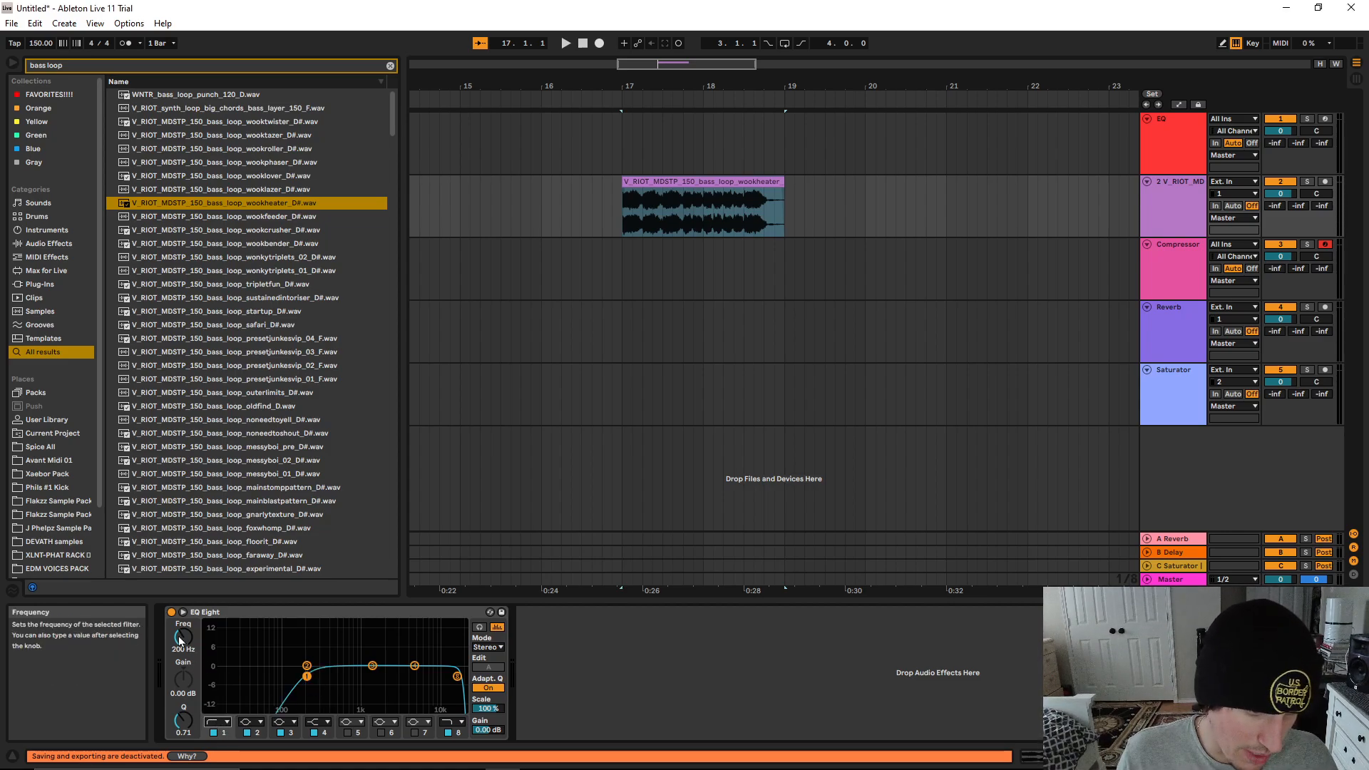
left_click_drag(307, 676, 298, 673)
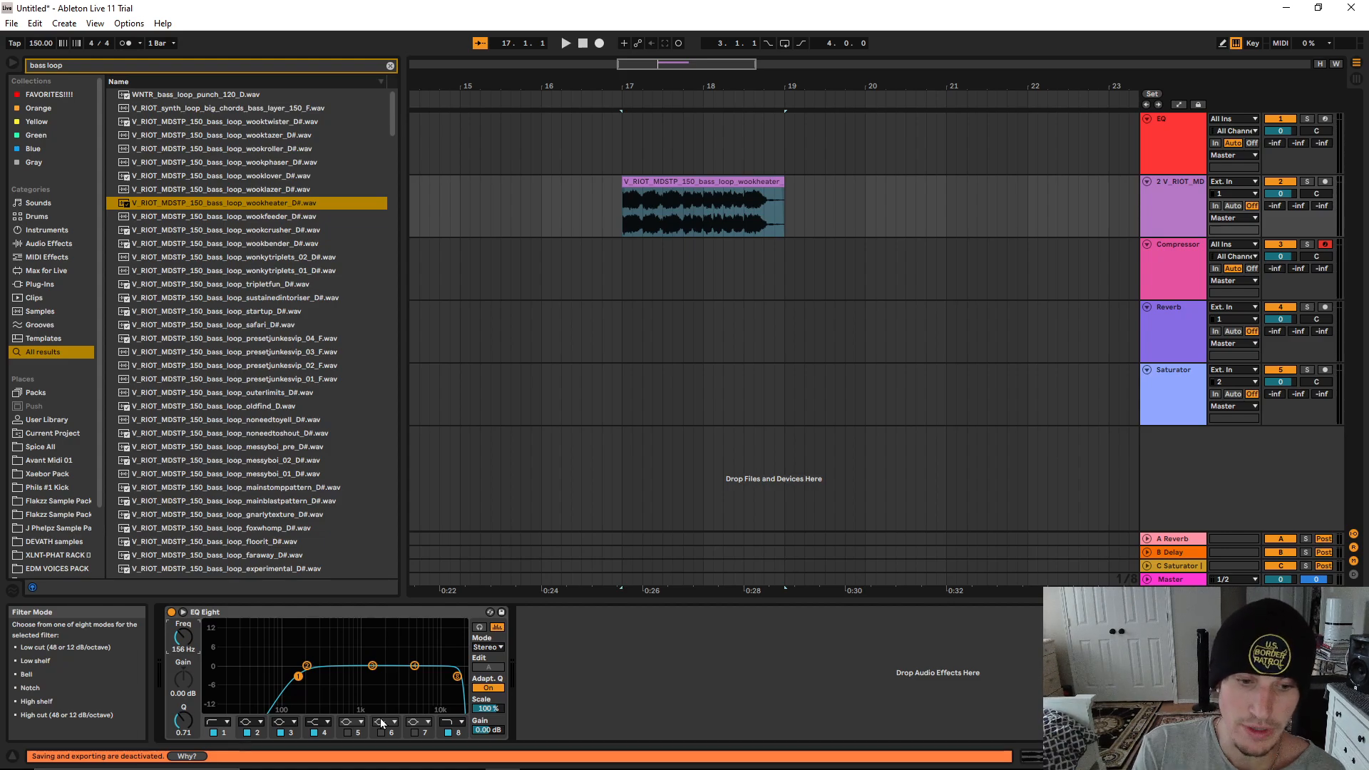
Lower band 8's frequency to about 15.3 kHz and try the bell filter on it
left_click(458, 678)
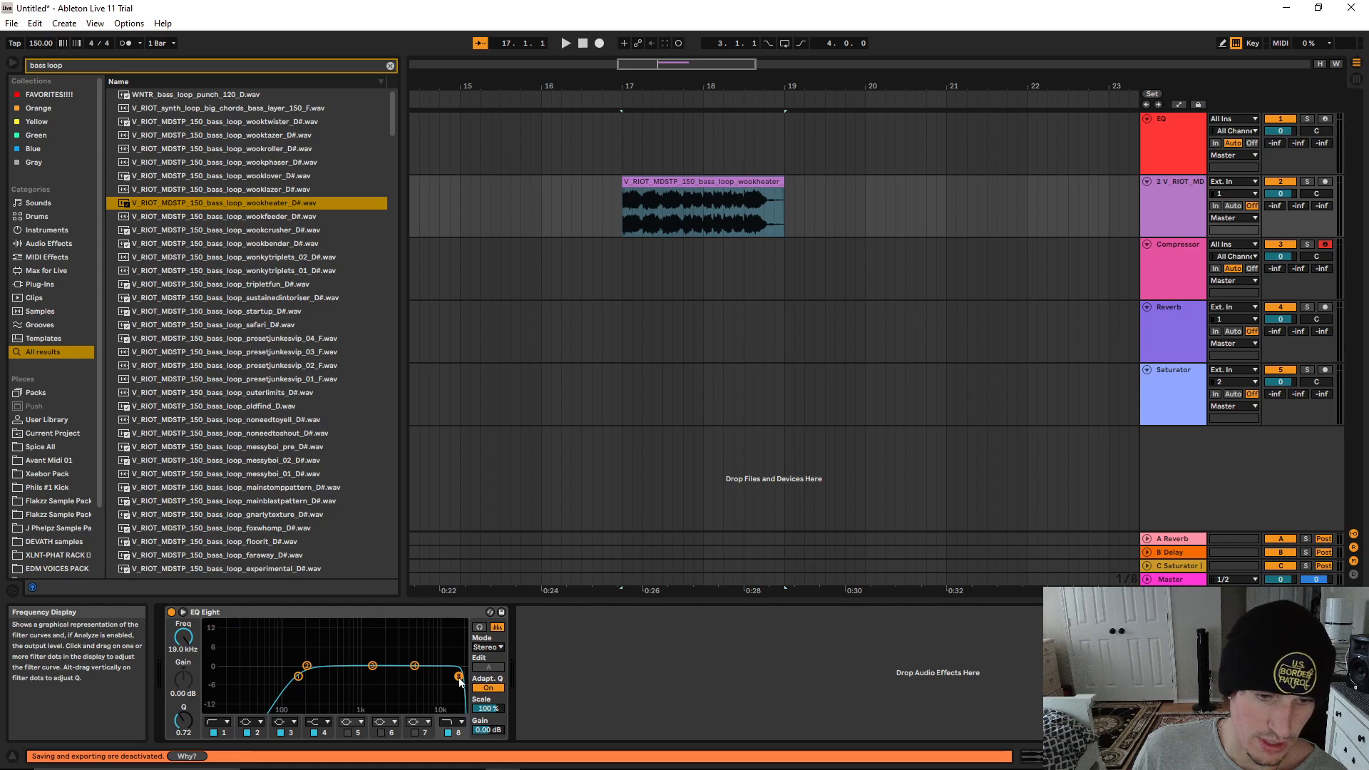
left_click_drag(459, 681, 454, 683)
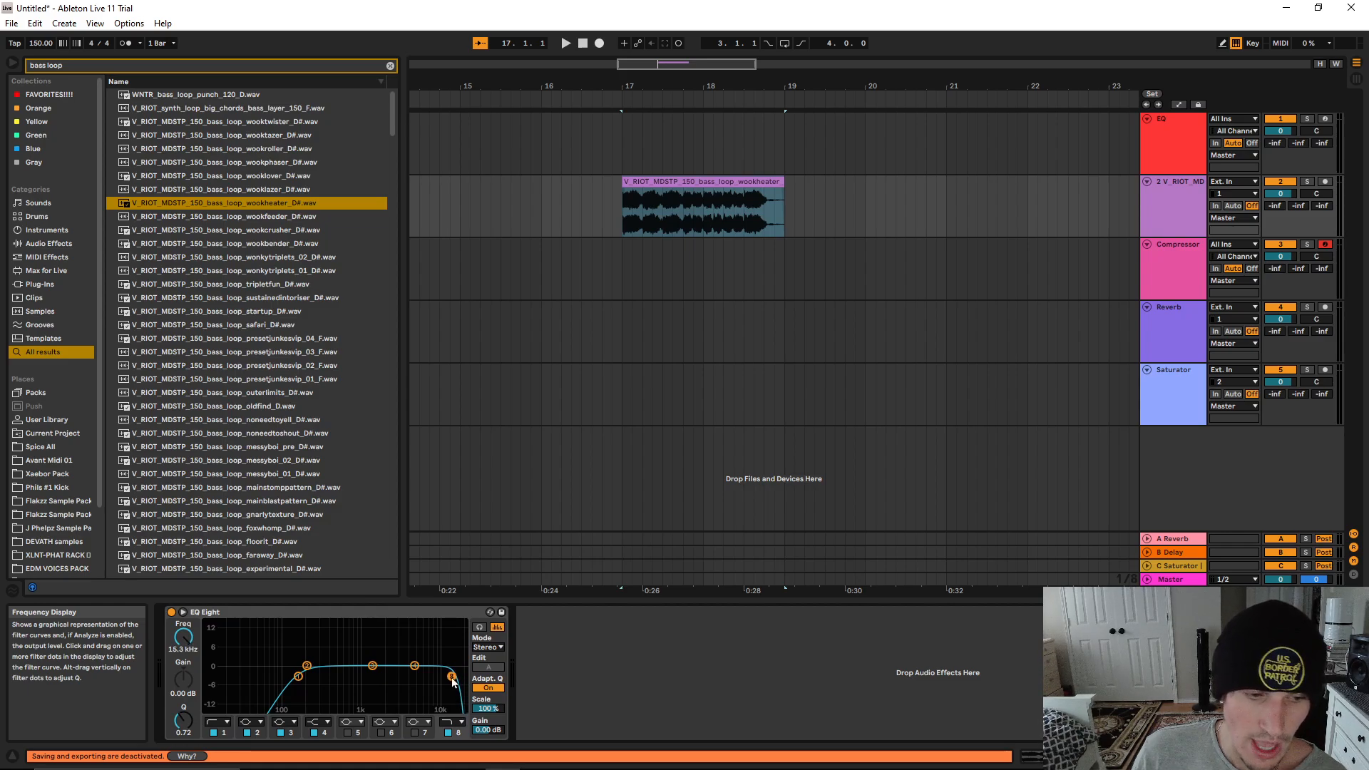
left_click(451, 722)
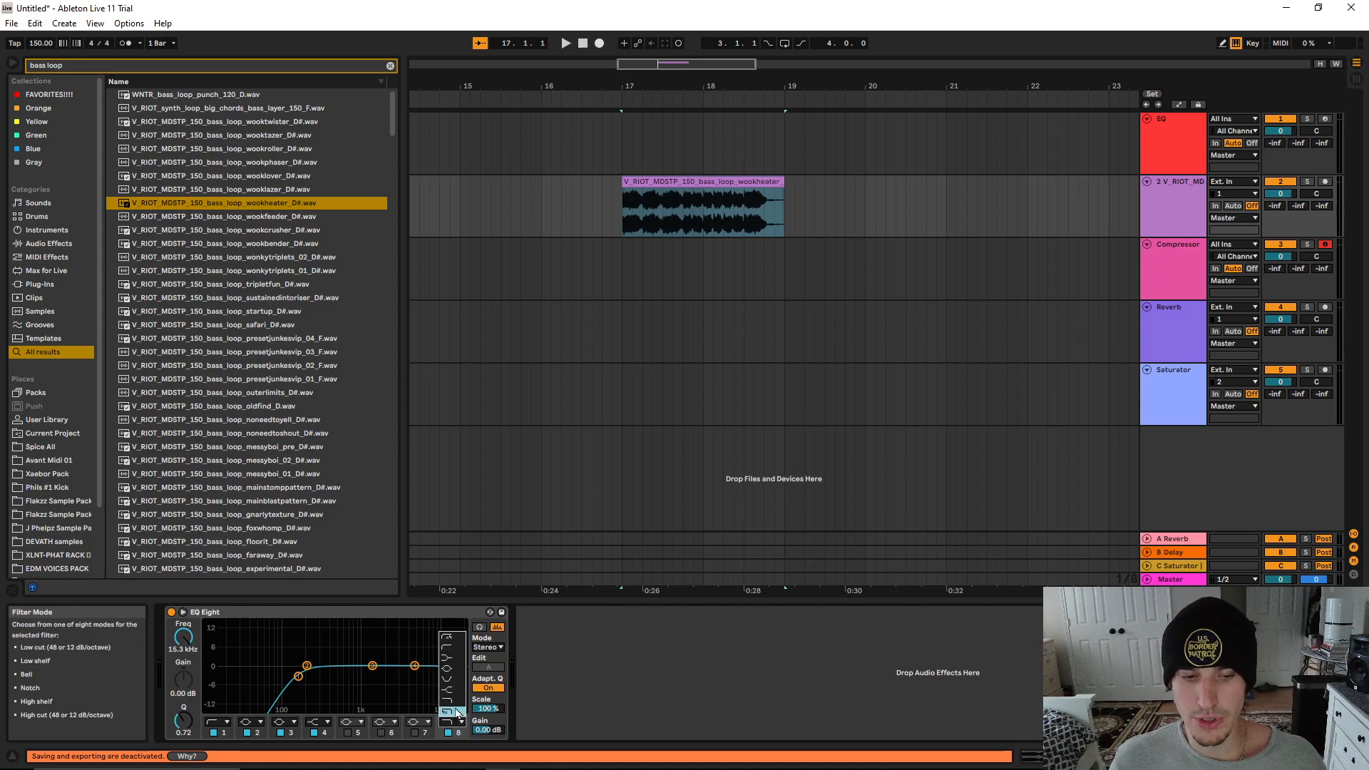
left_click(449, 669)
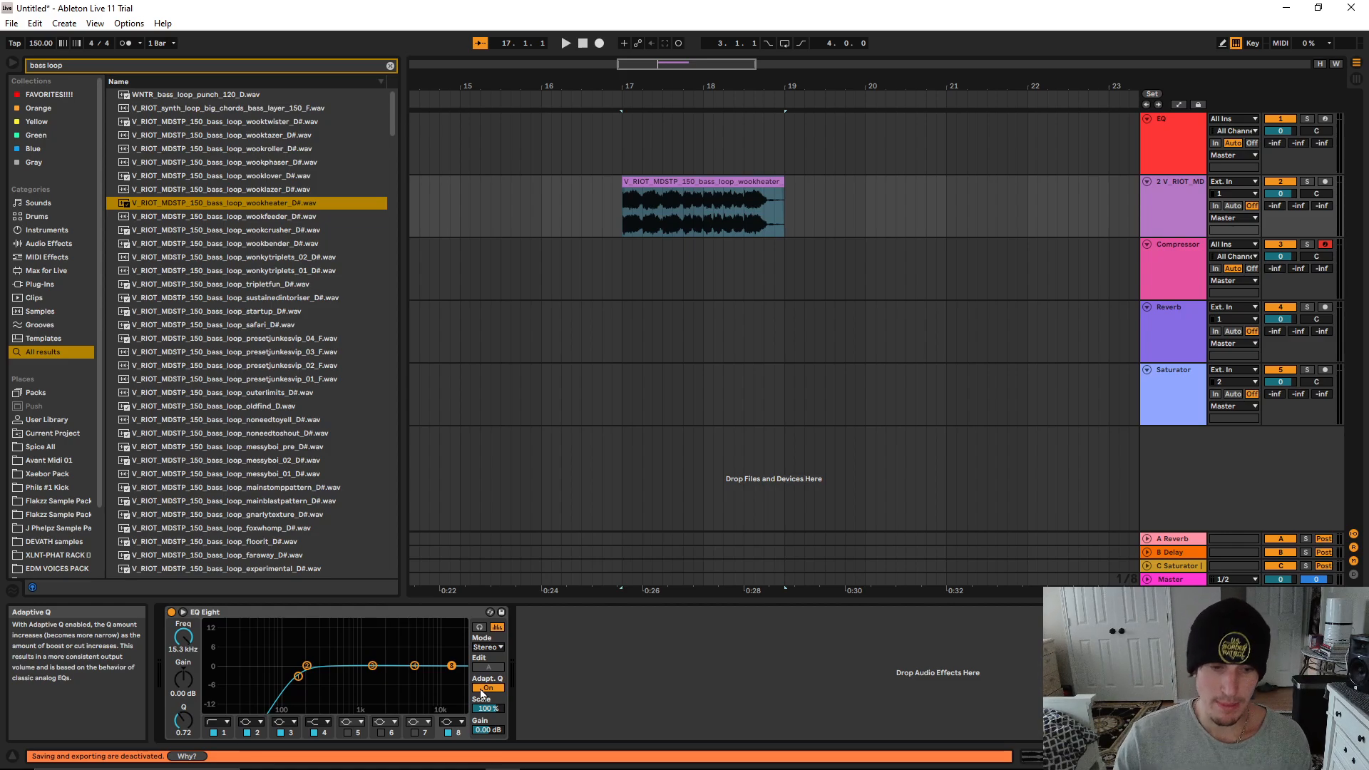
Set band 8 to the gentle 12 dB/octave high cut and lower its frequency to about 12.1 kHz
left_click(455, 721)
left_click(451, 708)
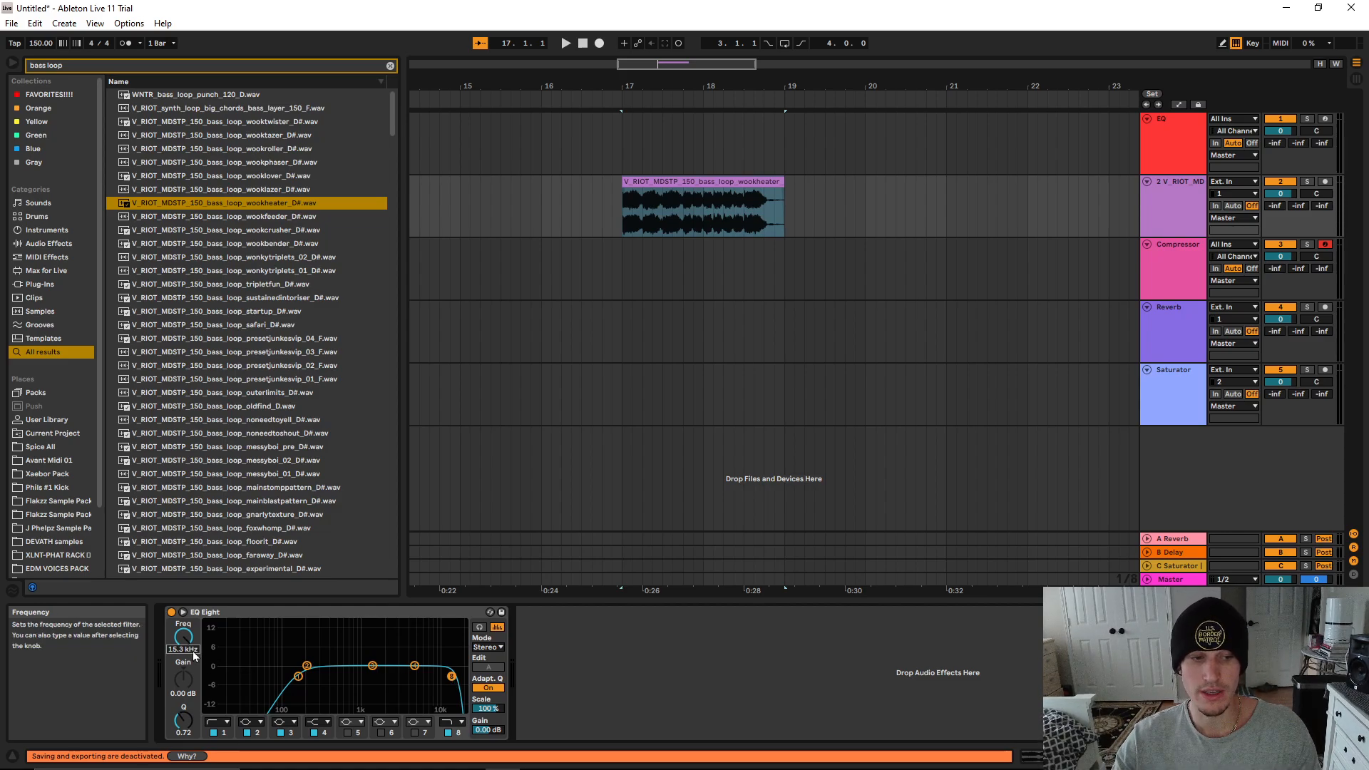
key("Return")
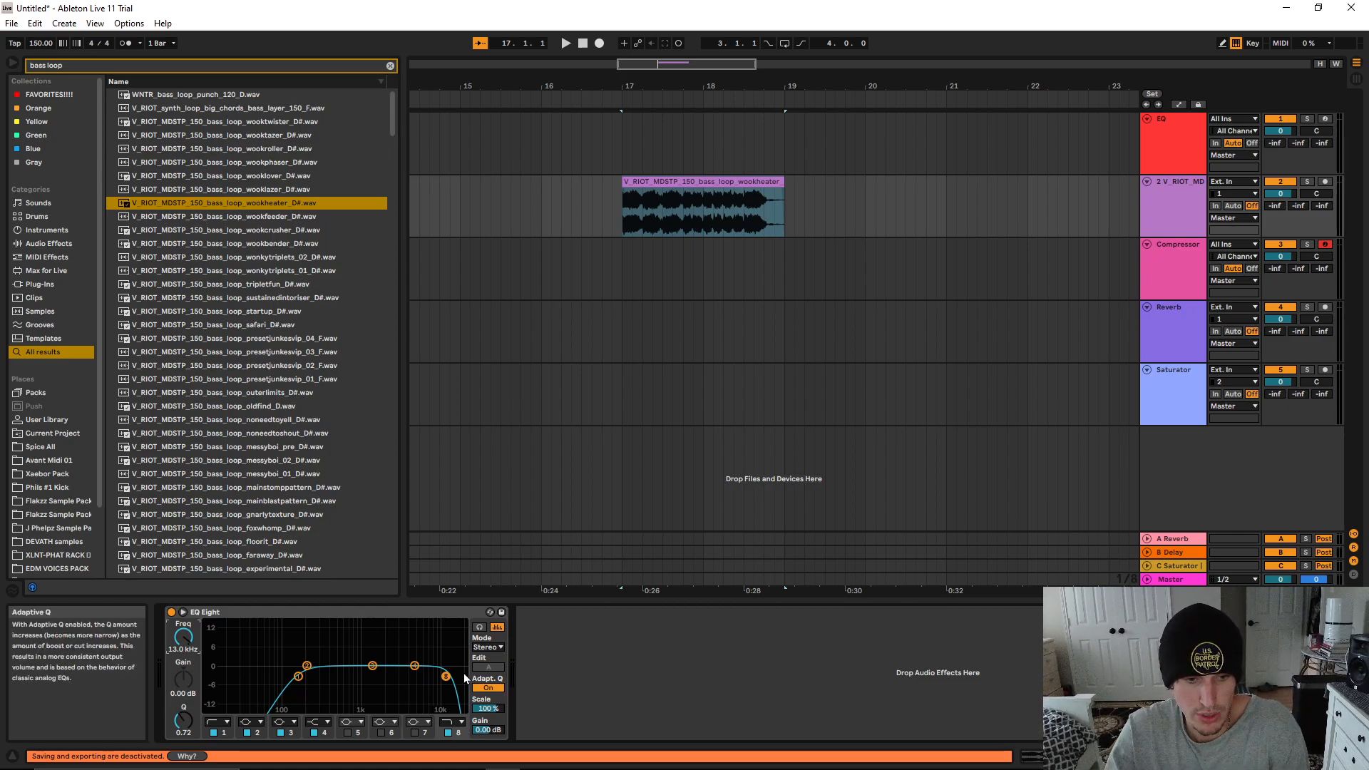
left_click_drag(445, 676, 444, 676)
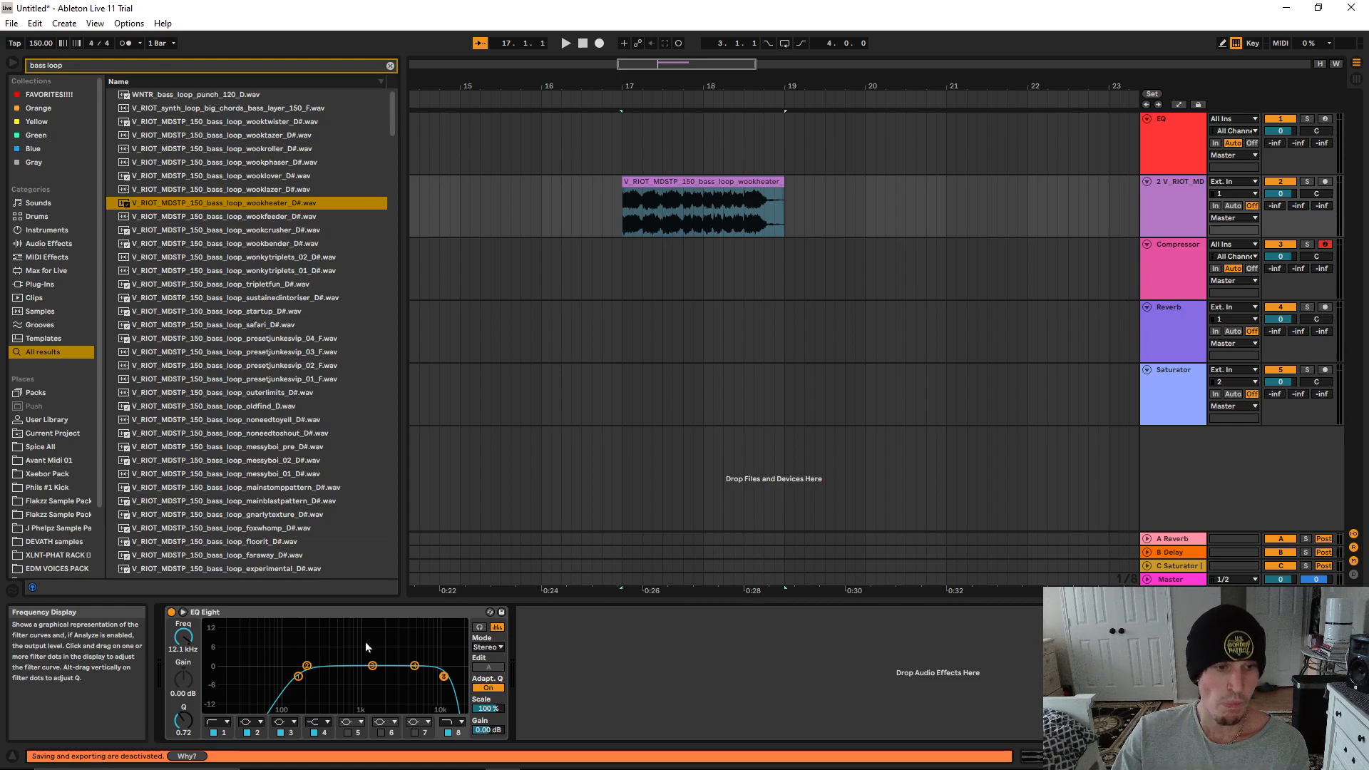
Move EQ Eight band 3 to about 8.08 kHz with a gain of about -0.62 dB, and switch the device to M/S mode
left_click(248, 613)
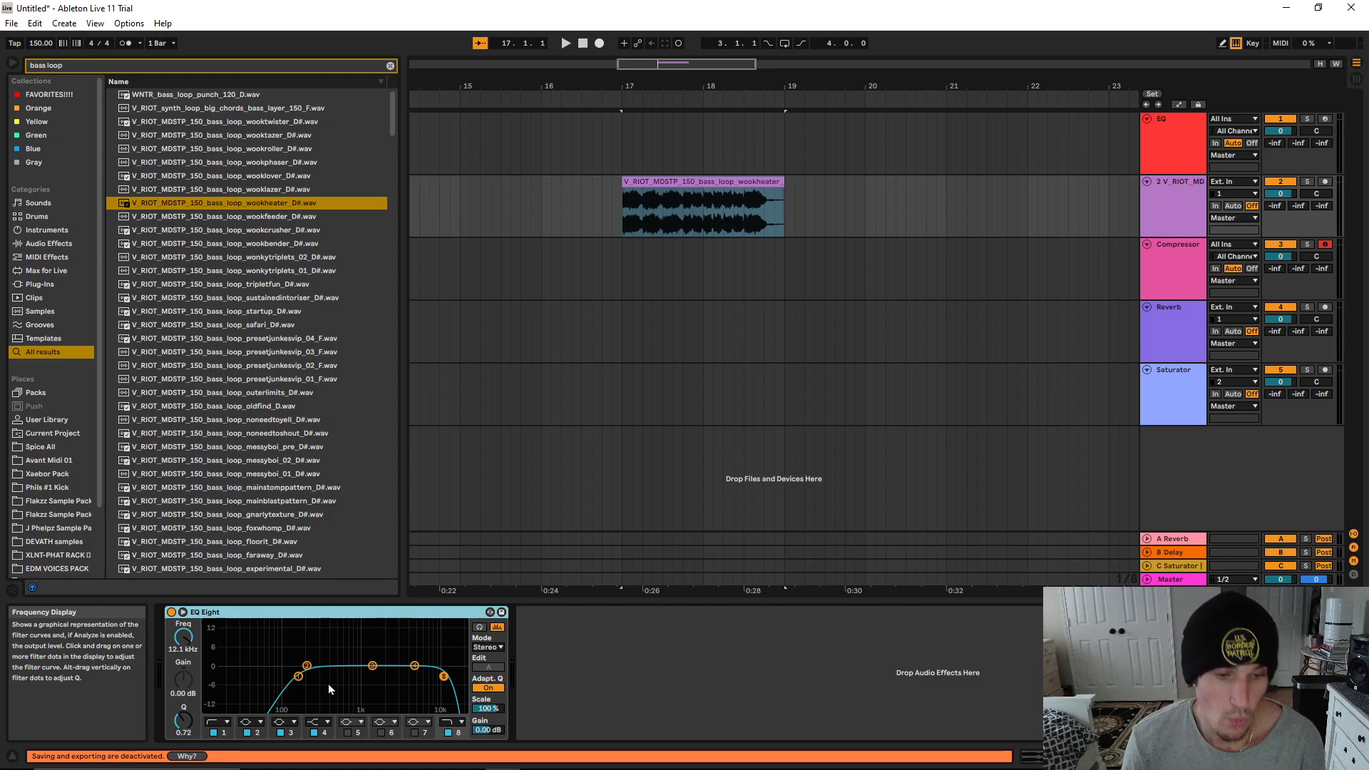
left_click(373, 665)
left_click_drag(372, 665, 427, 661)
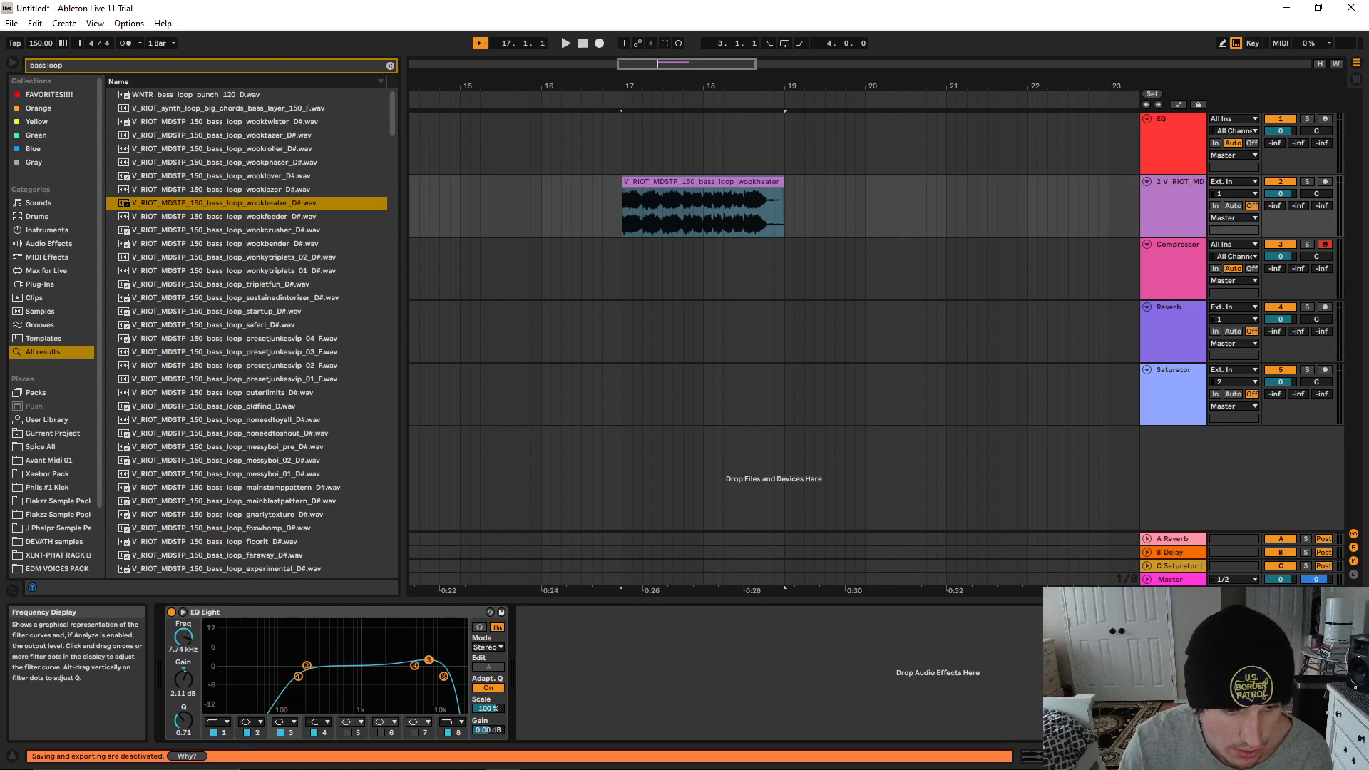
left_click(299, 678)
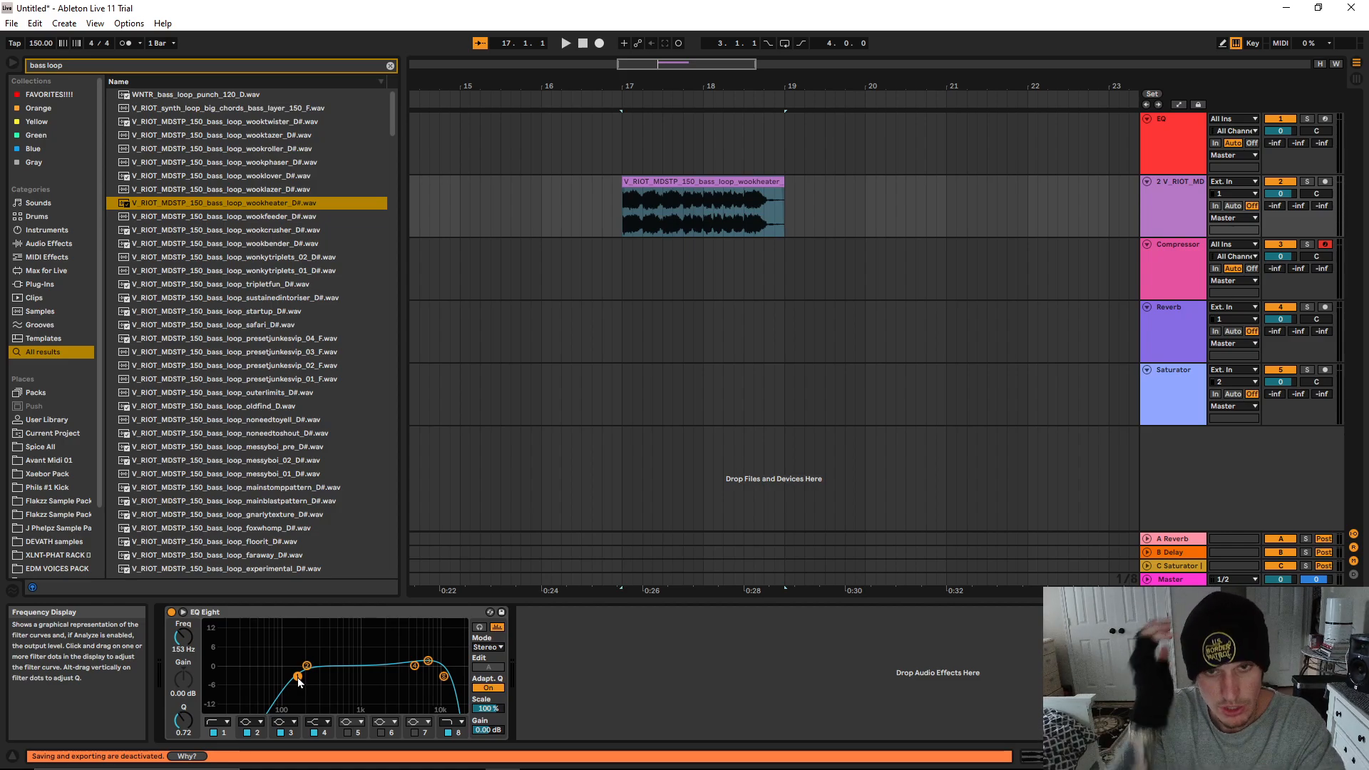
left_click_drag(428, 660, 430, 667)
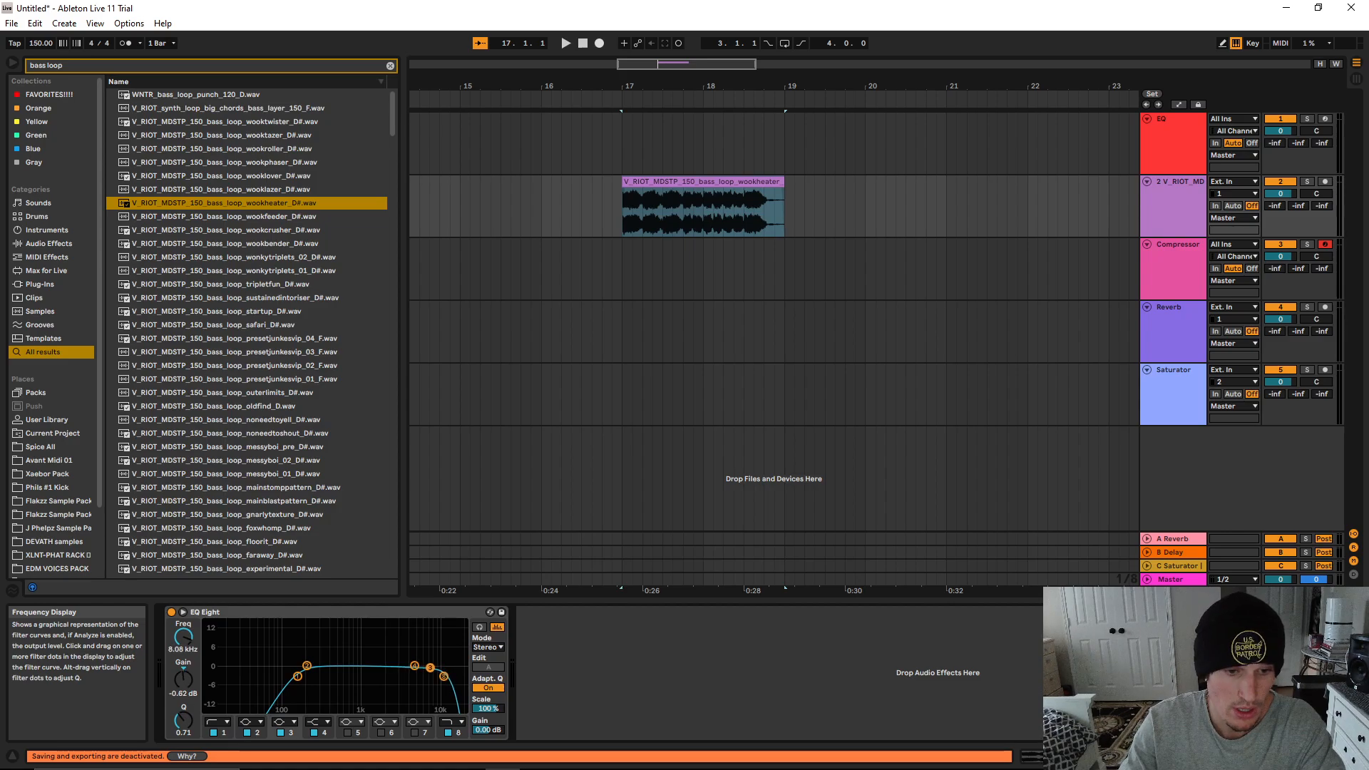
left_click(488, 646)
left_click(489, 679)
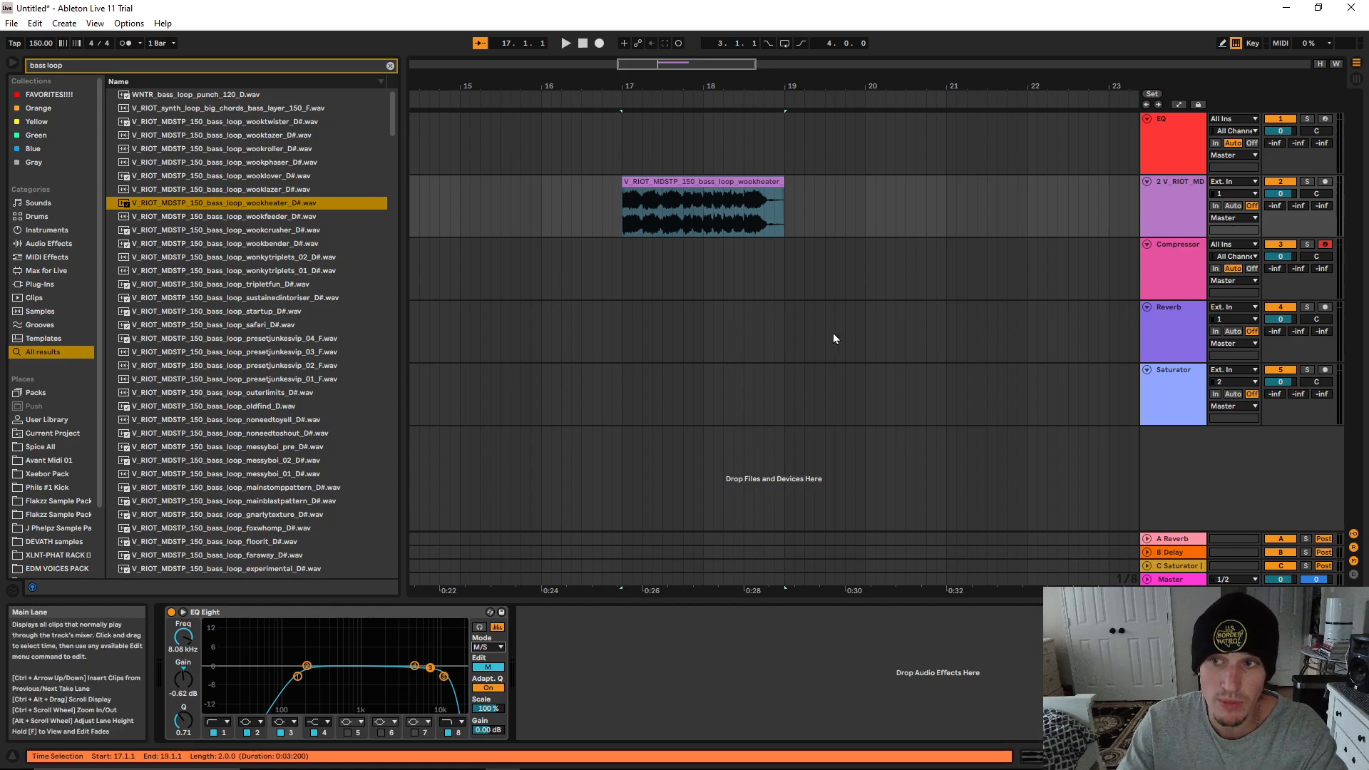
Delete the bass loop's audio track
left_click(1167, 203)
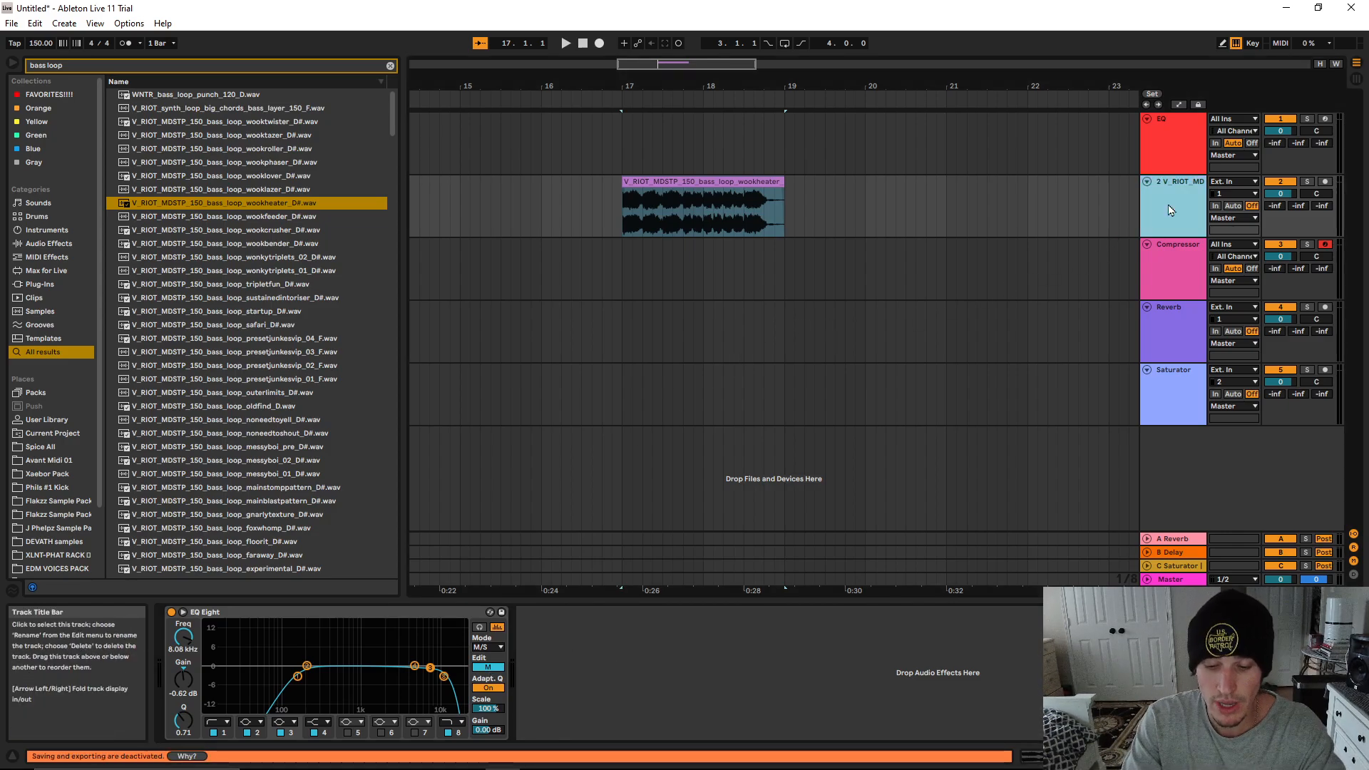
key("Delete")
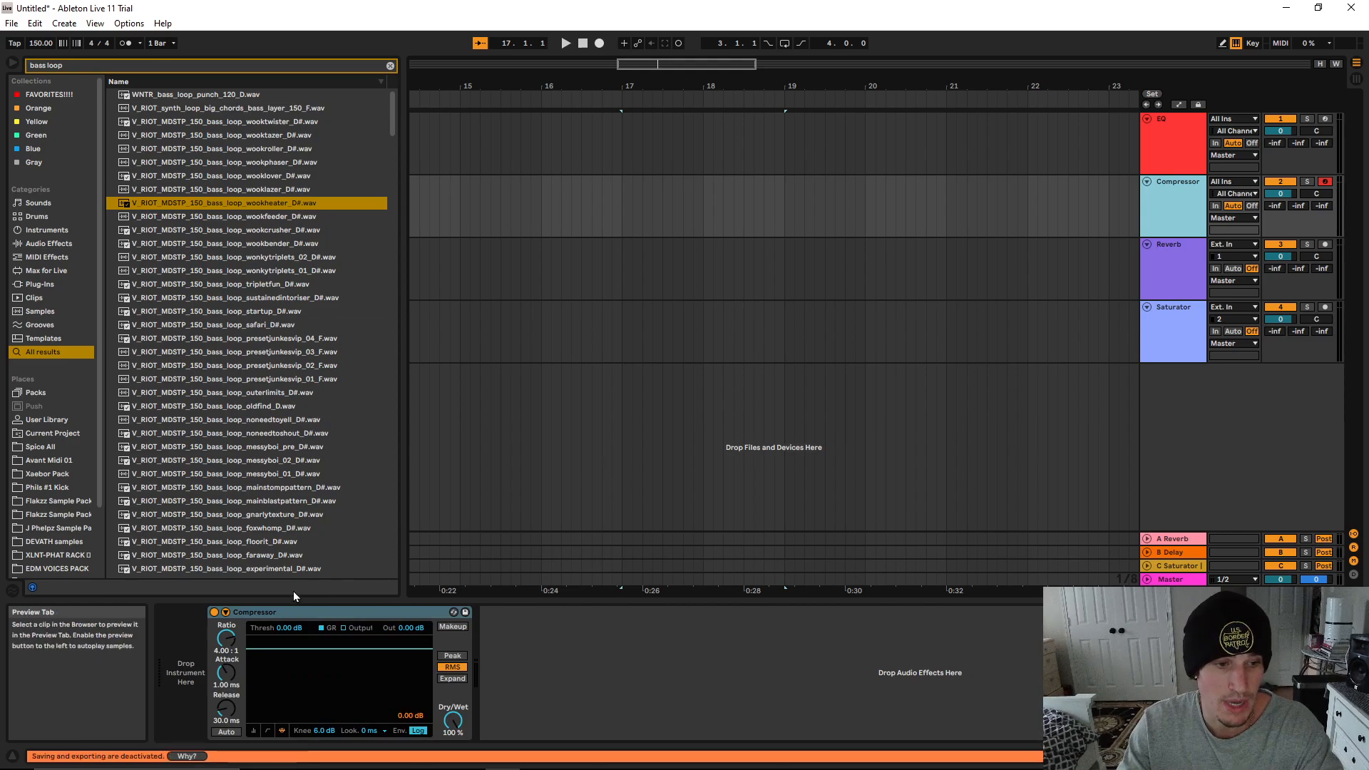
Show the Compressor in its collapsed view and set its threshold to -6 dB
left_click(253, 731)
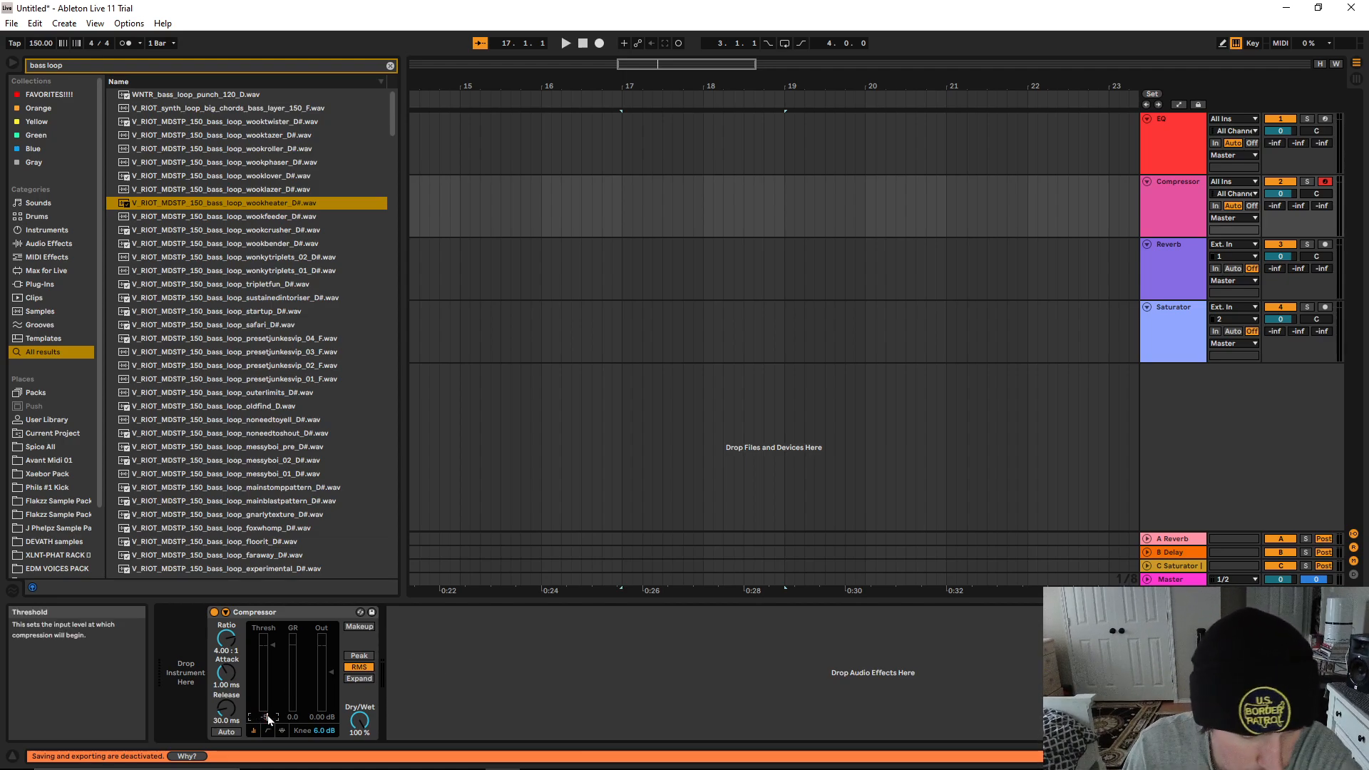
key("Return")
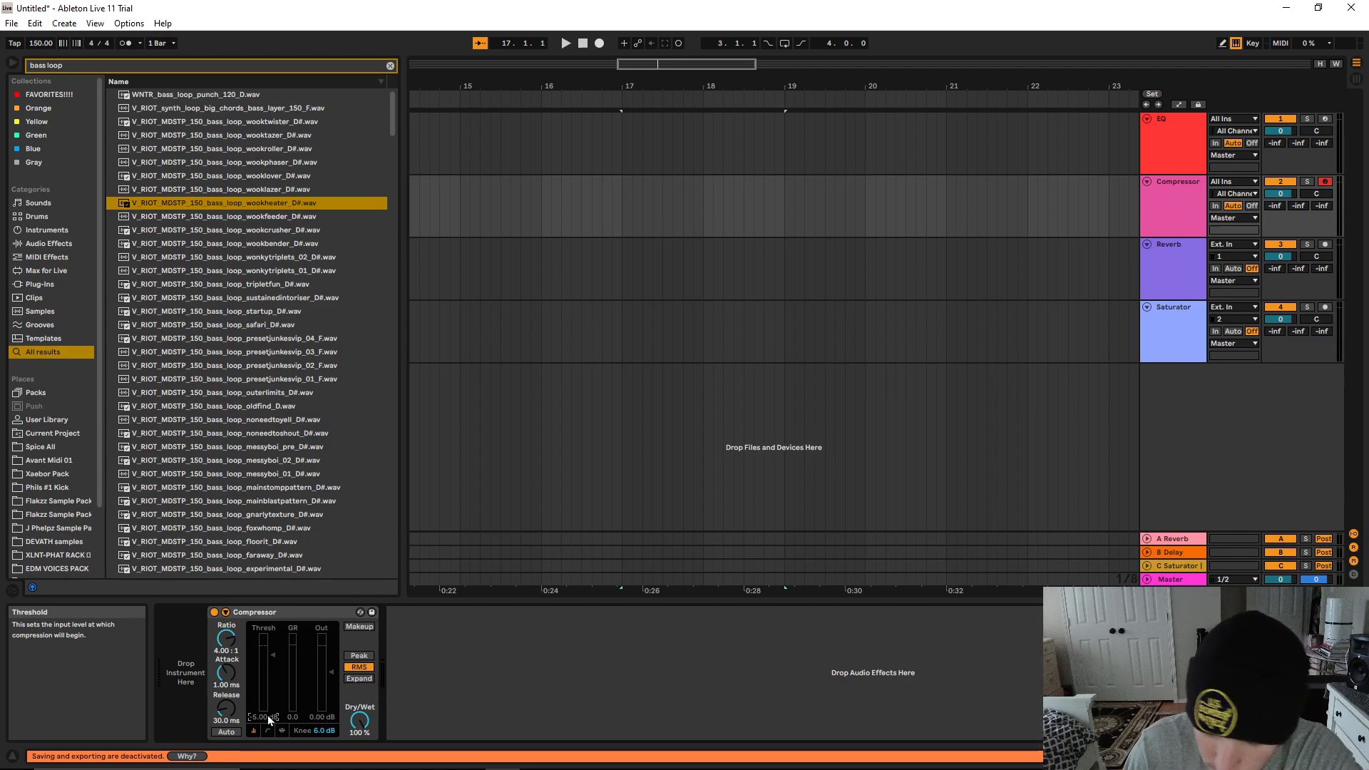
key("Return")
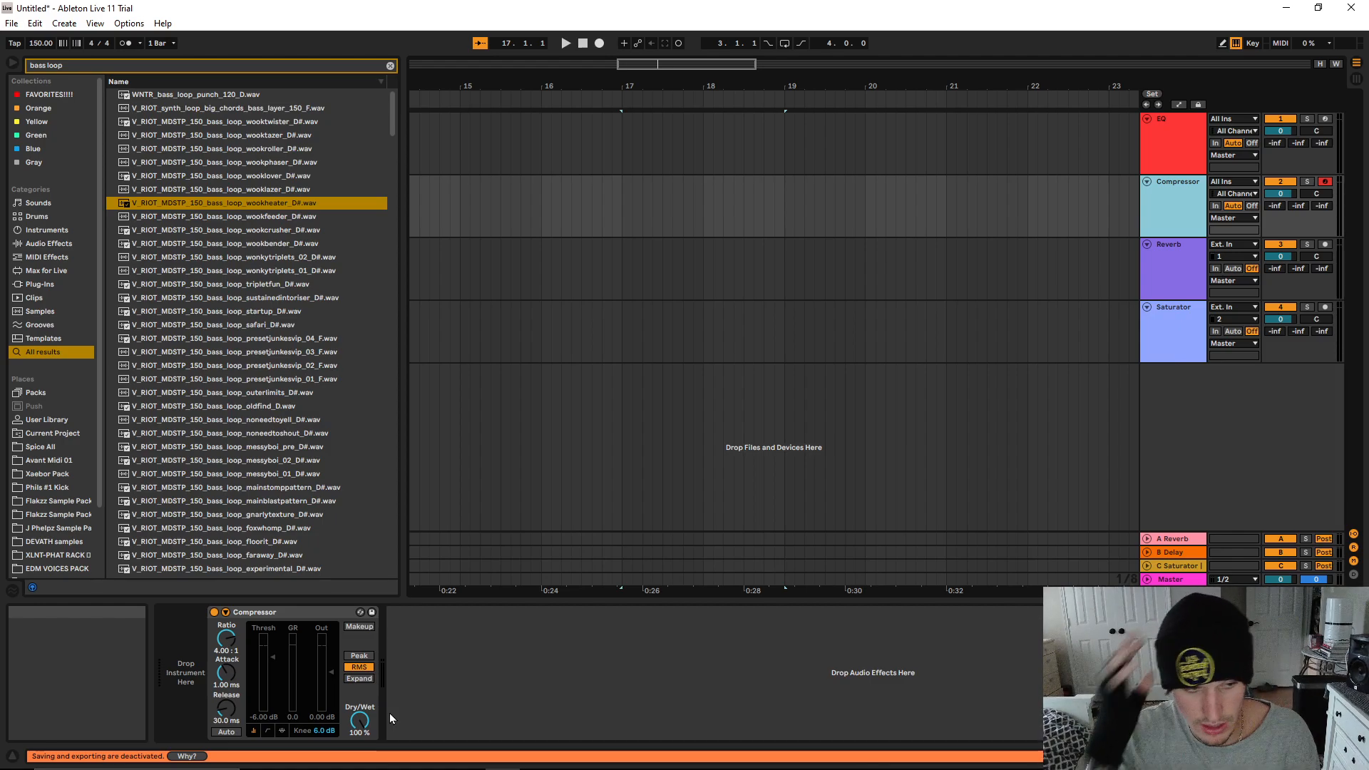
Try lowering the Compressor's ratio to 1:1 and reset it to the default 4:1
left_click(227, 639)
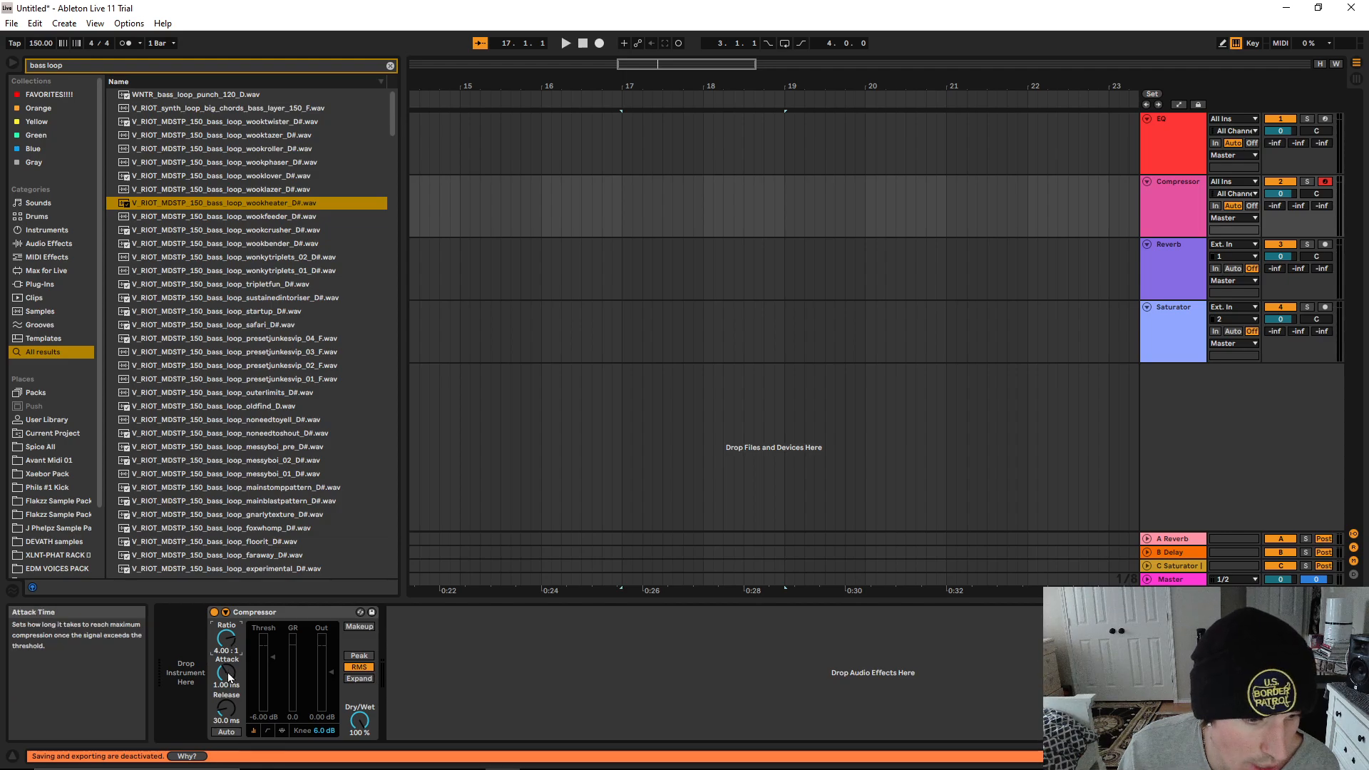
left_click_drag(230, 652, 230, 702)
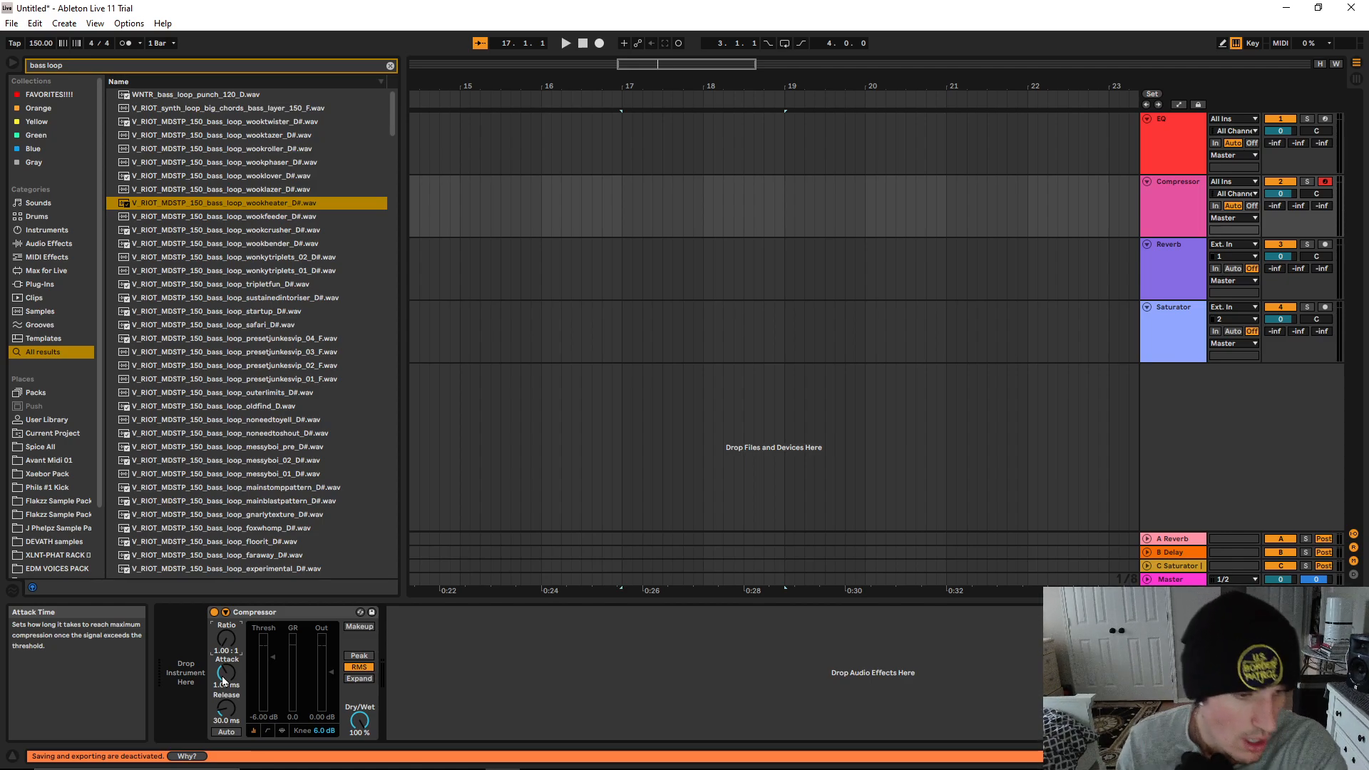
double_click(227, 644)
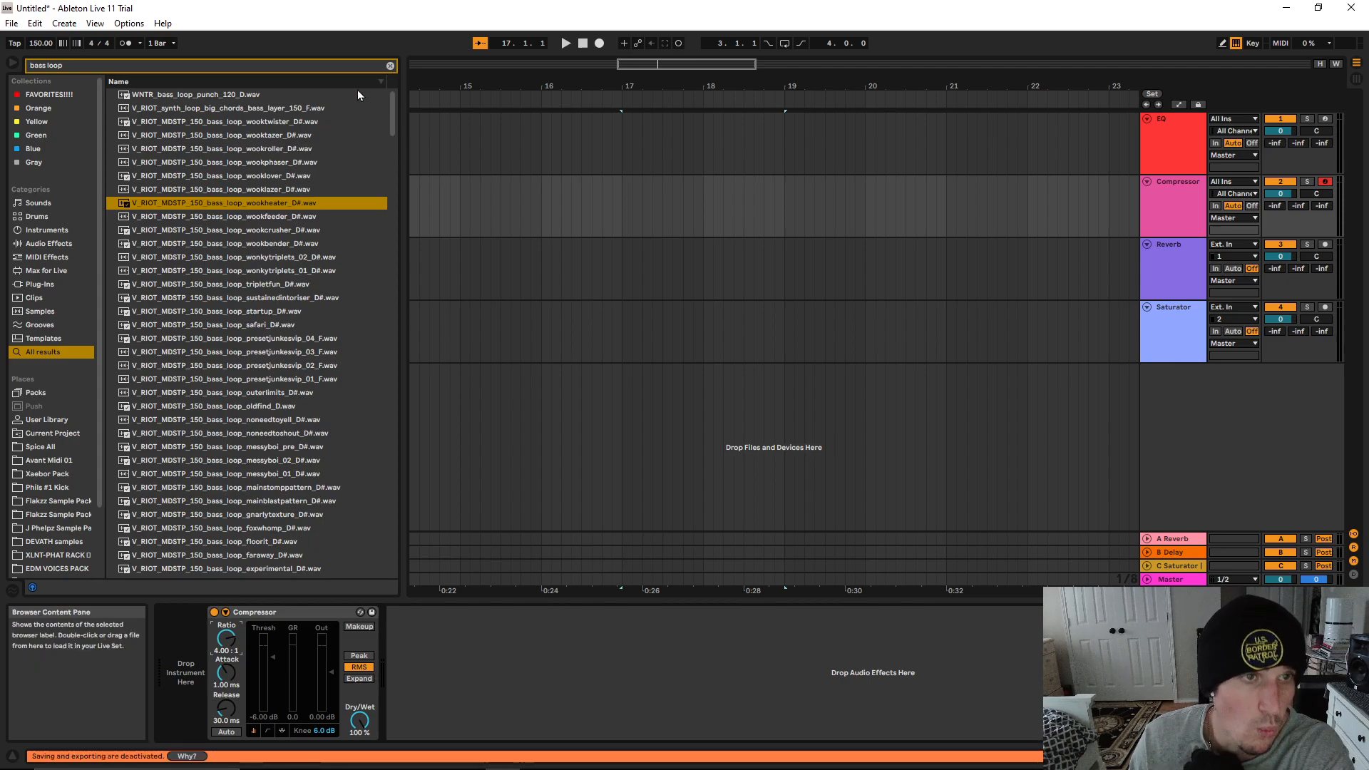
Search the browser for "compre" and look through the compressor presets, such as Gentle Squeeze and Guitar - Peak Clipping
left_click(386, 64)
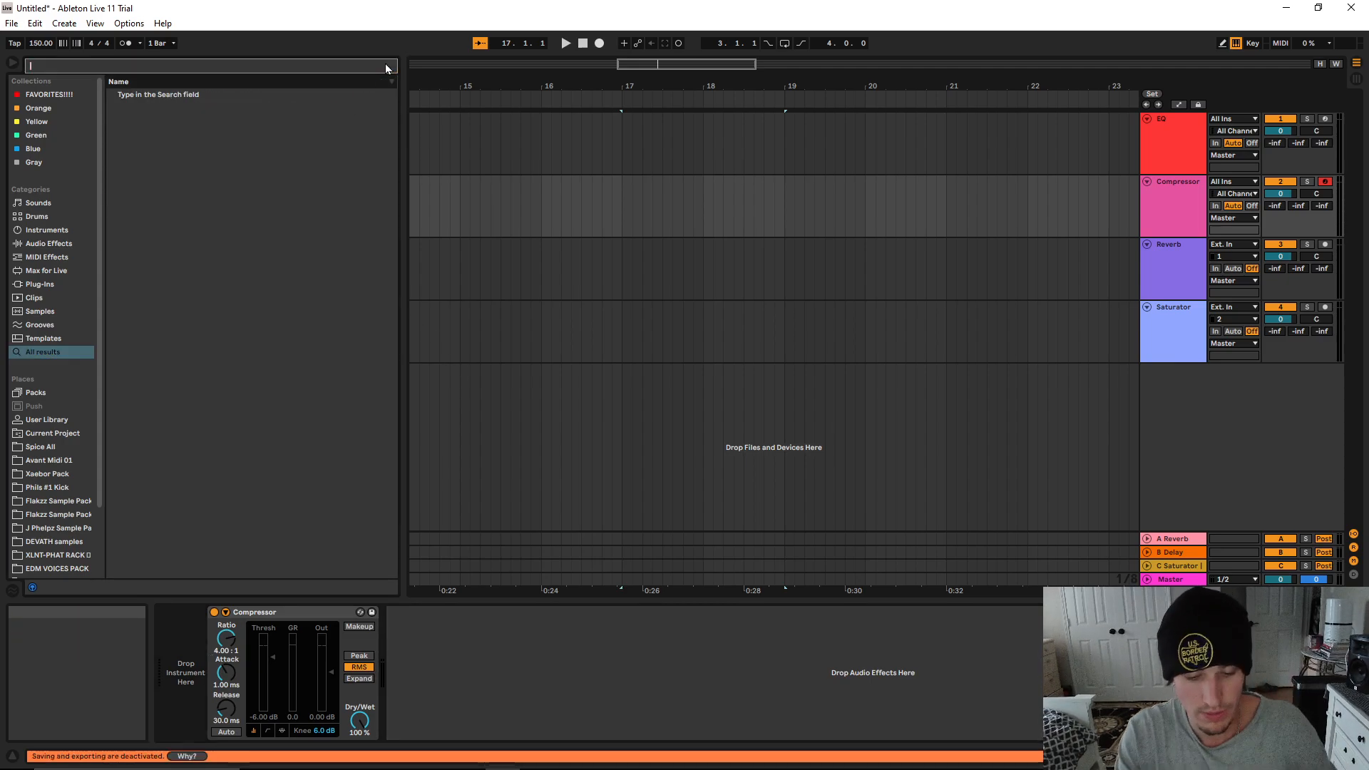
type("compre")
left_click(158, 109)
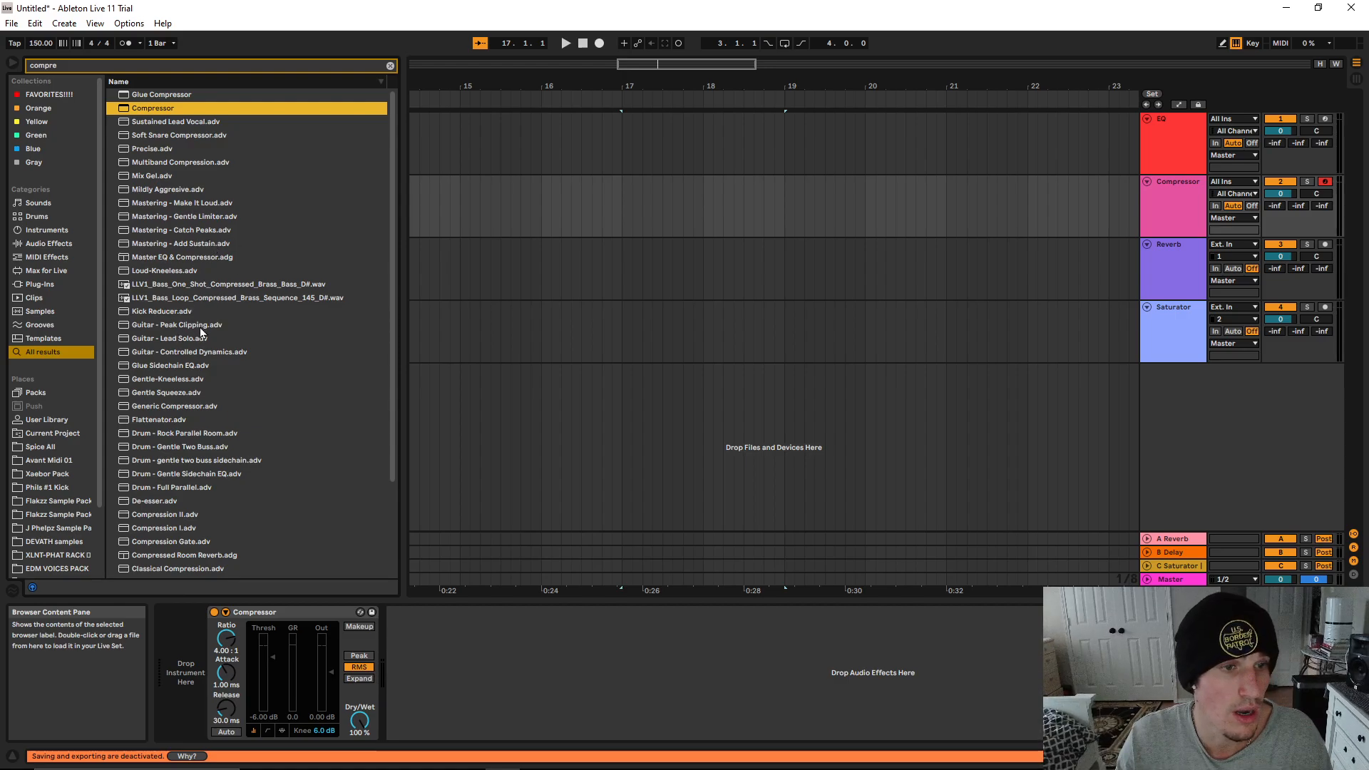
left_click(170, 394)
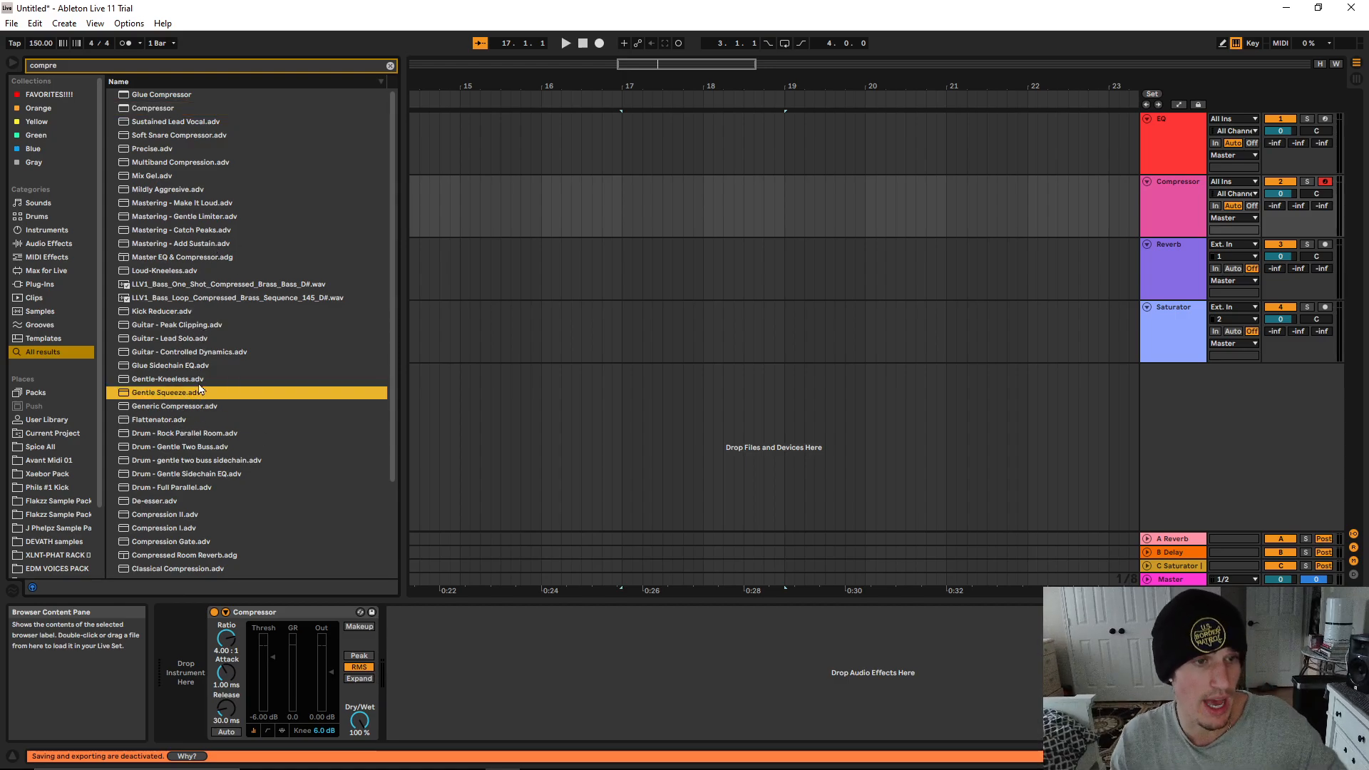
left_click(208, 352)
left_click(202, 327)
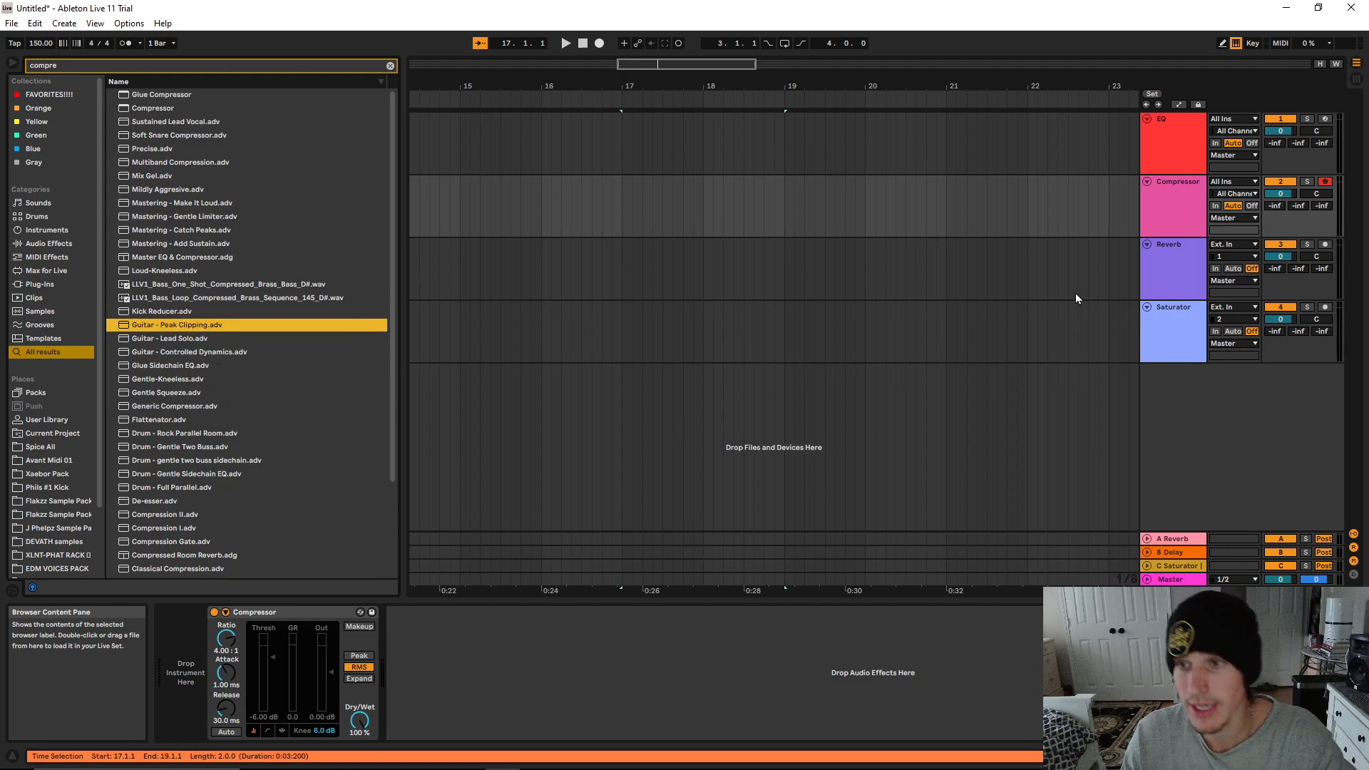
Look at the Compressor's transfer curve and activity views, and return to the collapsed view
left_click(271, 726)
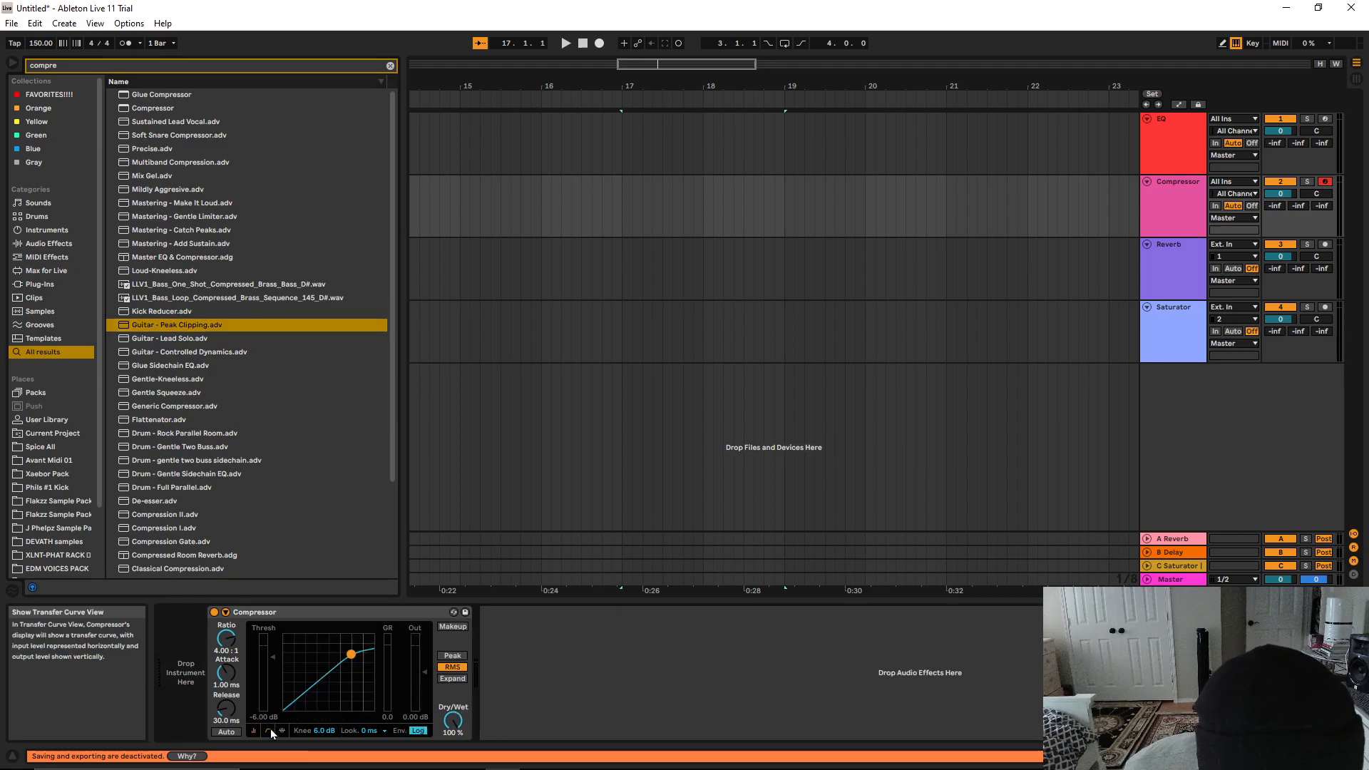
left_click(277, 730)
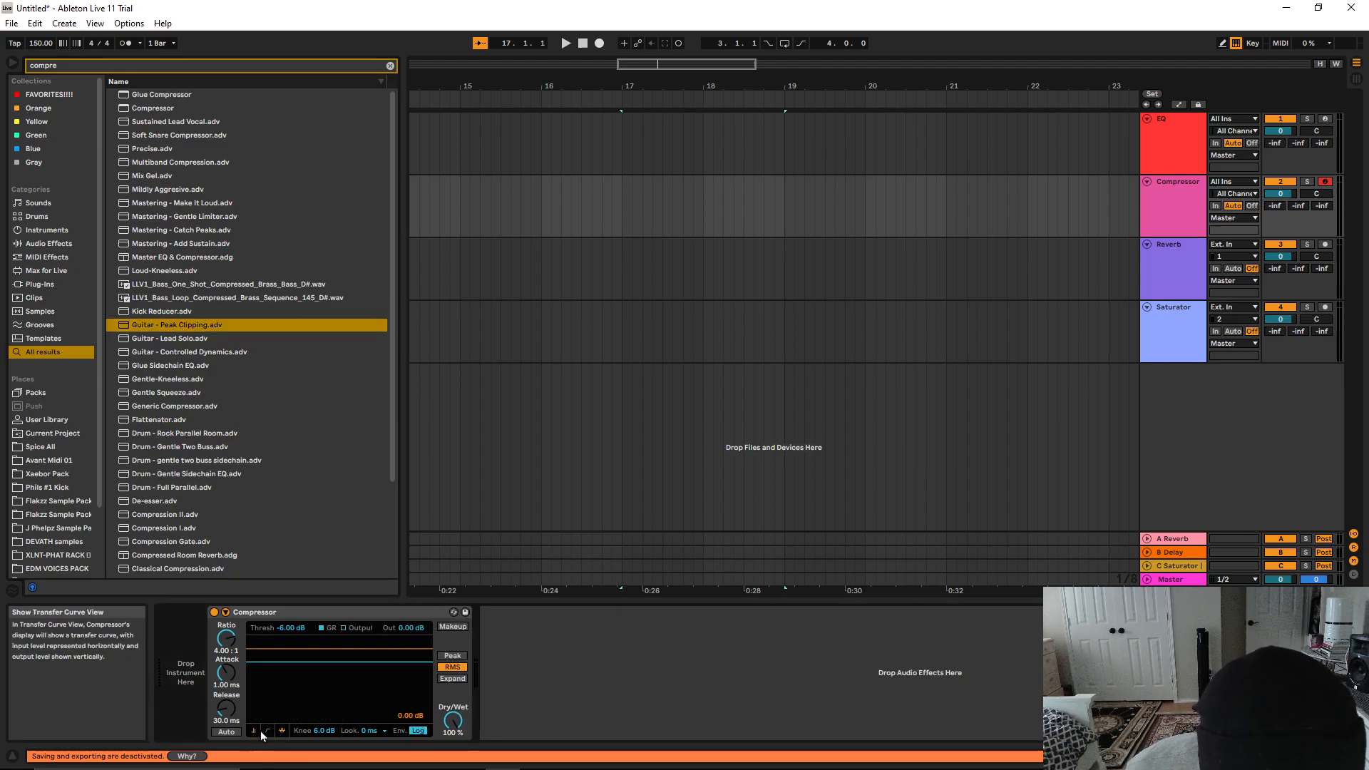
left_click(254, 730)
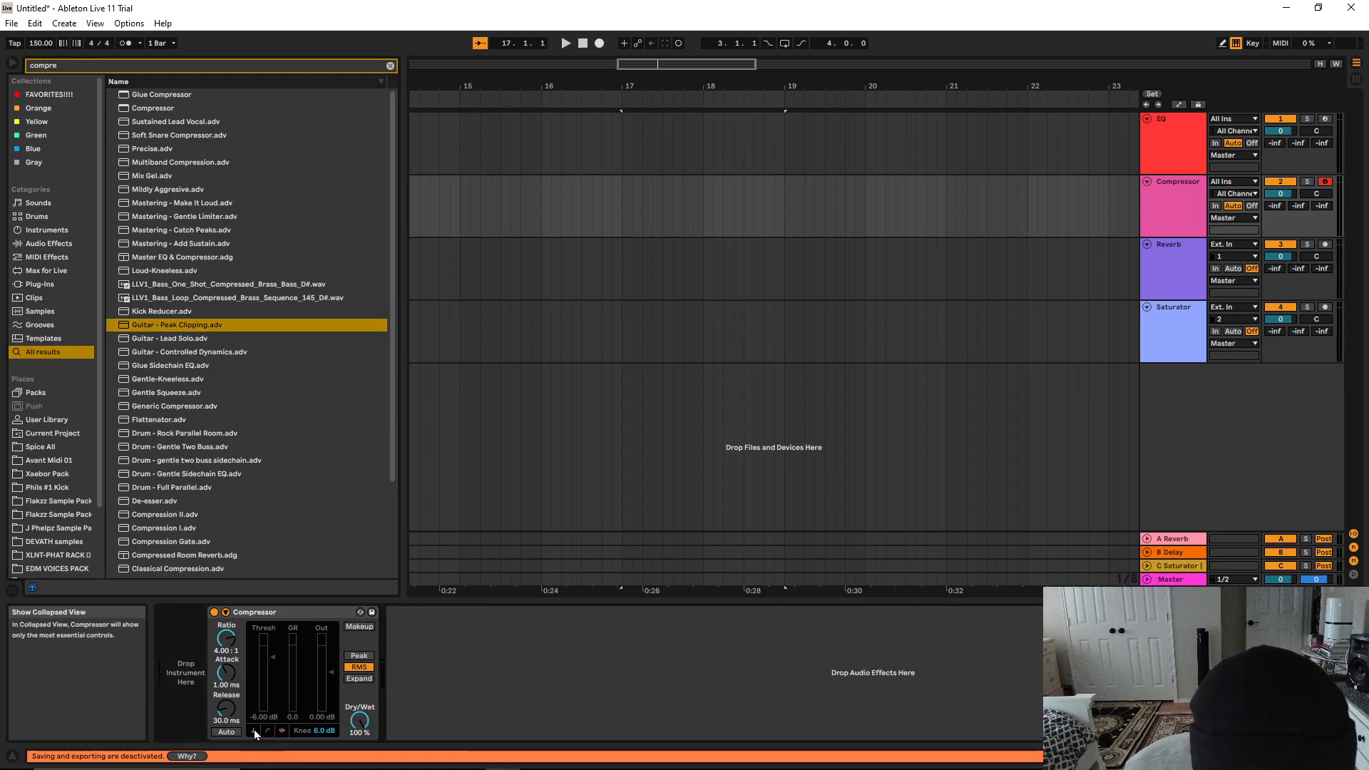
Lower the Compressor's dry/wet mix to 19%
mouse_move(344, 730)
left_mouse_down()
mouse_move(344, 756)
mouse_move(344, 730)
left_mouse_up()
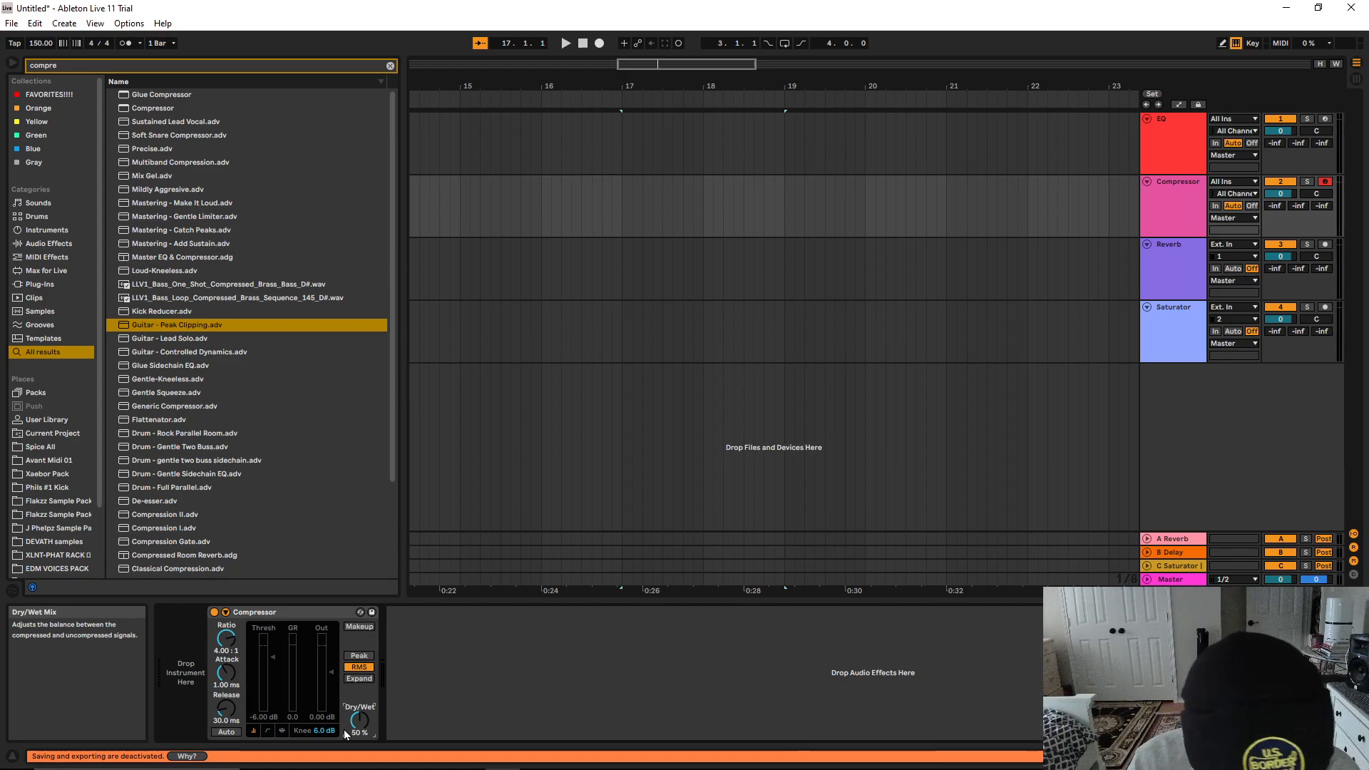
left_click_drag(343, 730, 343, 752)
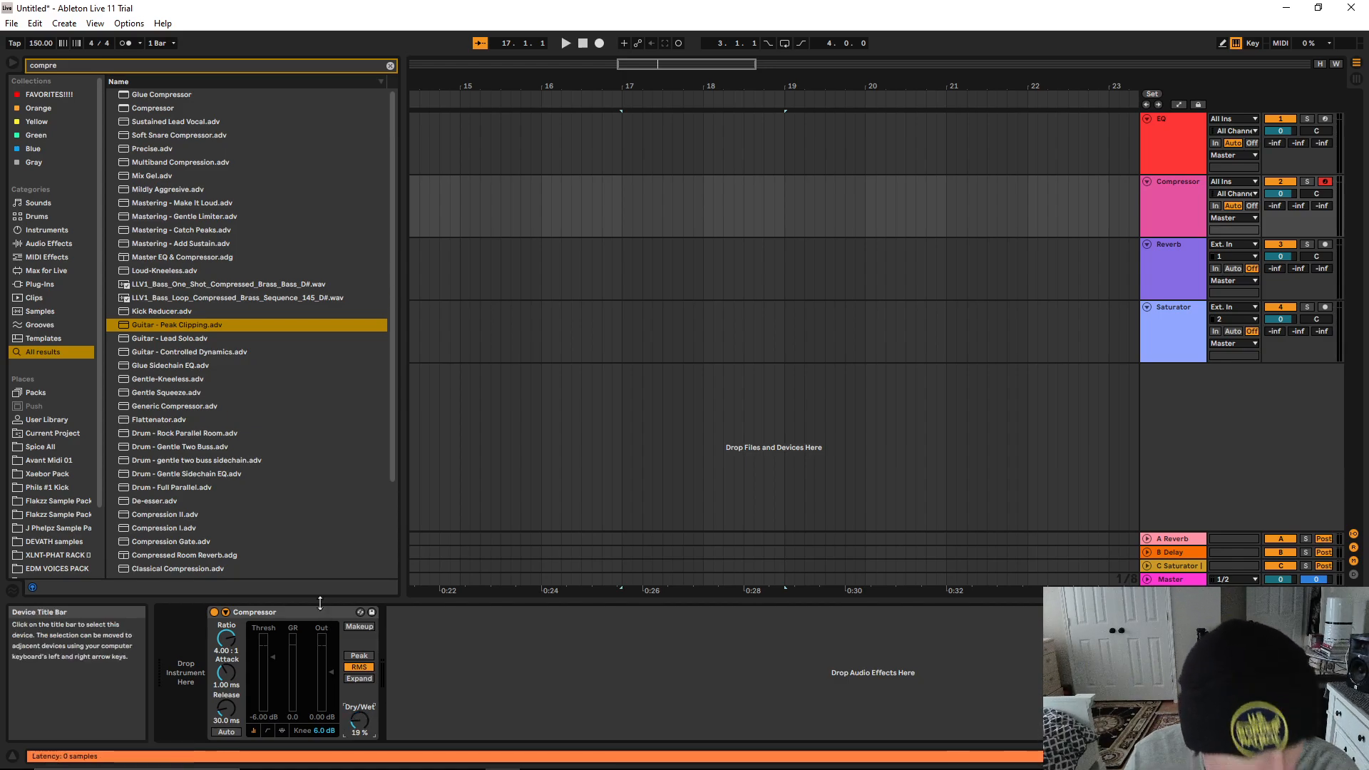
Search the browser for "glue" to find the Glue Compressor and its presets
left_click(391, 65)
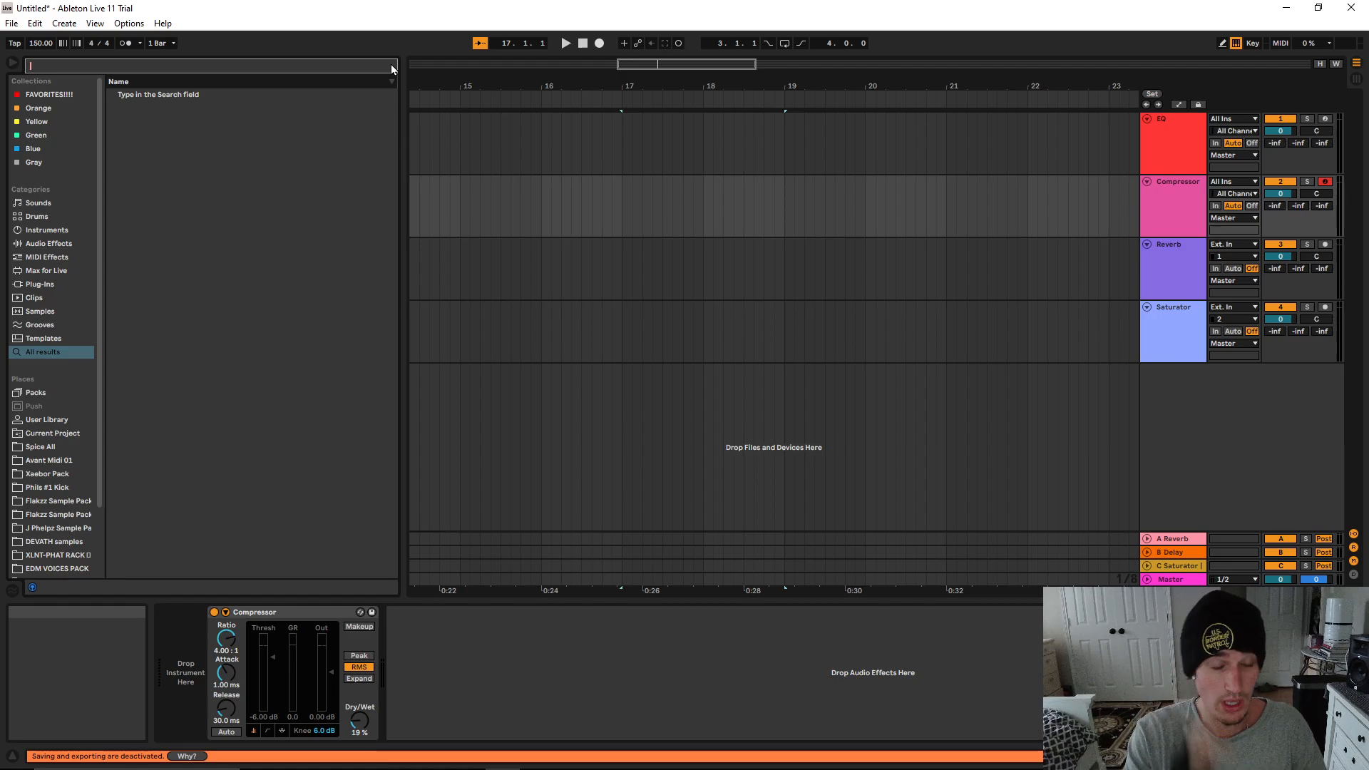
type("gluye")
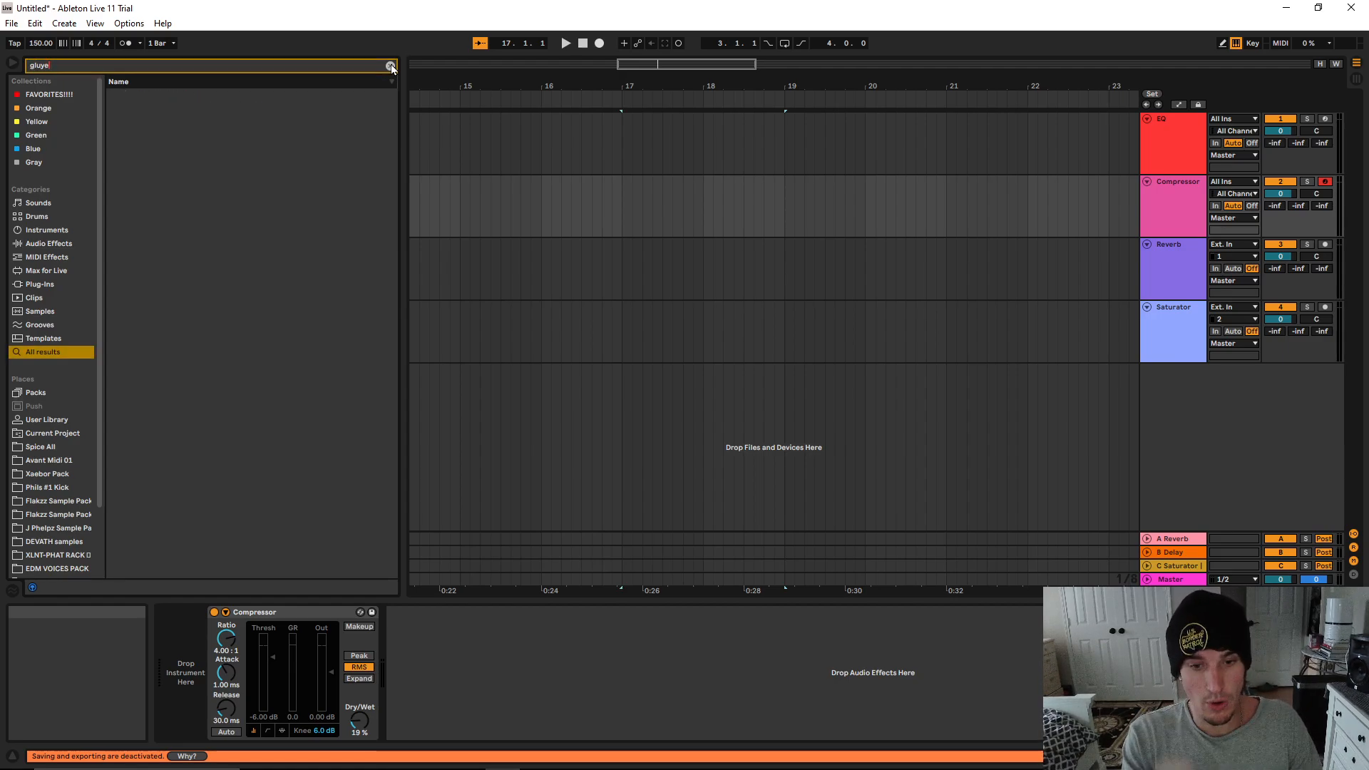
key("BackSpace")
key("BackSpace")
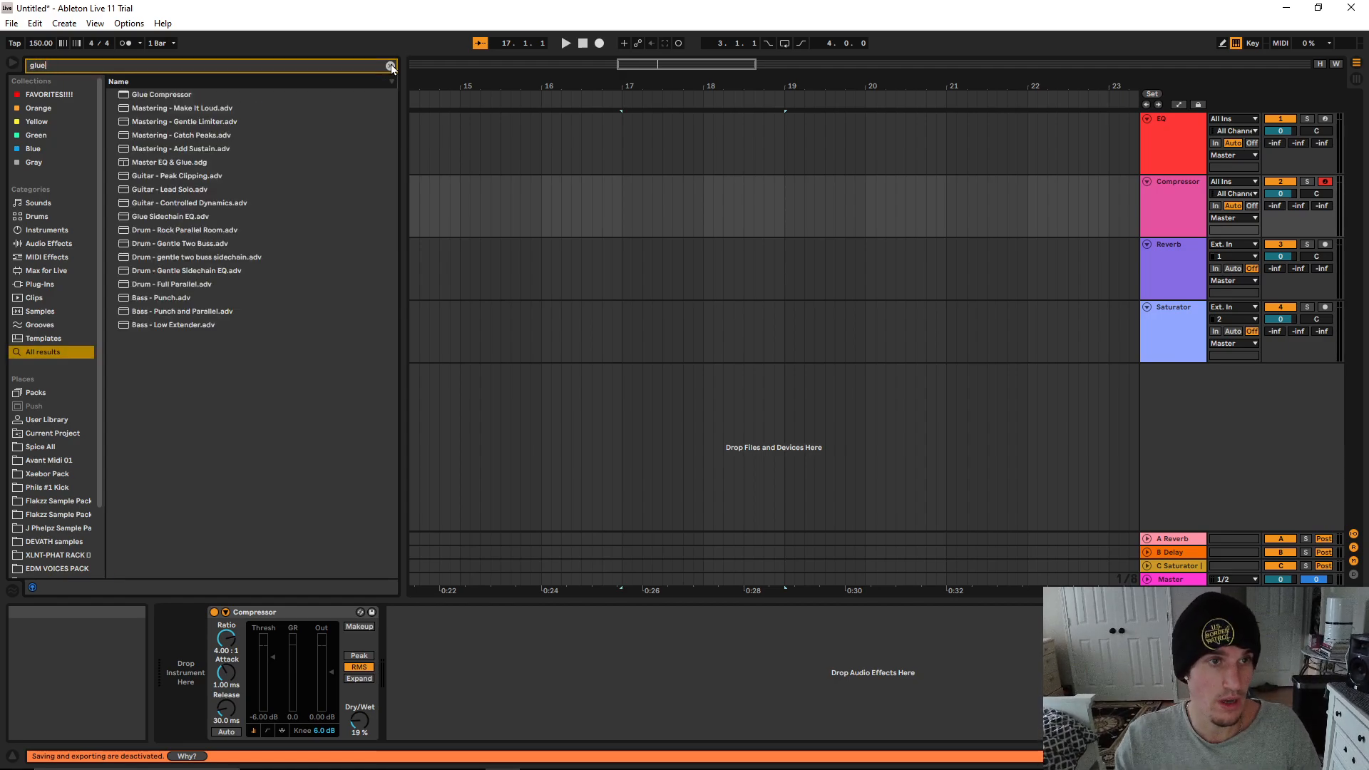
Add the Glue Compressor after the Compressor on the Compressor track and turn the original Compressor off
left_click_drag(173, 95, 425, 676)
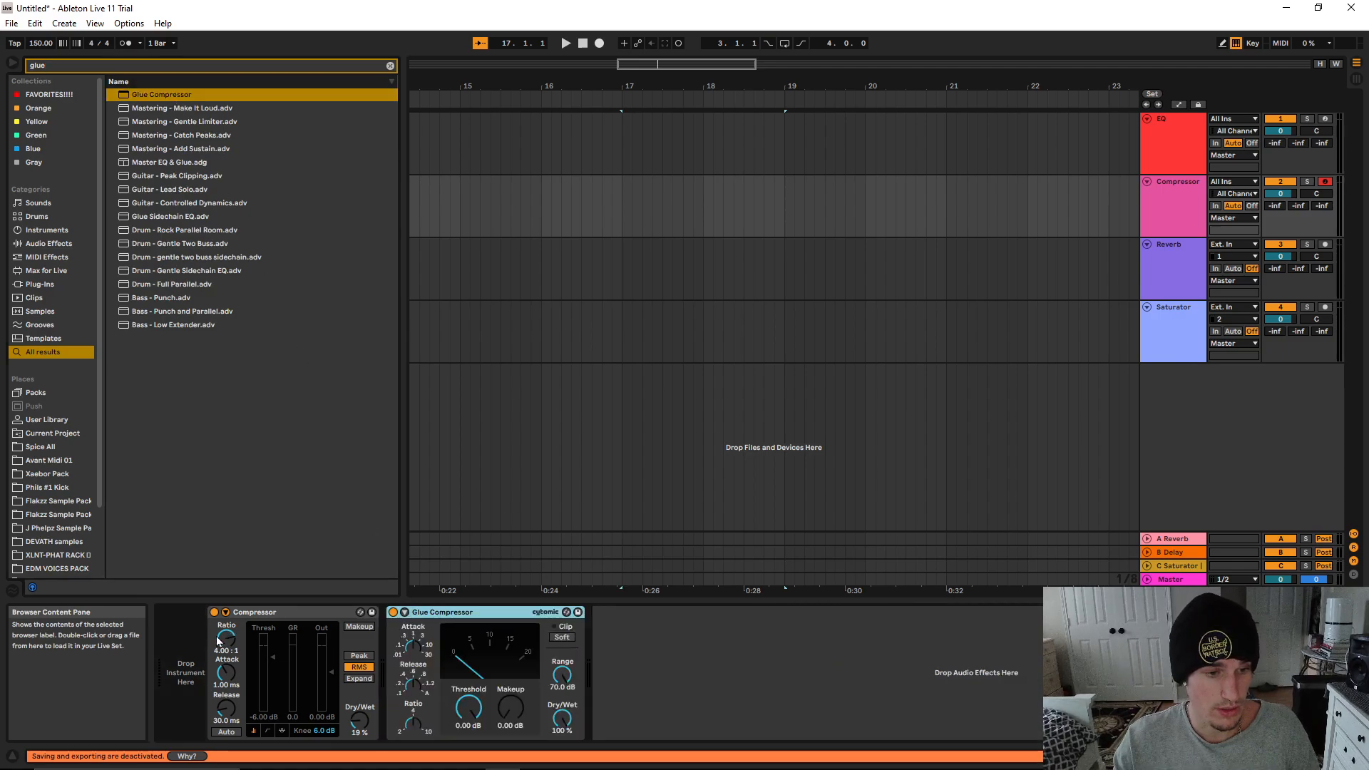
left_click(214, 611)
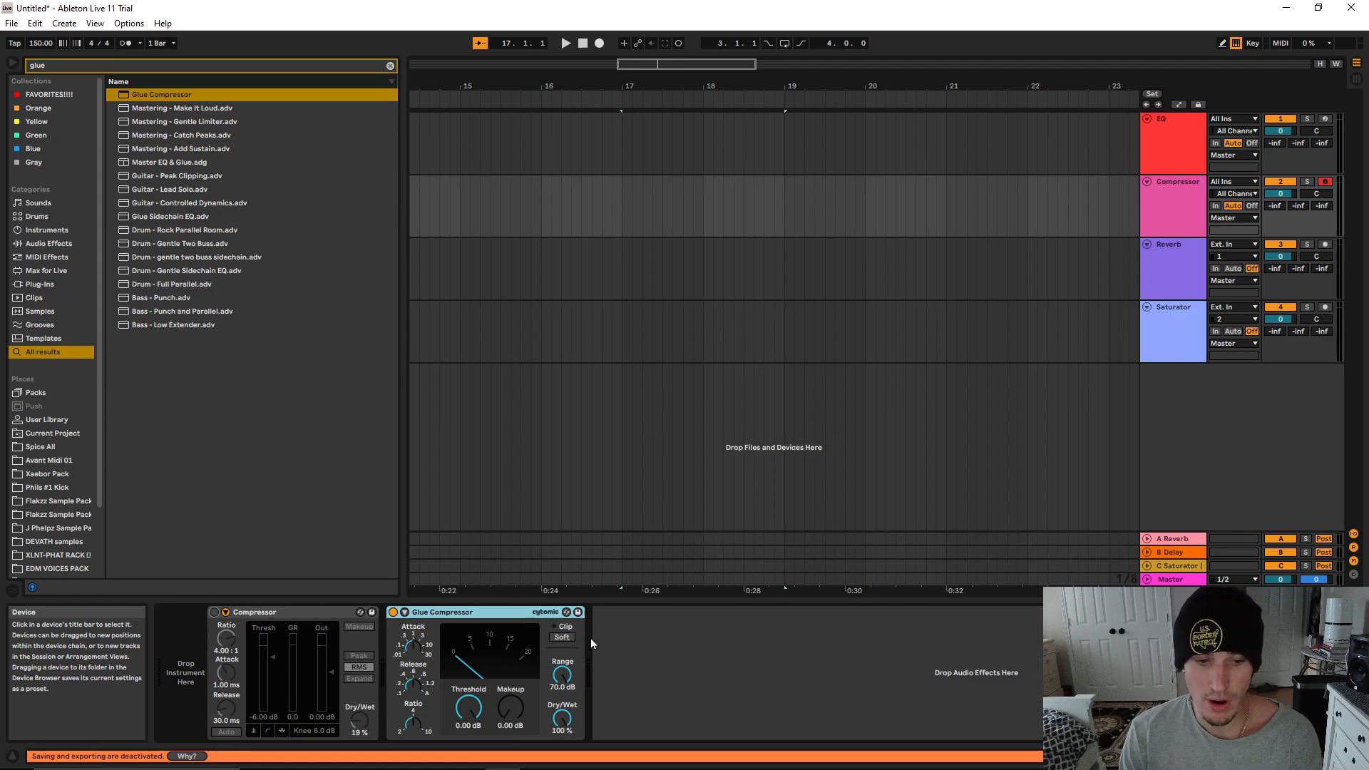
Lower the Glue Compressor's threshold to -9.84 dB and try makeup gains of 1, 2 and 3 dB before returning to 1 dB
left_click_drag(469, 707, 518, 720)
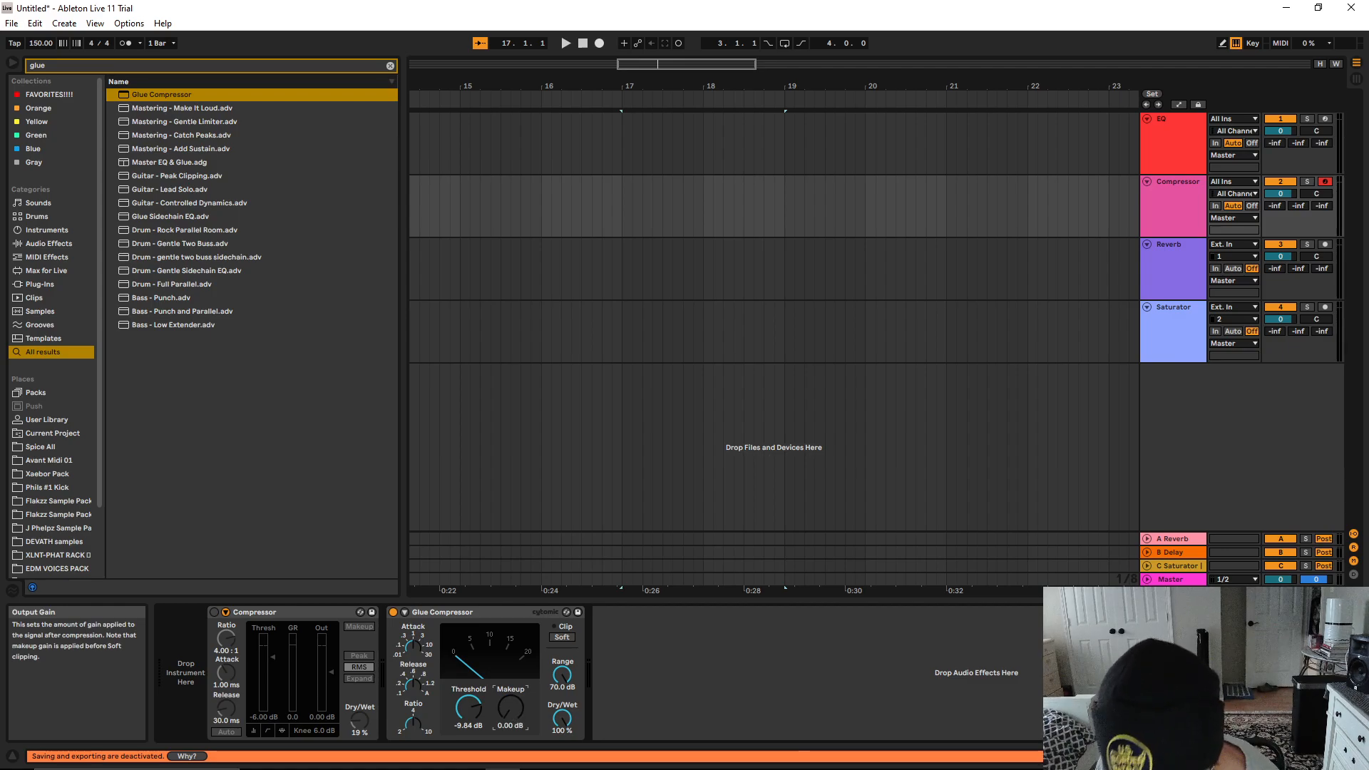
type("1")
key("Return")
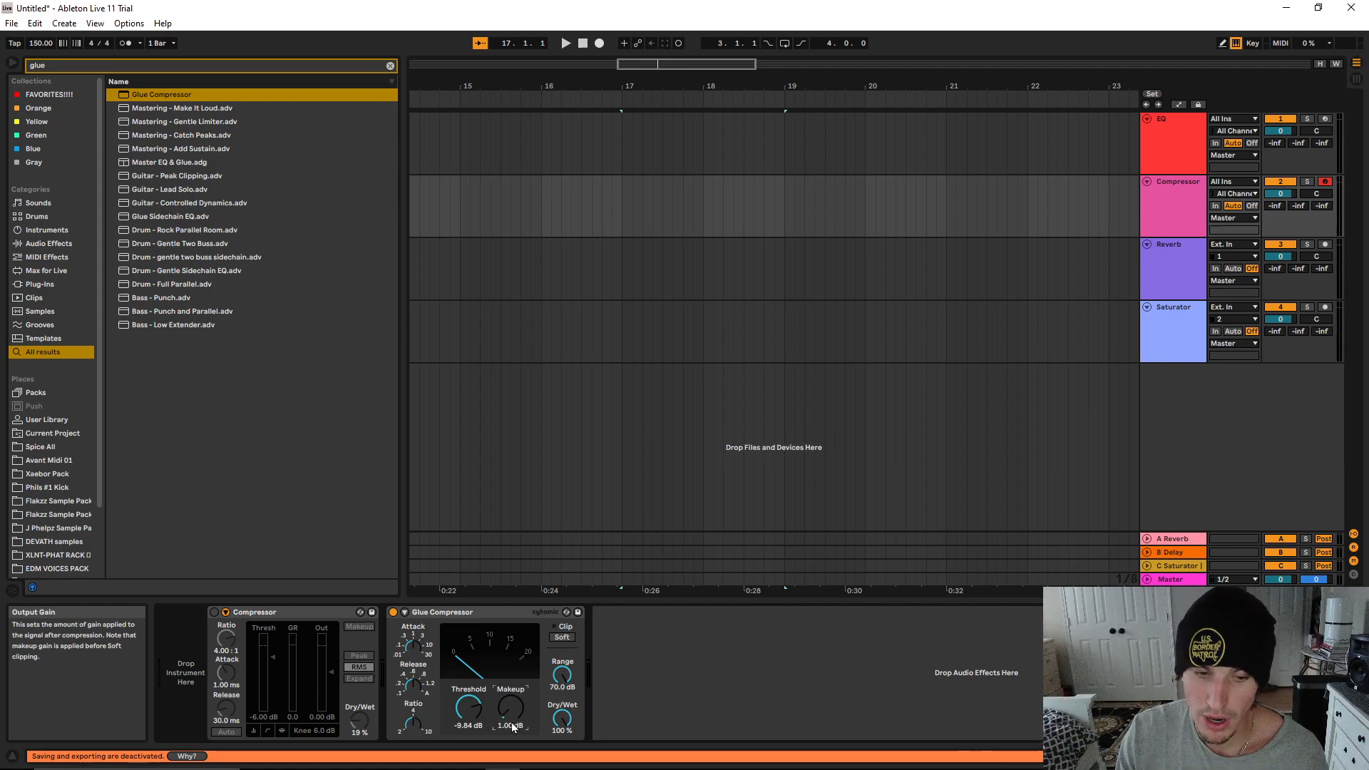
type("2")
key("Return")
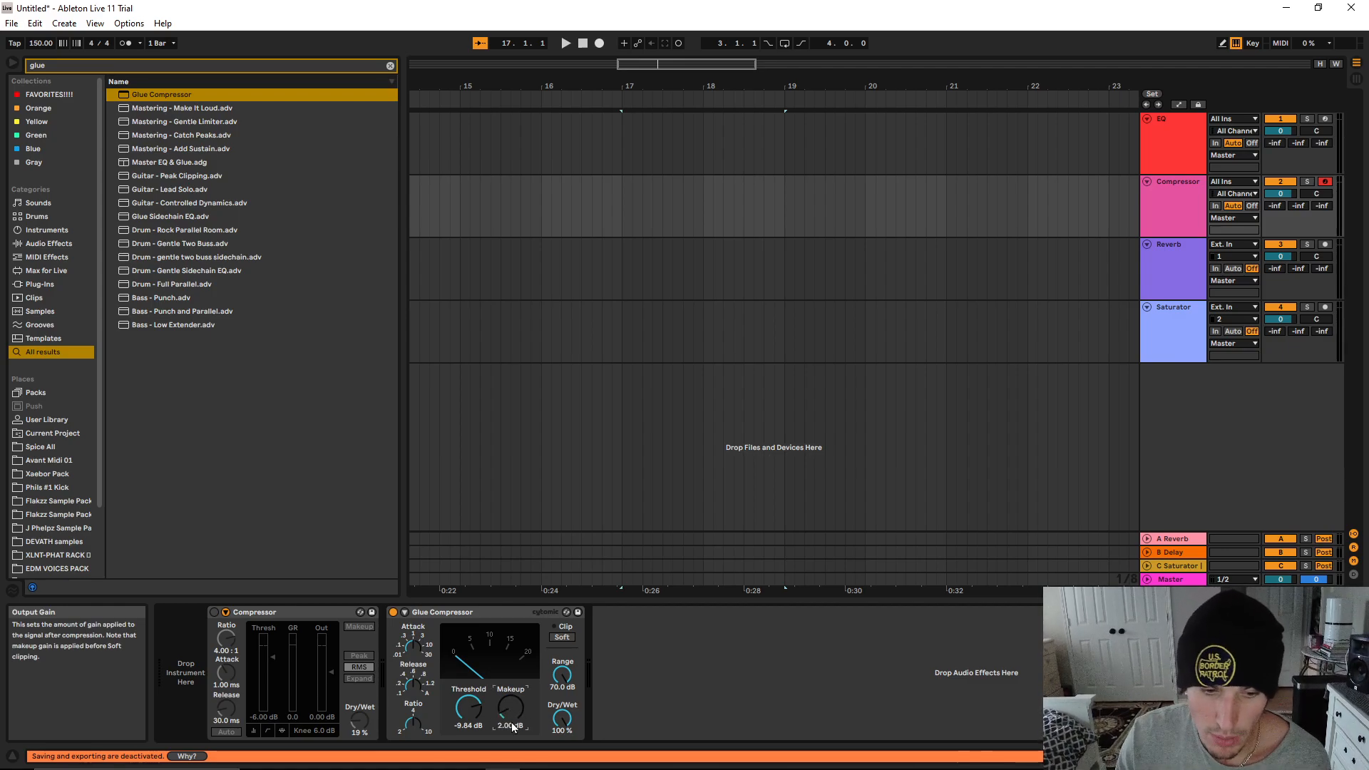
type("3")
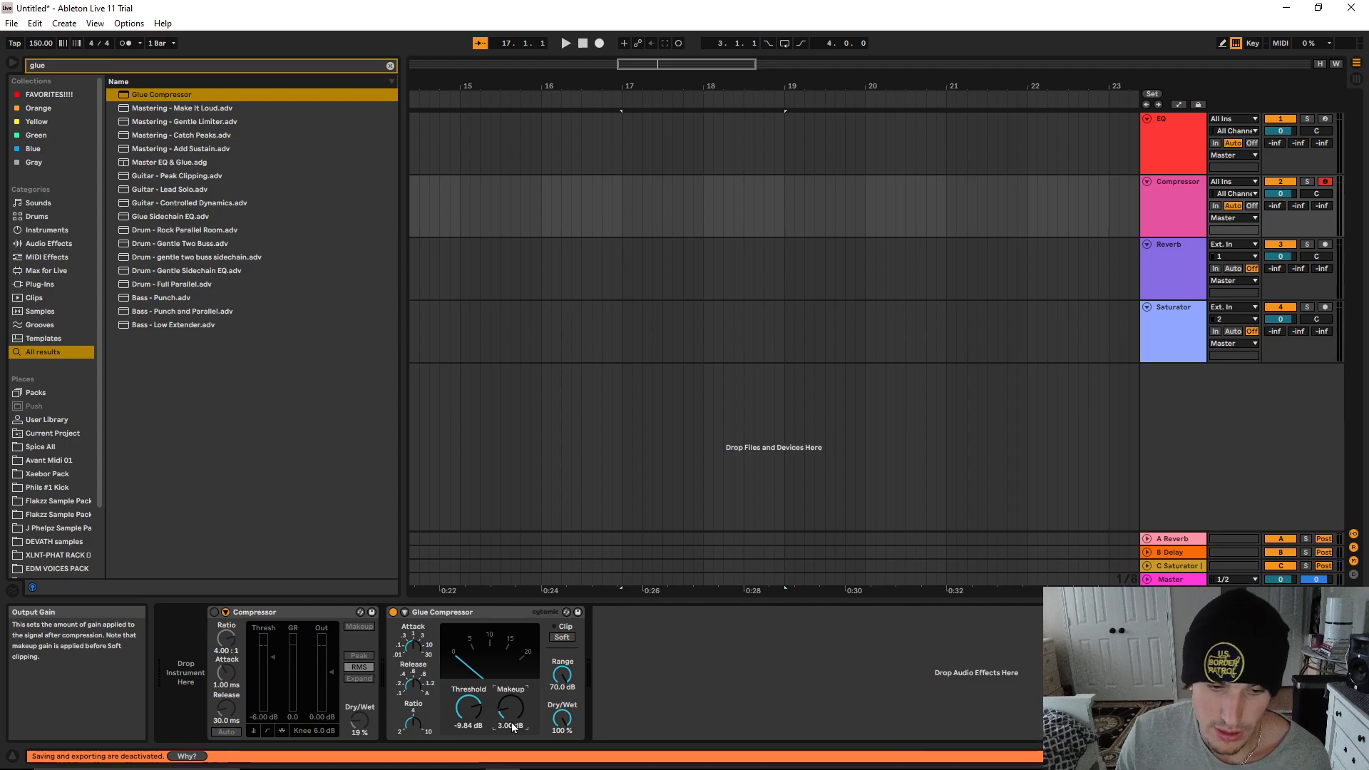
key("Return")
type("1")
key("Return")
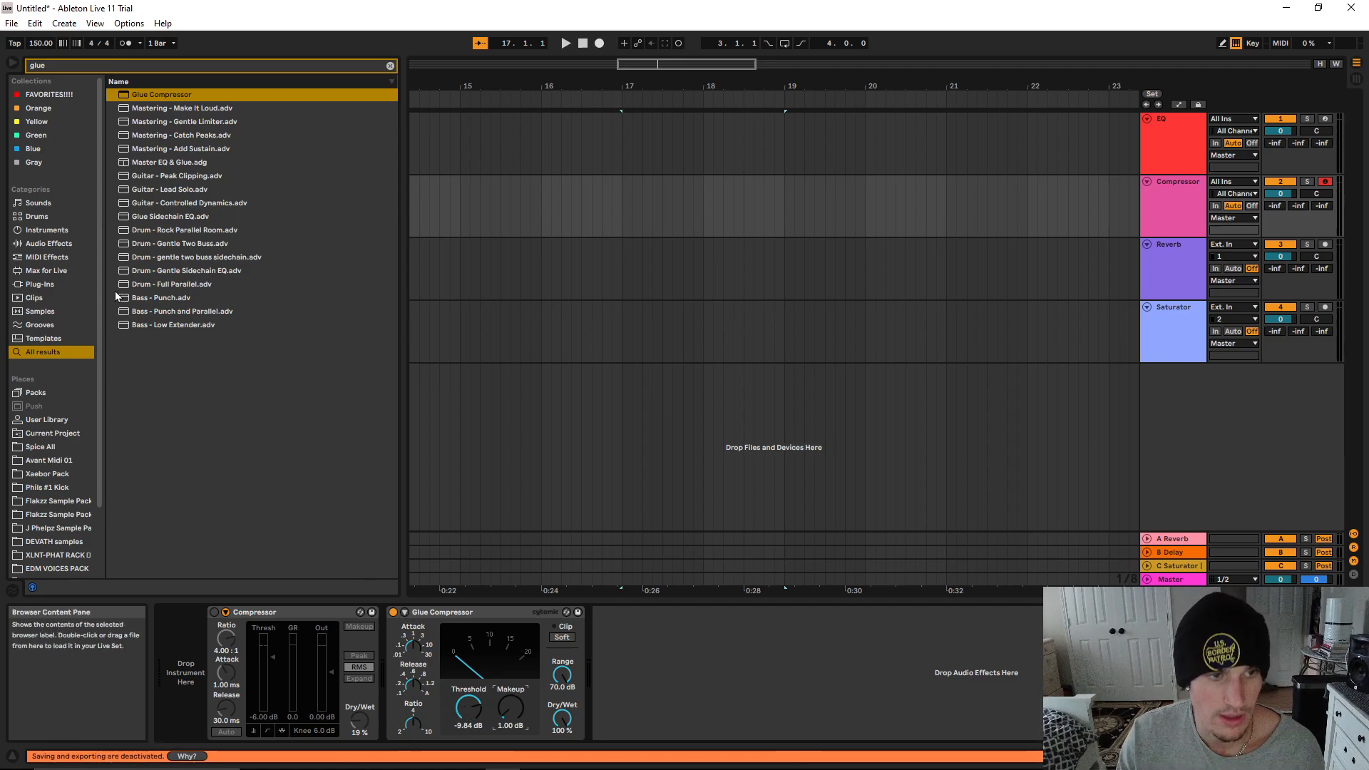
Set the Glue Compressor's threshold to -6 dB and makeup to 3 dB, and enable soft clipping
double_click(472, 725)
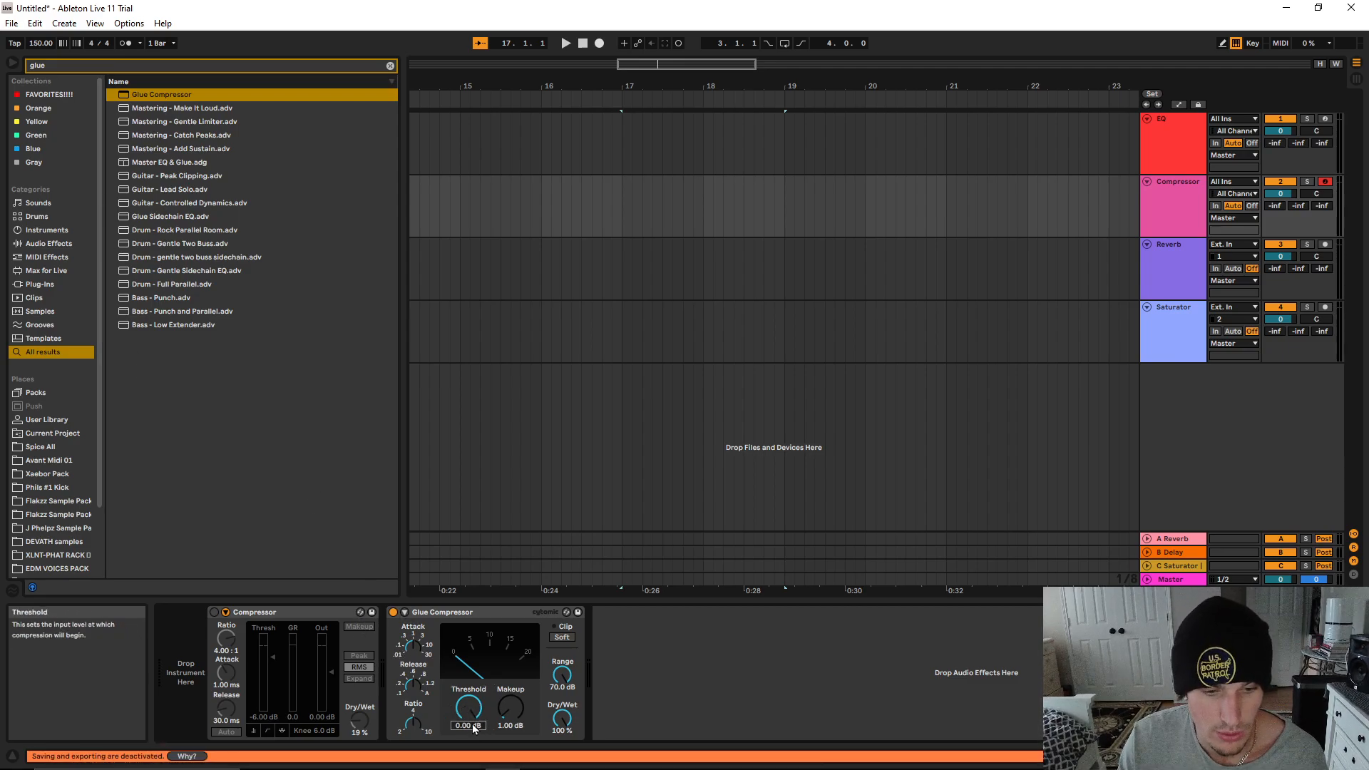
type("-6")
key("Return")
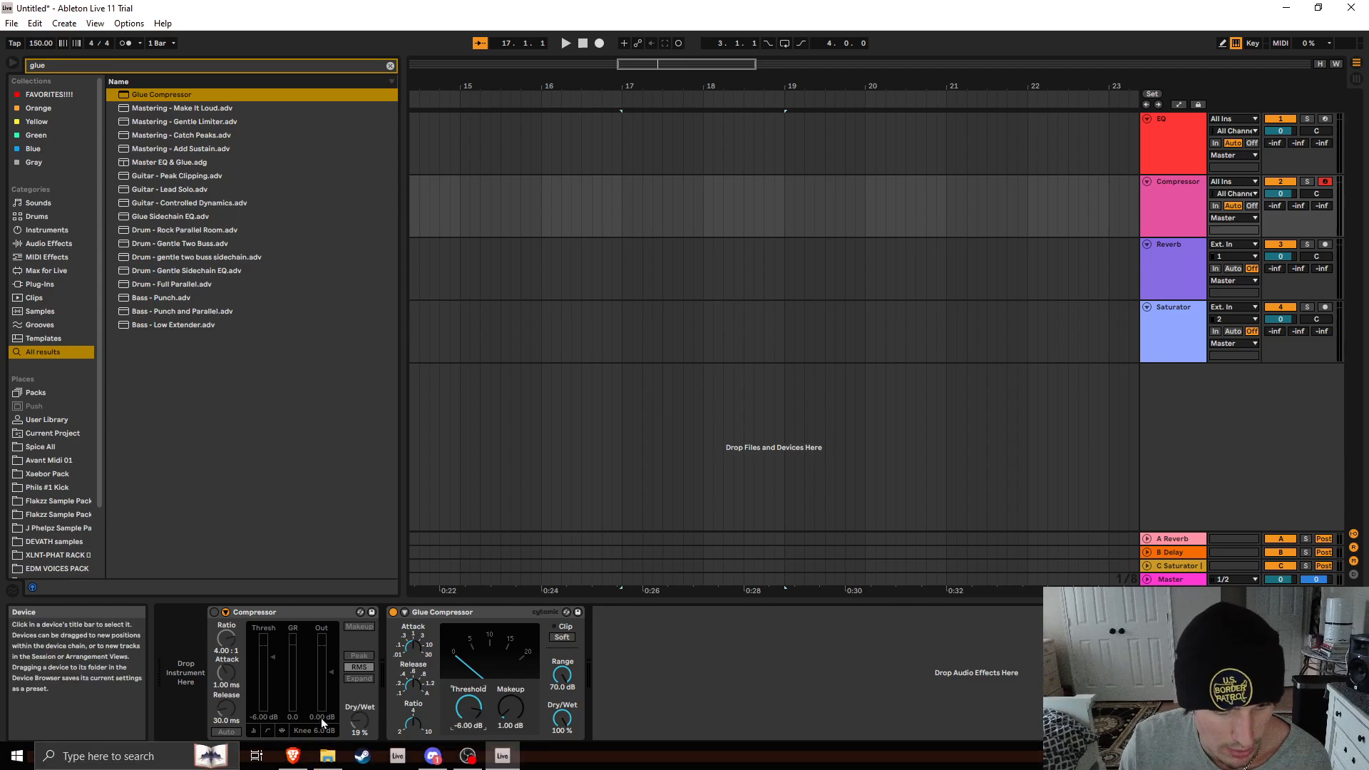
left_click(511, 725)
type("23")
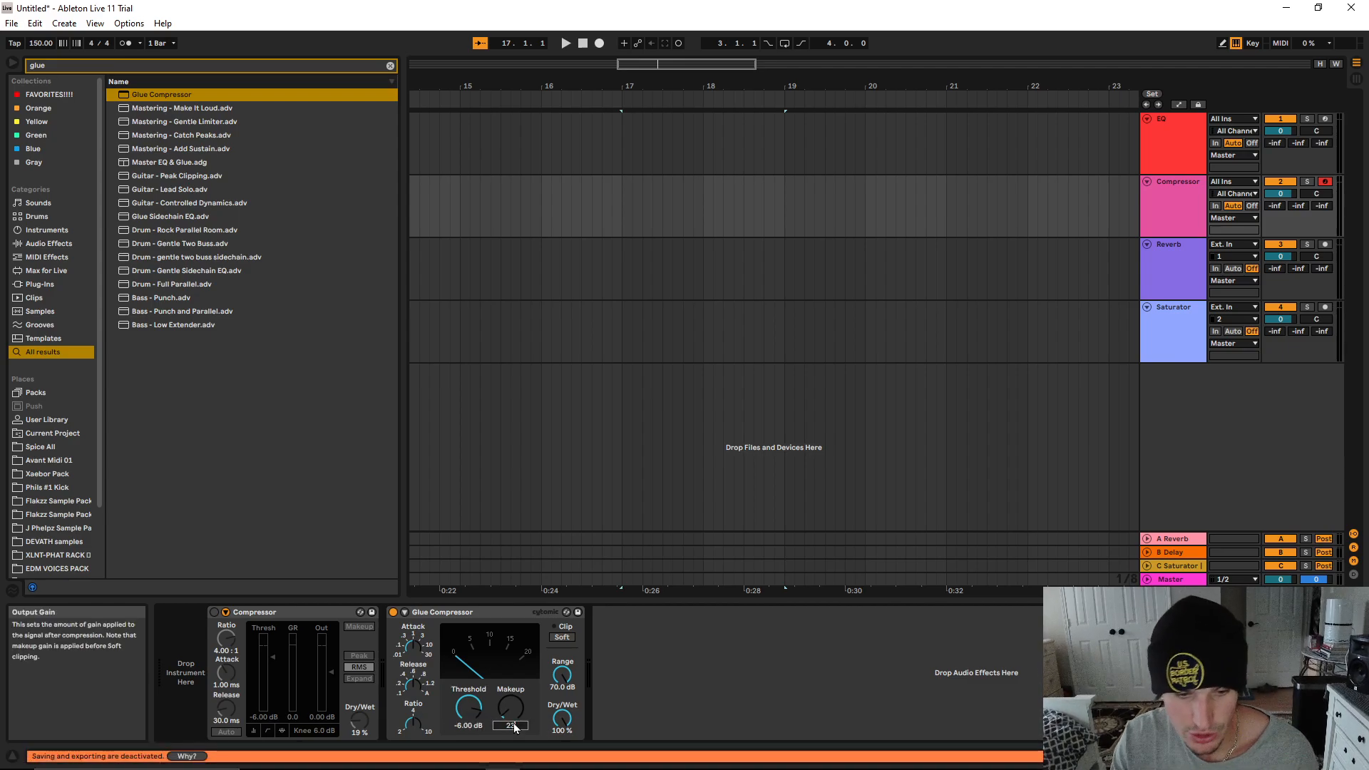
key("Return")
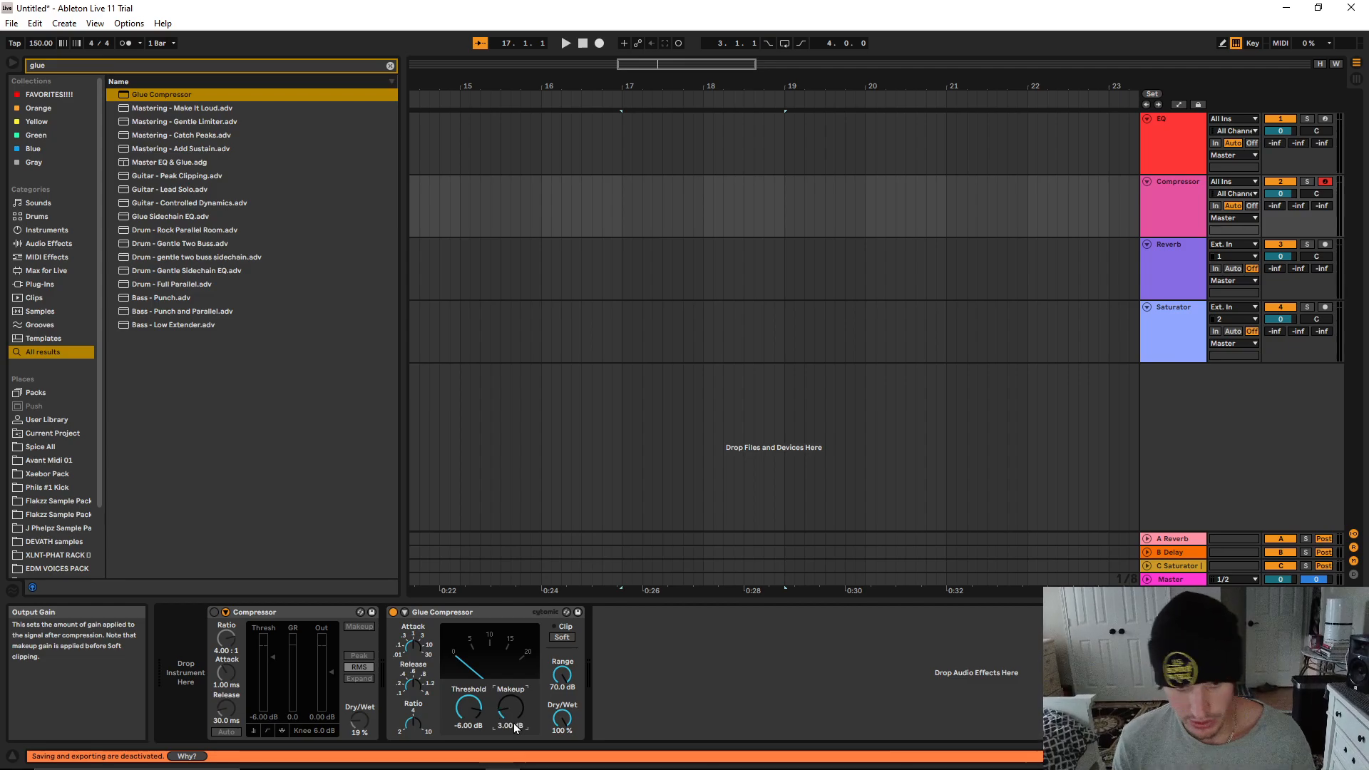
left_click(556, 636)
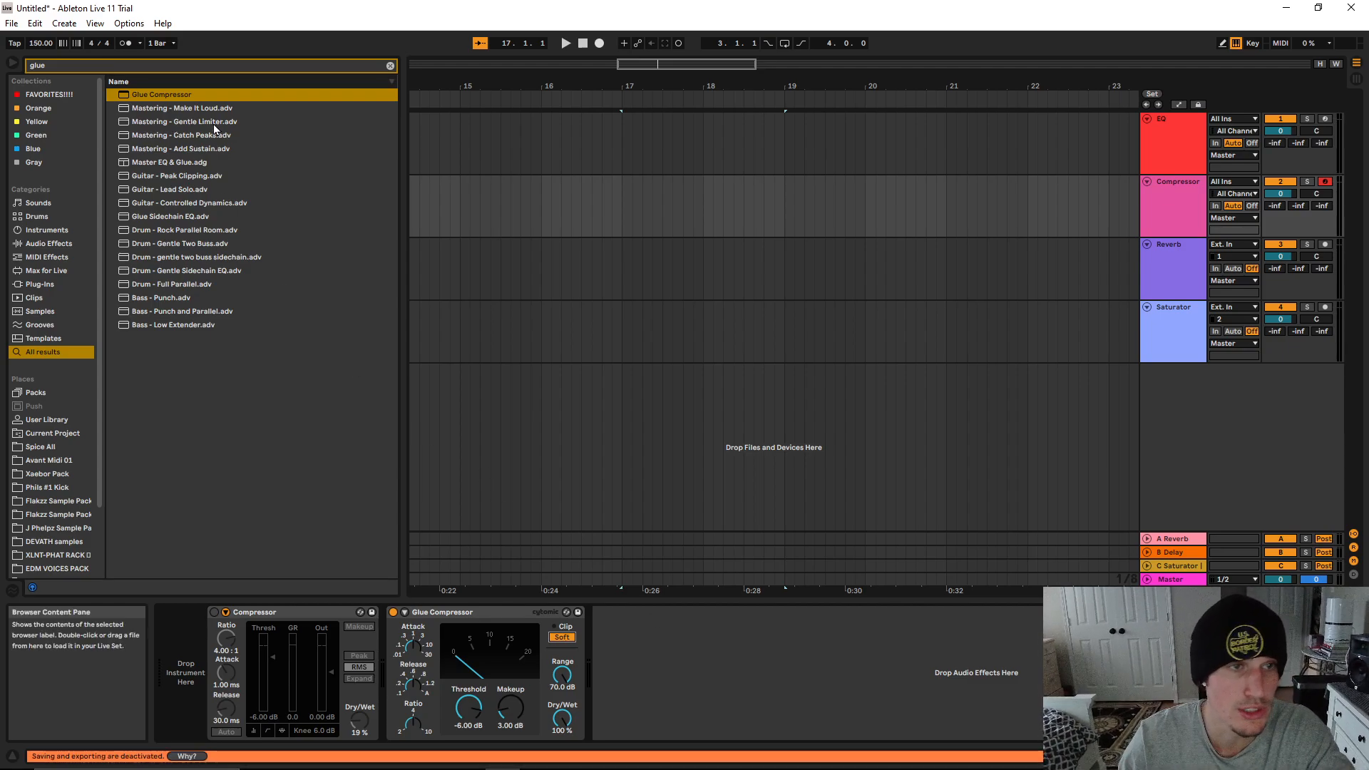
Load the Mastering - Make It Loud and Mastering - Gentle Limiter presets after the Glue Compressor
left_click_drag(181, 108, 613, 643)
key("Down")
key("Return")
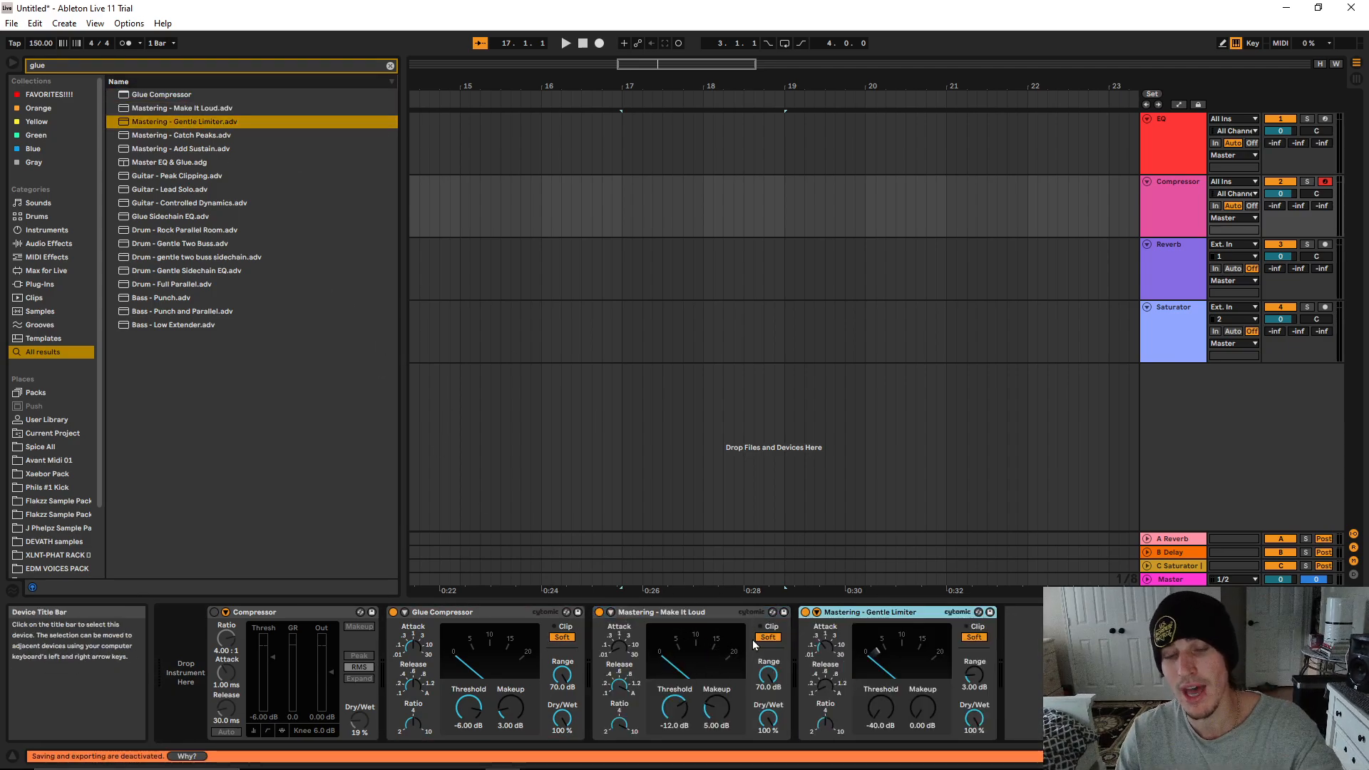
Delete the Make It Loud, Gentle Limiter and Glue Compressor devices, keeping only the original Compressor
left_click(687, 623)
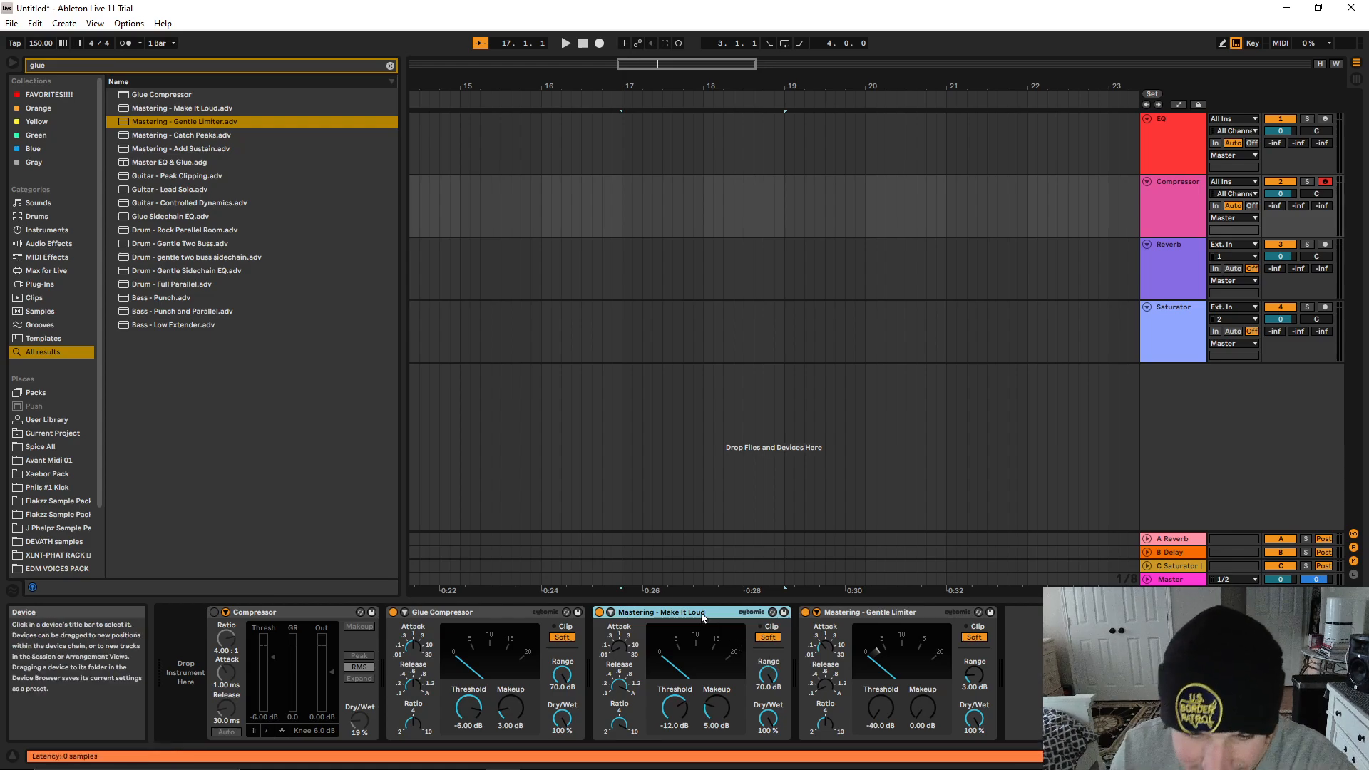
key("Delete")
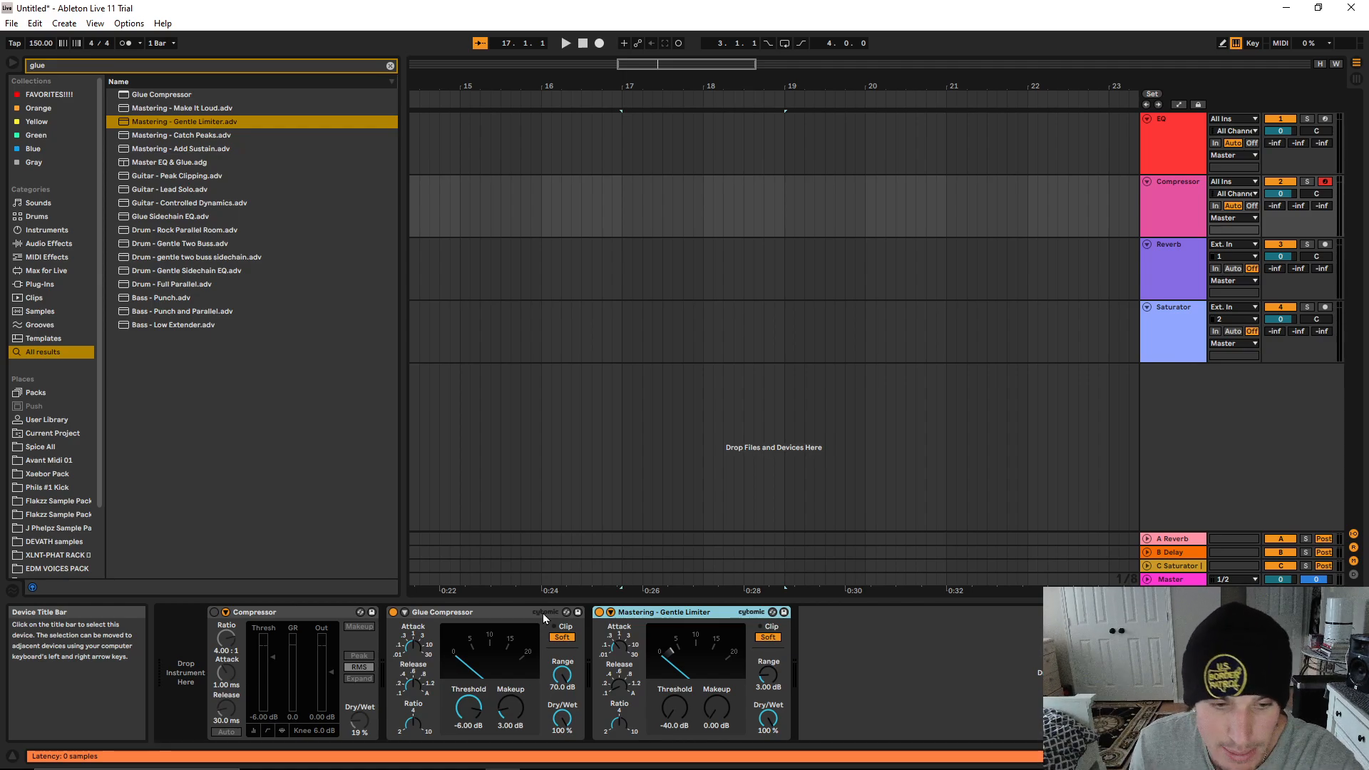
key("Delete")
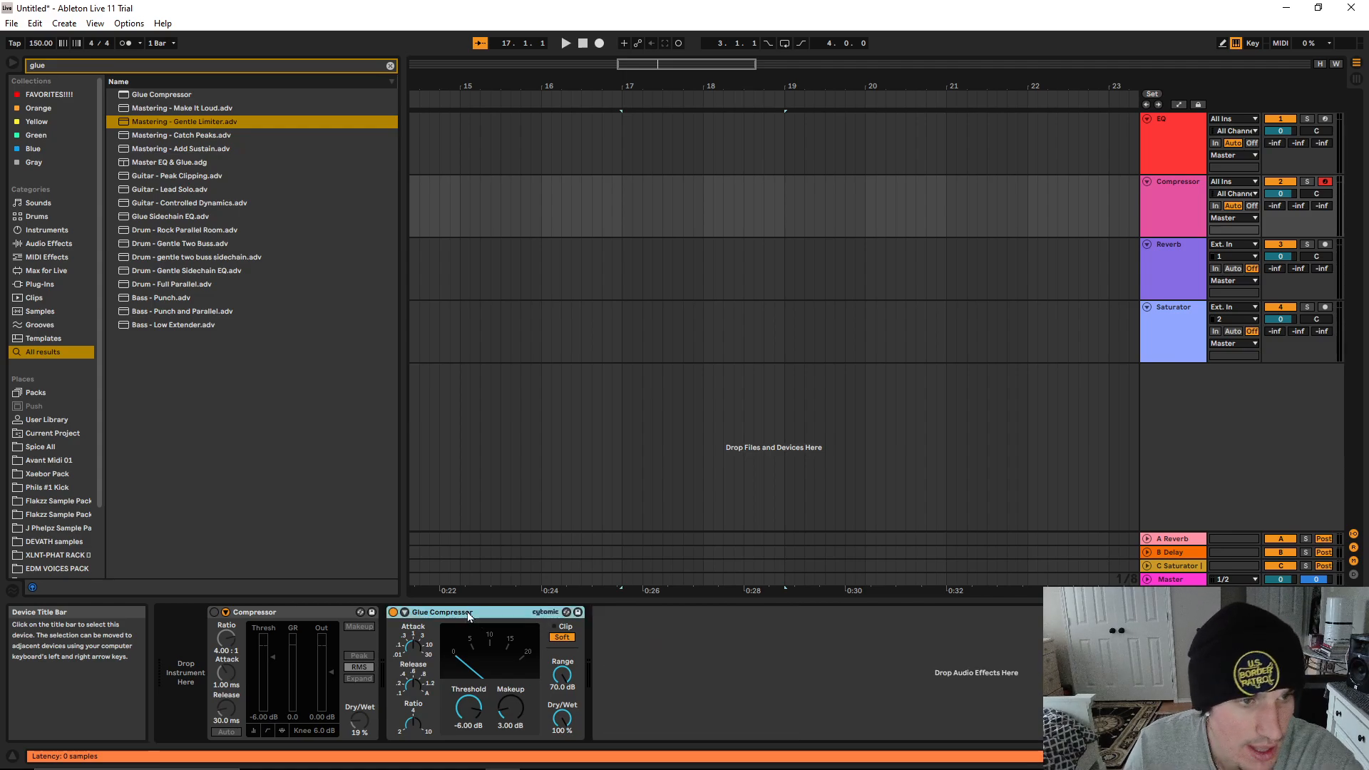
key("Delete")
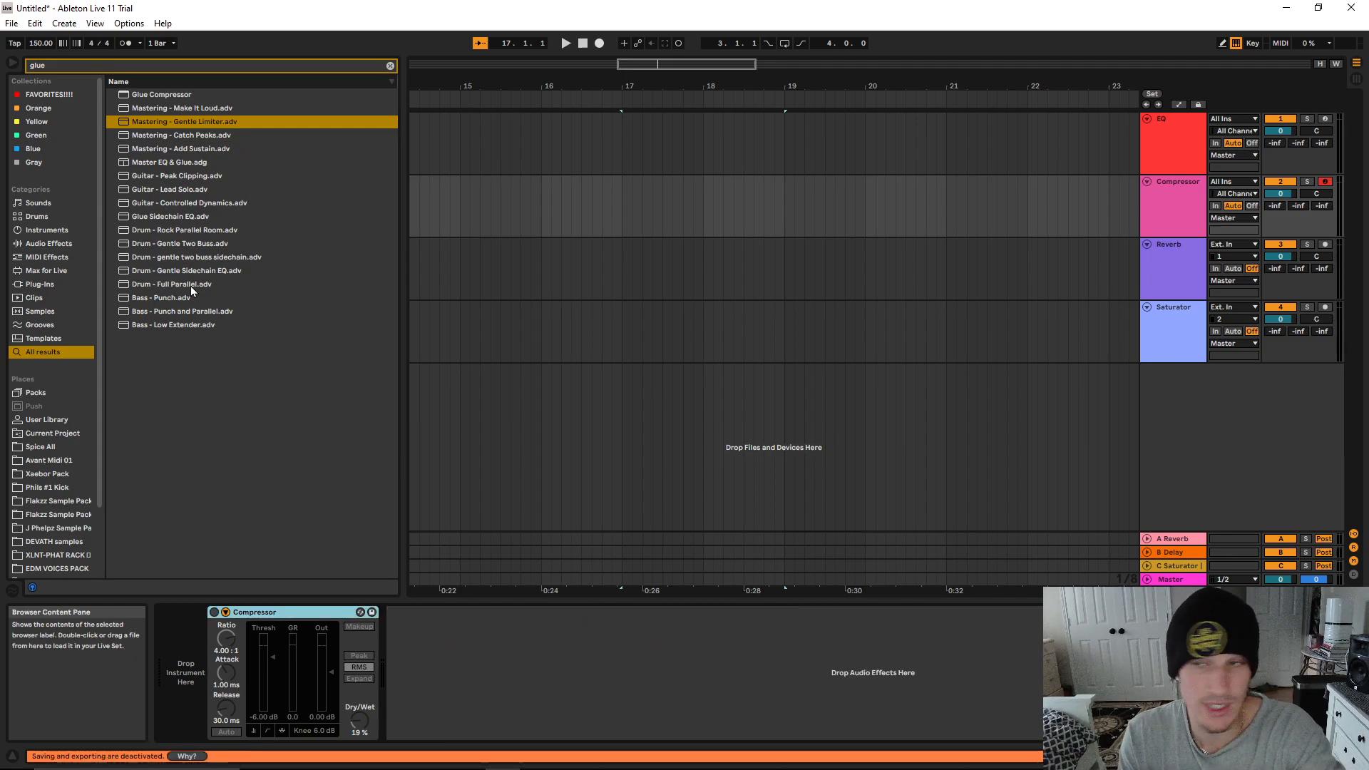
Search the browser for "limit" and add the Limiter after the Compressor
left_click(387, 66)
type("lim")
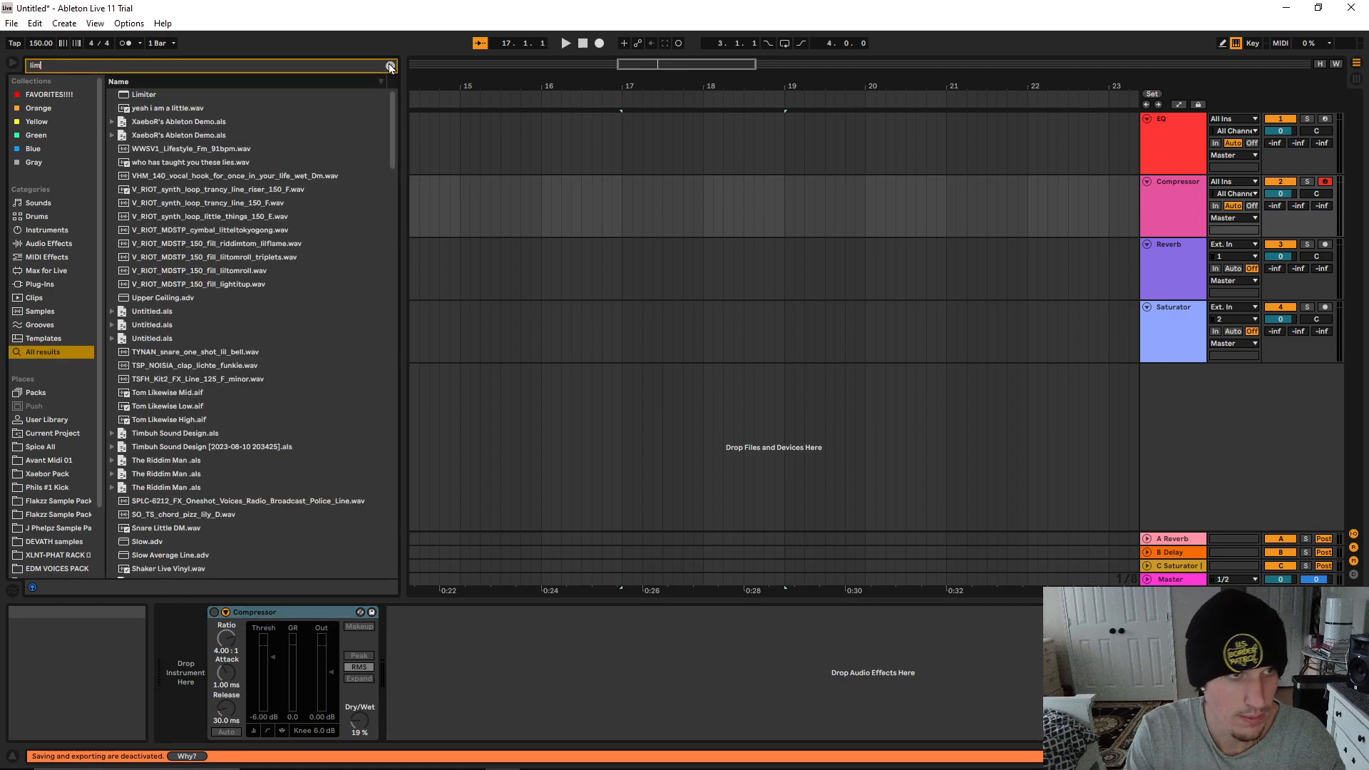
type("it")
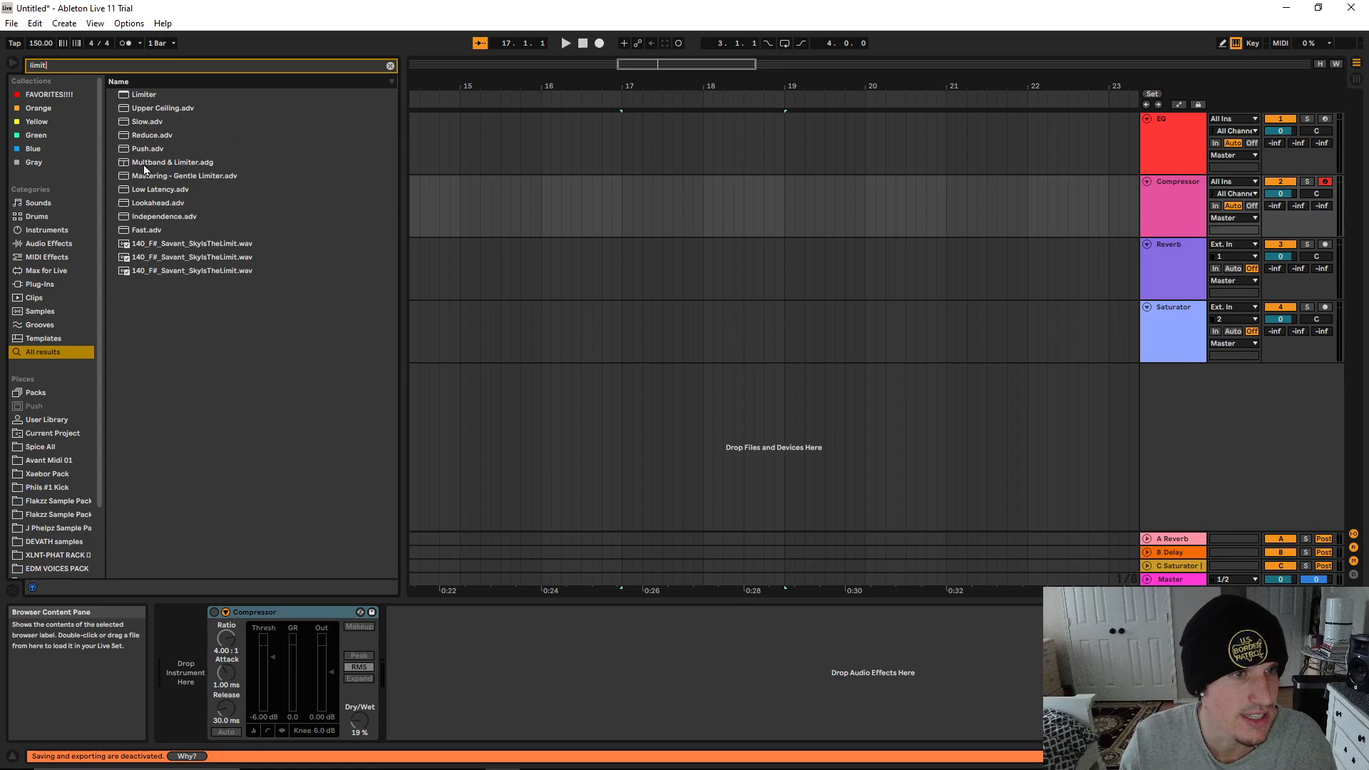
left_click_drag(144, 92, 446, 663)
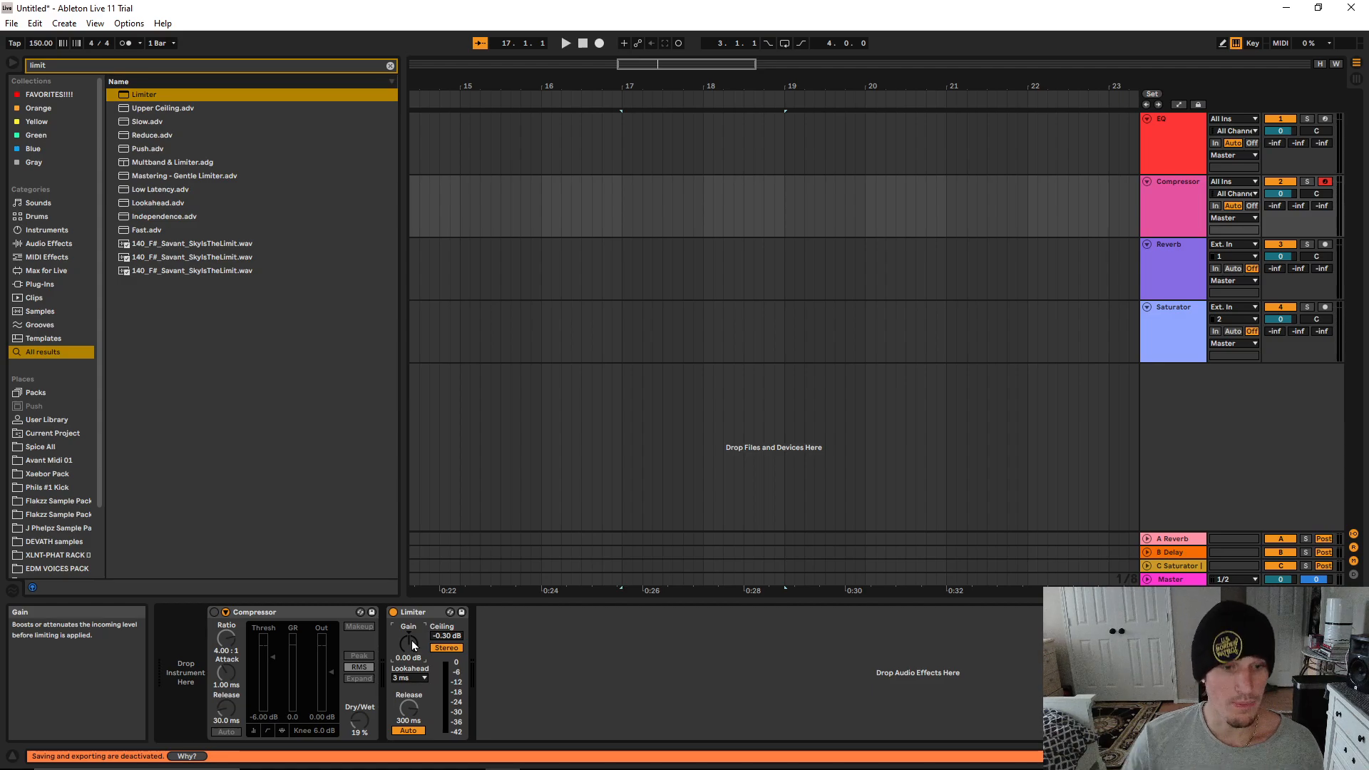
Search the browser for "mul" and add Multiband Dynamics to the Compressor track
left_click(389, 66)
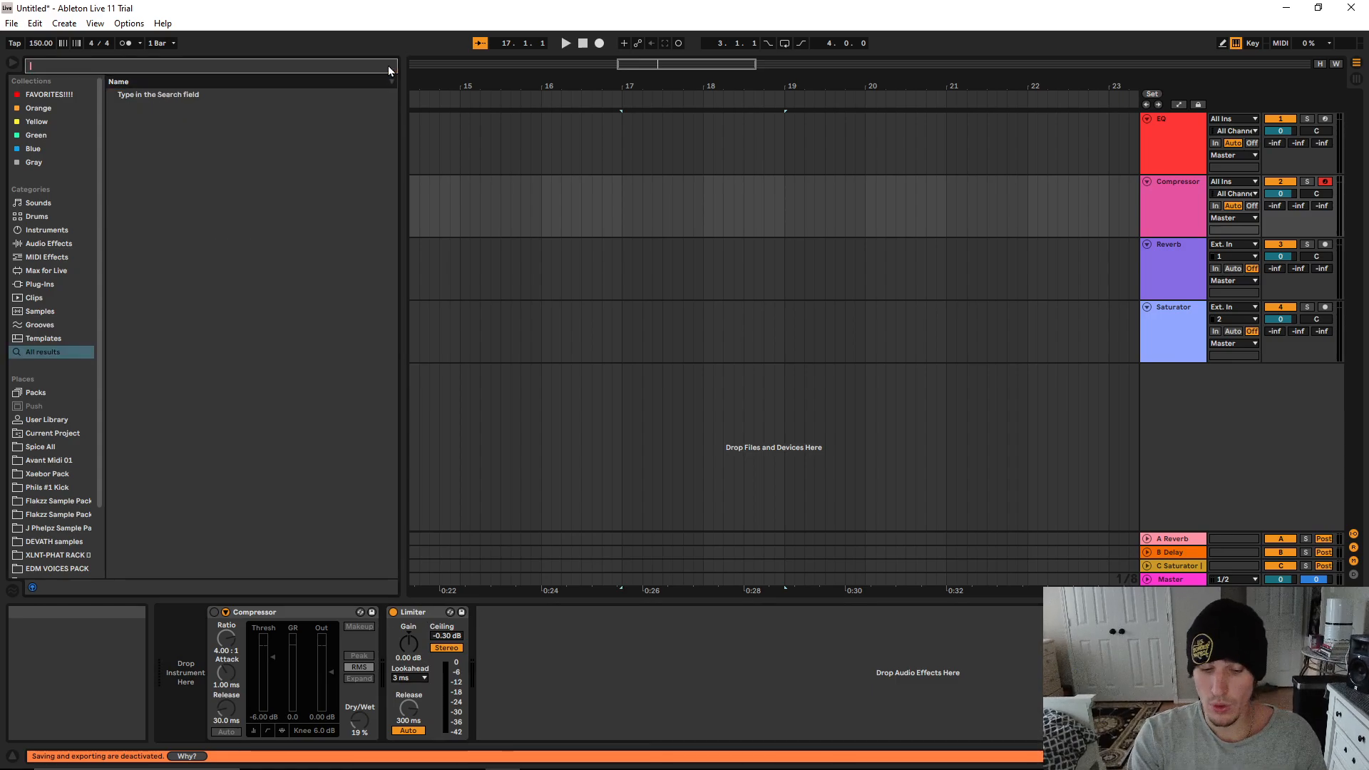
type("mul")
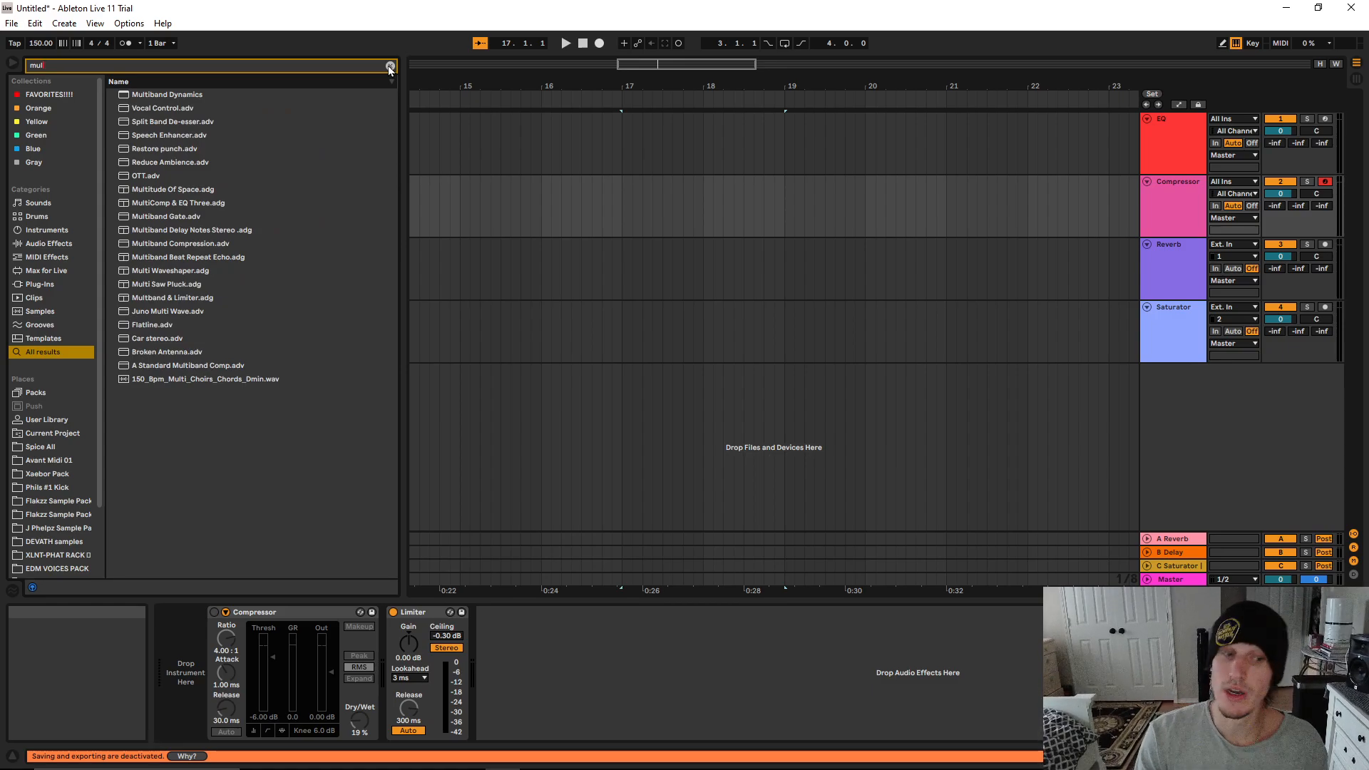
double_click(189, 94)
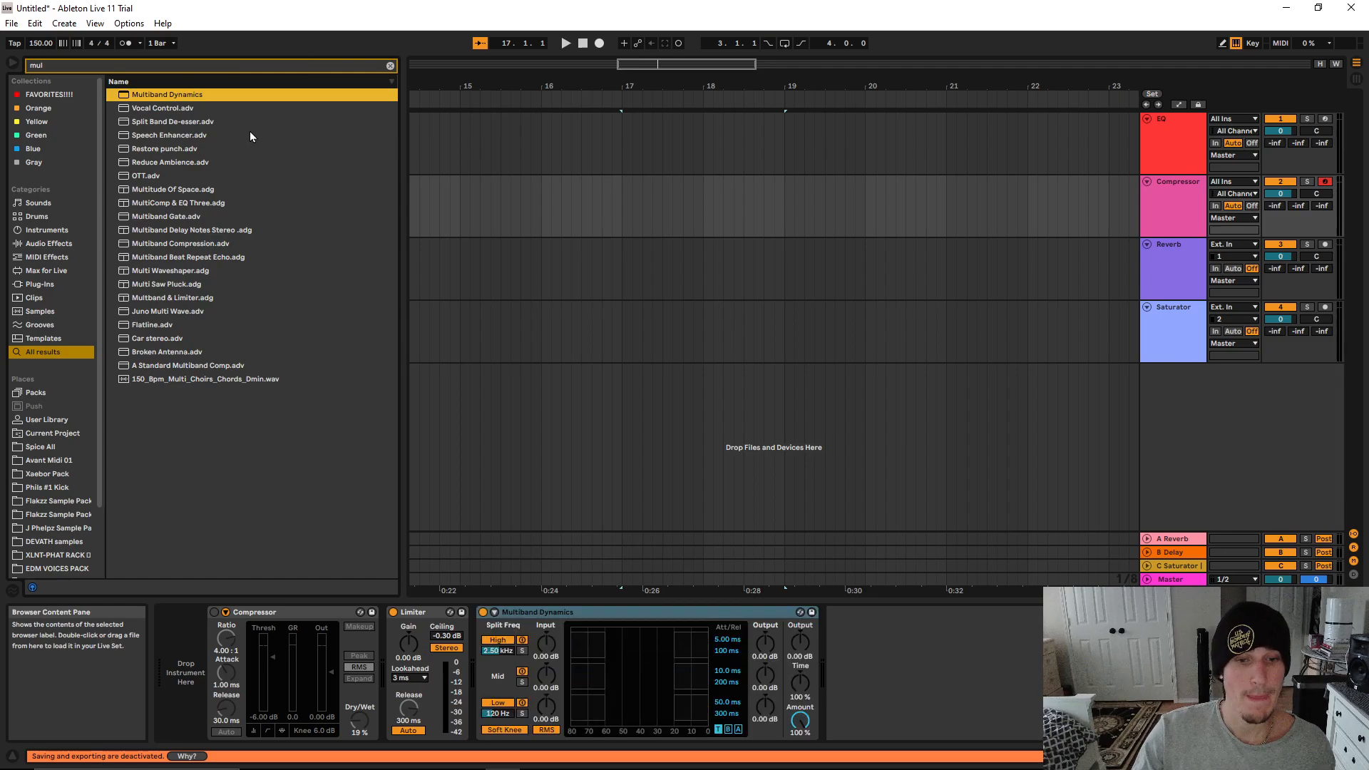
Load the Reduce Ambience preset after Multiband Dynamics, and replace it with the OTT preset
double_click(161, 162)
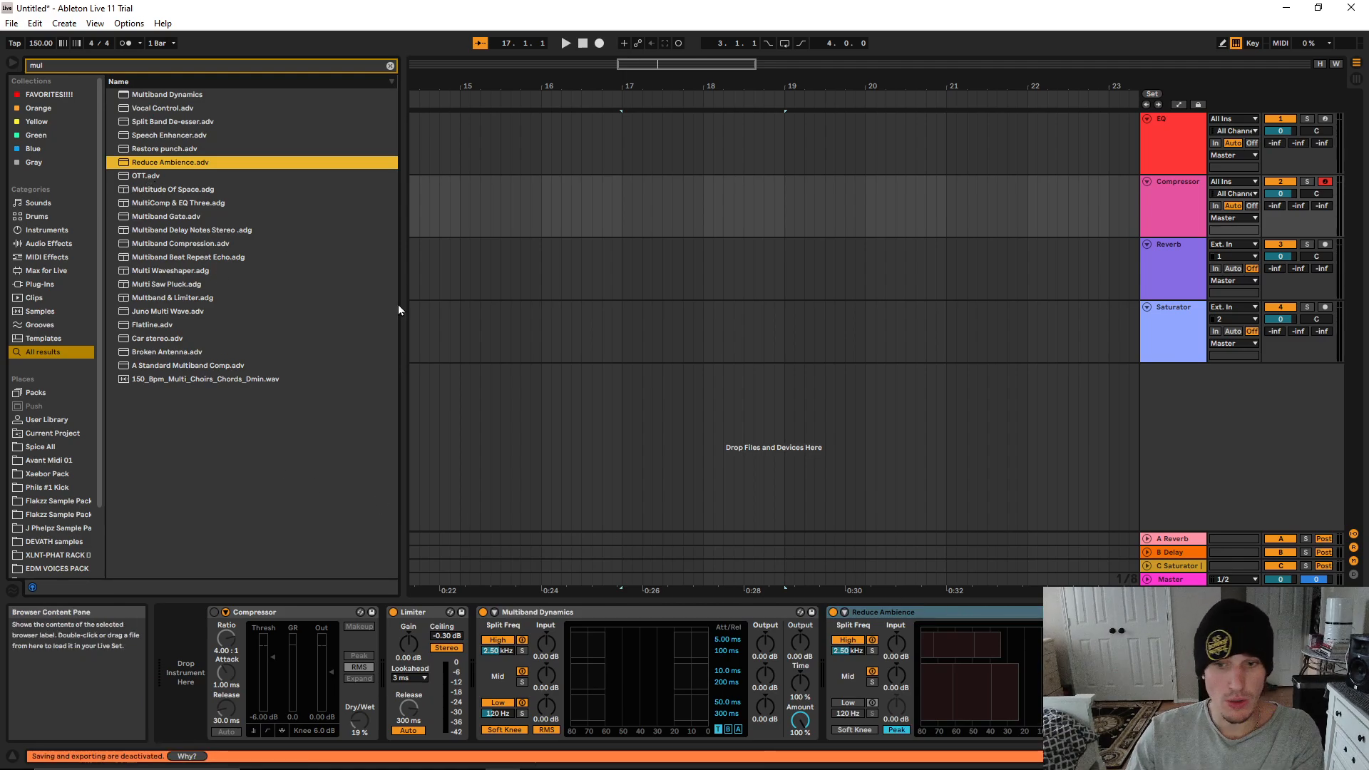
key("Delete")
double_click(153, 175)
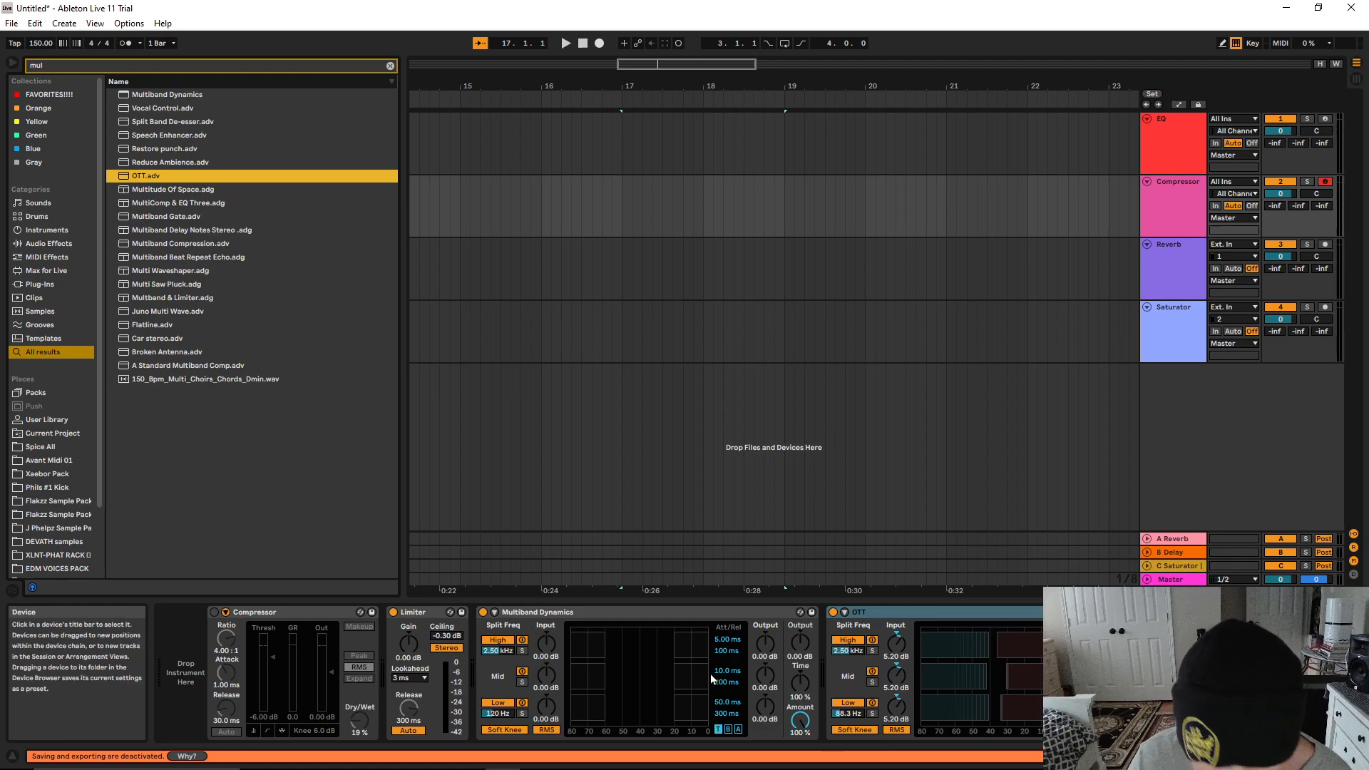
Look over the master output, high-band input and output, time and amount controls of Multiband Dynamics
left_click(796, 656)
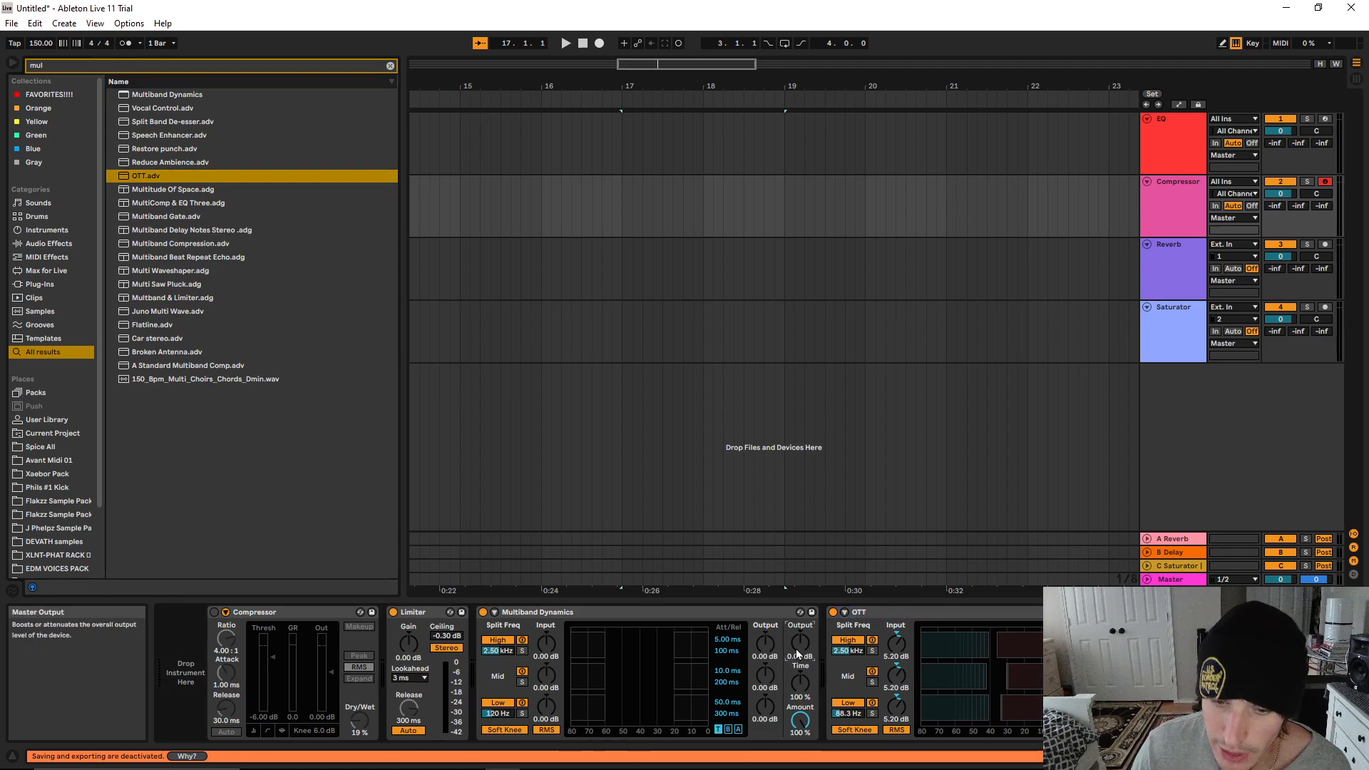
left_click(546, 643)
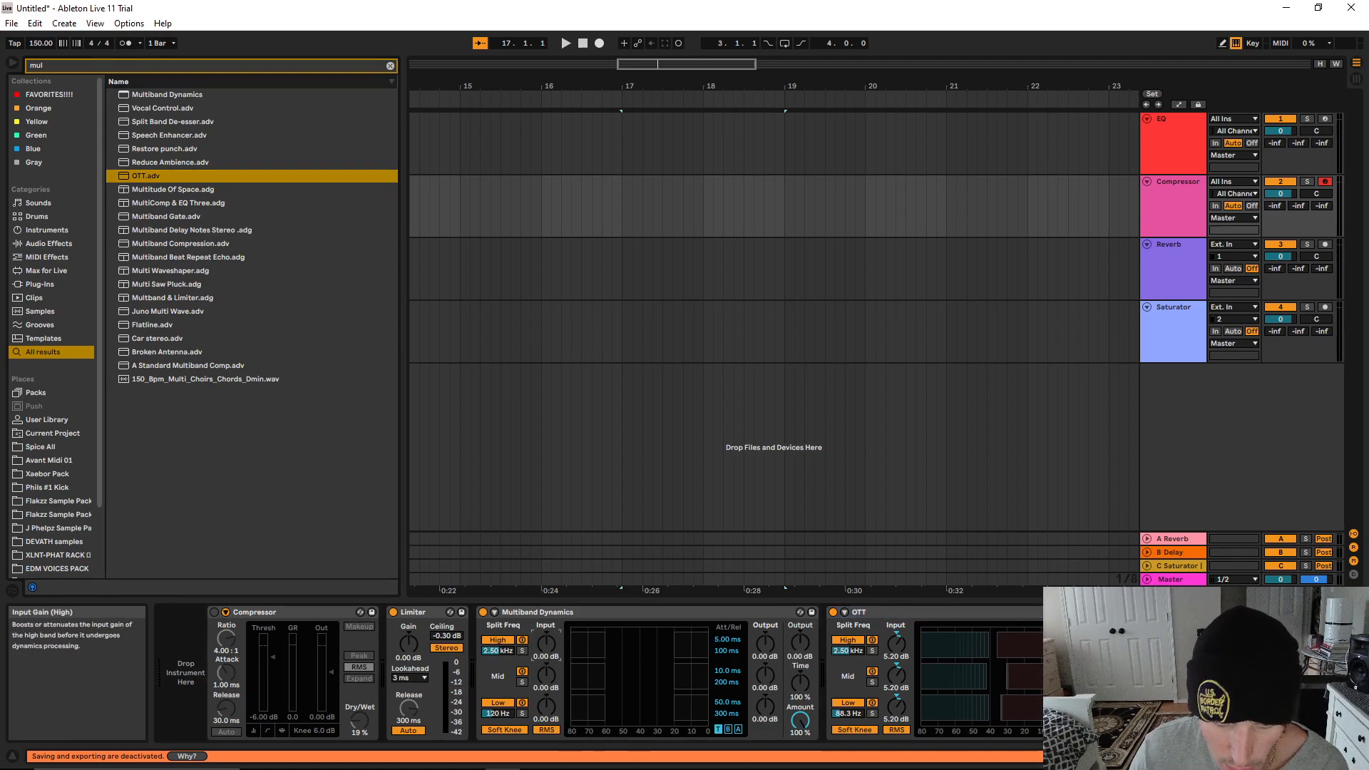
left_click(766, 648)
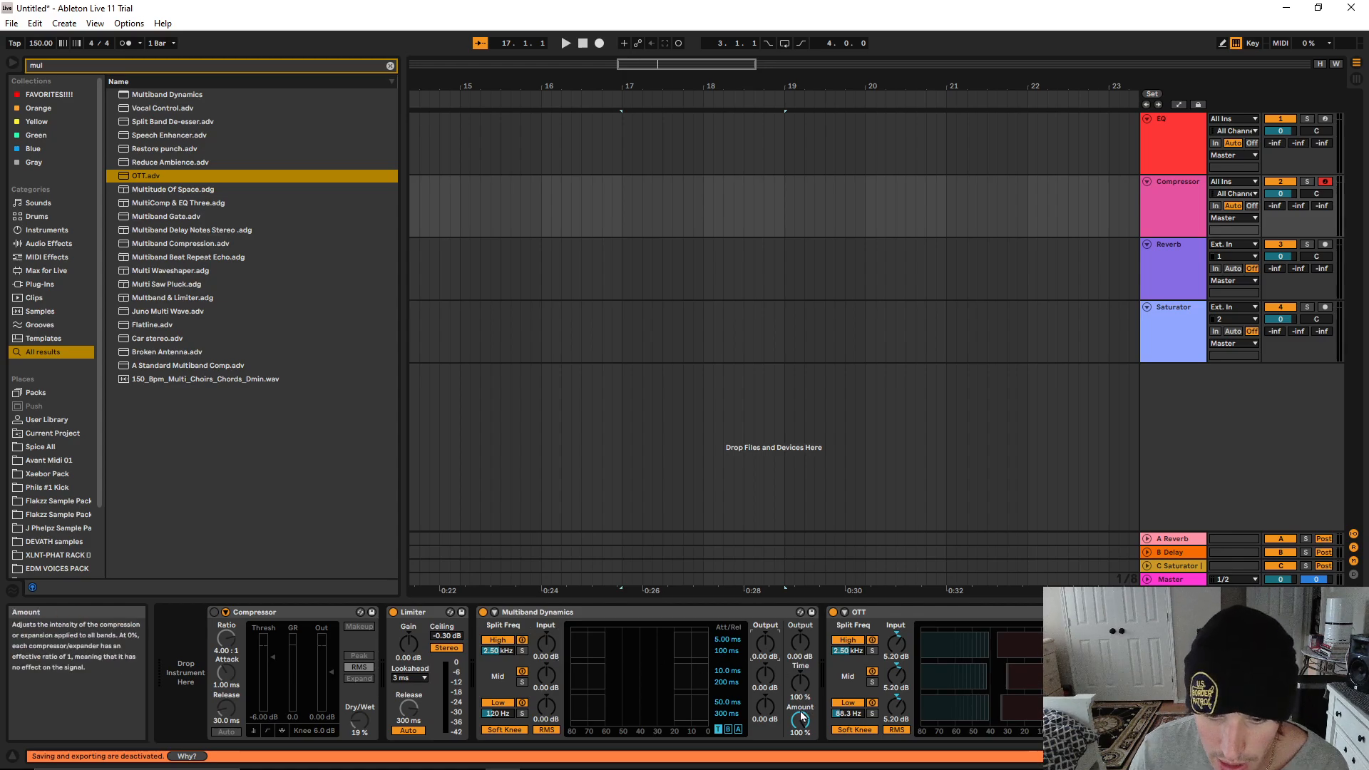
left_click_drag(799, 682, 800, 641)
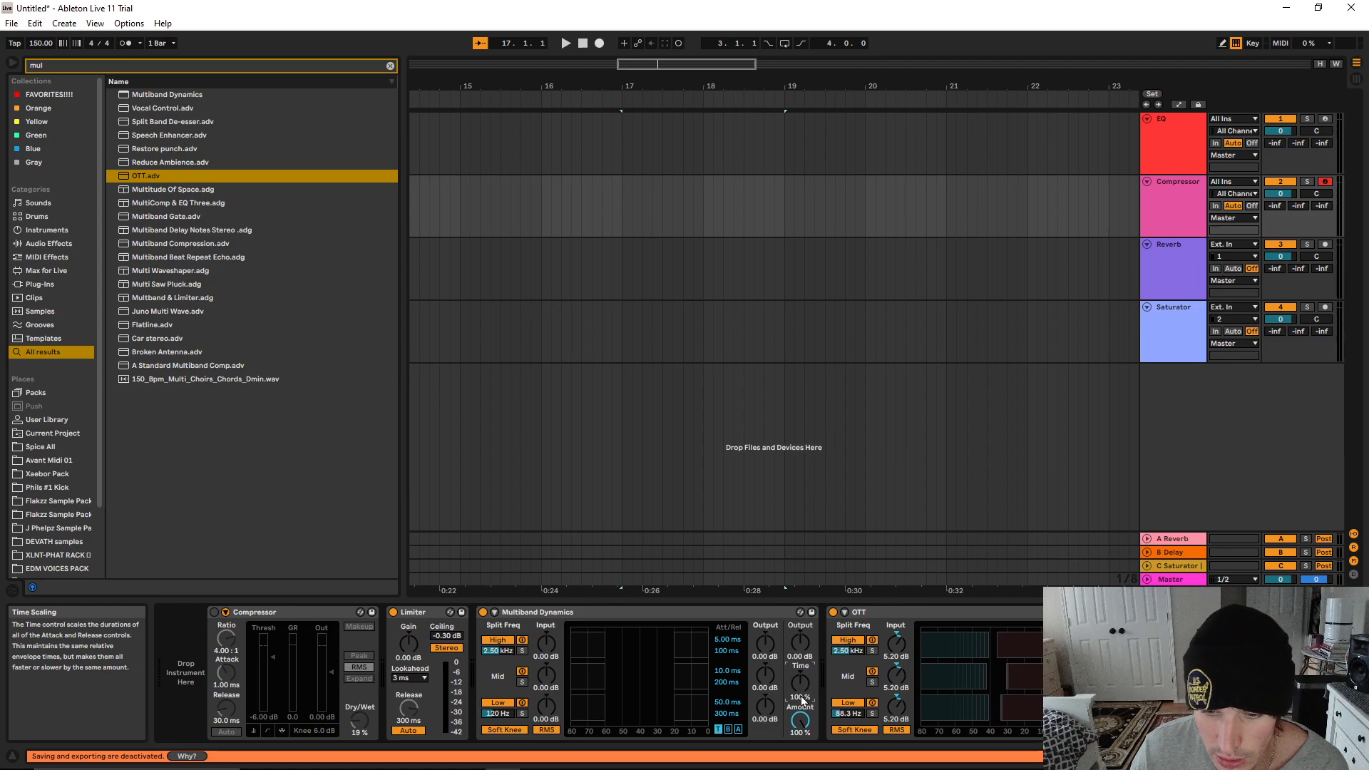
mouse_move(800, 720)
left_mouse_down()
mouse_move(800, 742)
mouse_move(799, 724)
left_mouse_up()
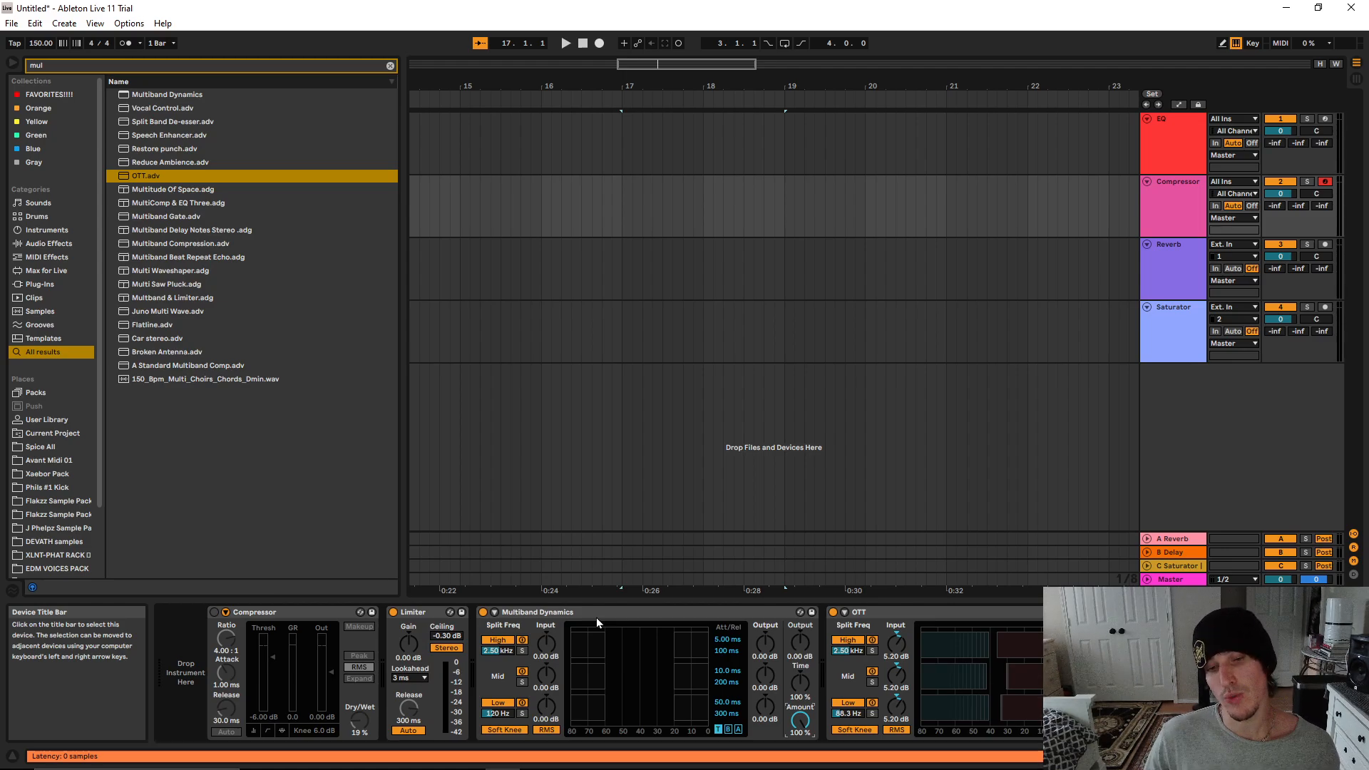
Delete the Limiter and Multiband Dynamics devices, keeping the OTT preset after the Compressor
left_click(415, 613)
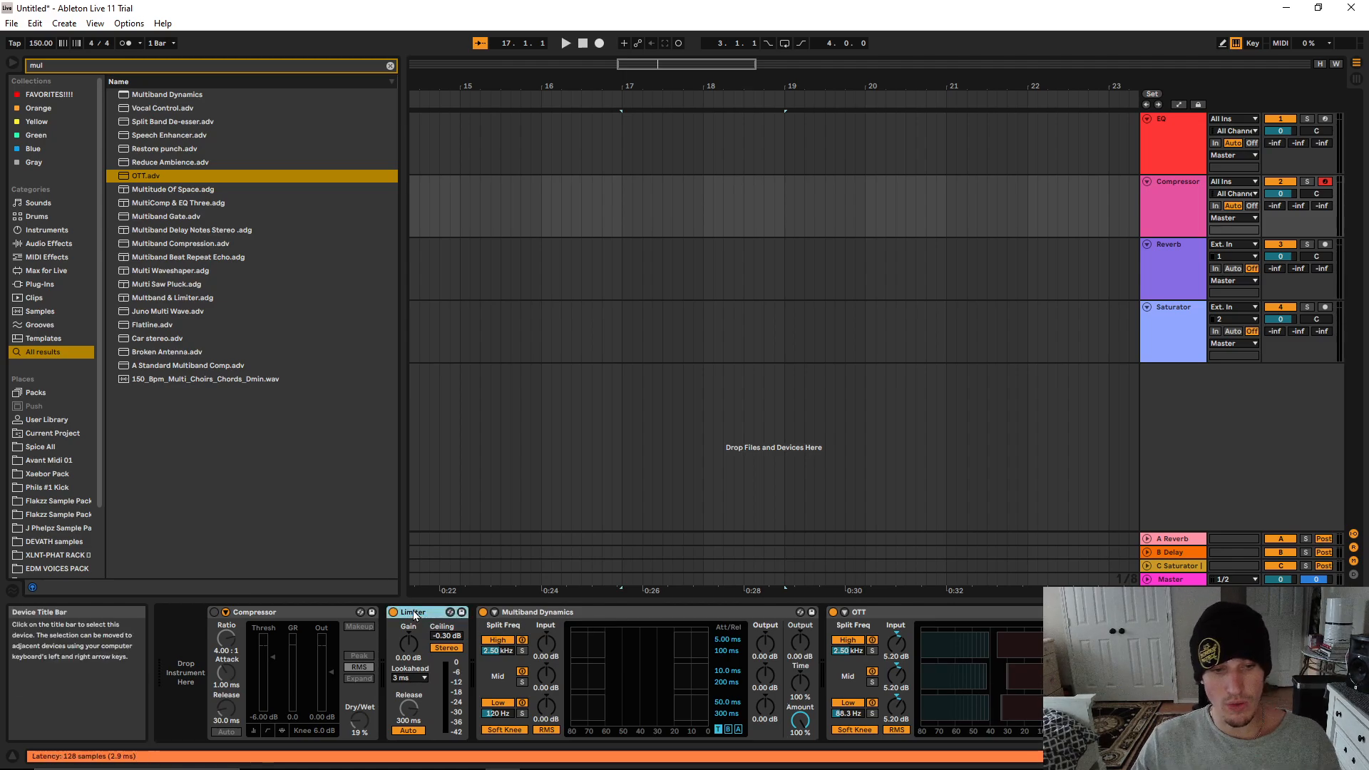
key("Delete")
key("Delete")
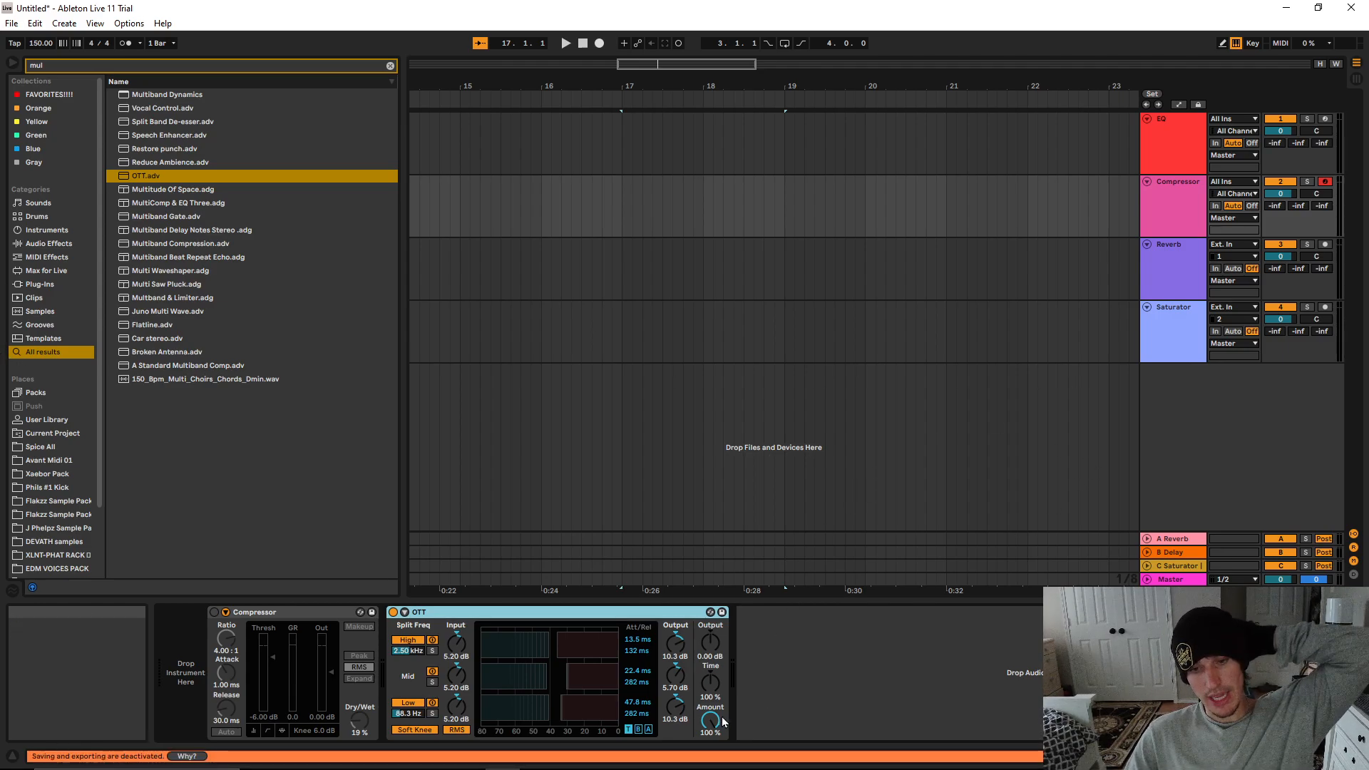
Set the OTT device's time scaling to 1000% and lower its amount to 19%
left_click_drag(710, 720, 710, 726)
left_click_drag(713, 722, 713, 732)
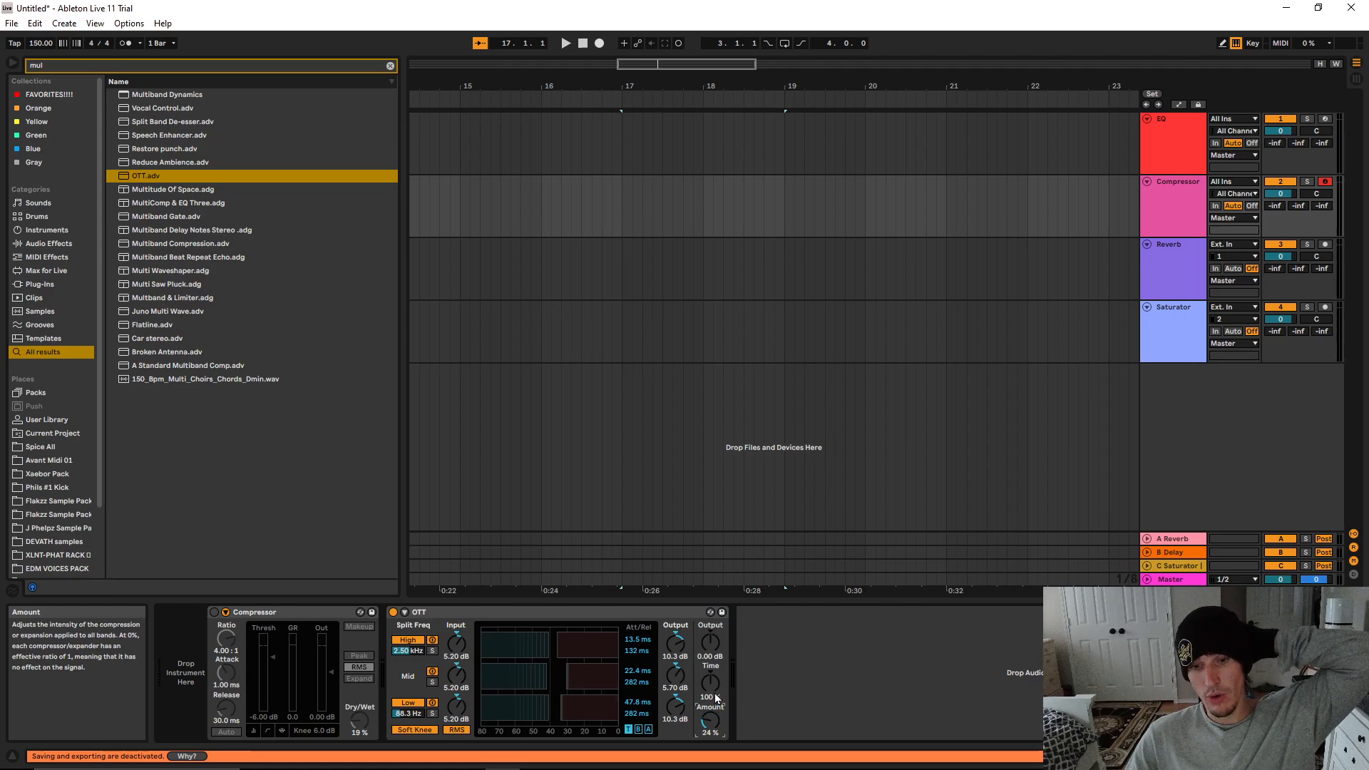
left_click_drag(715, 682, 715, 605)
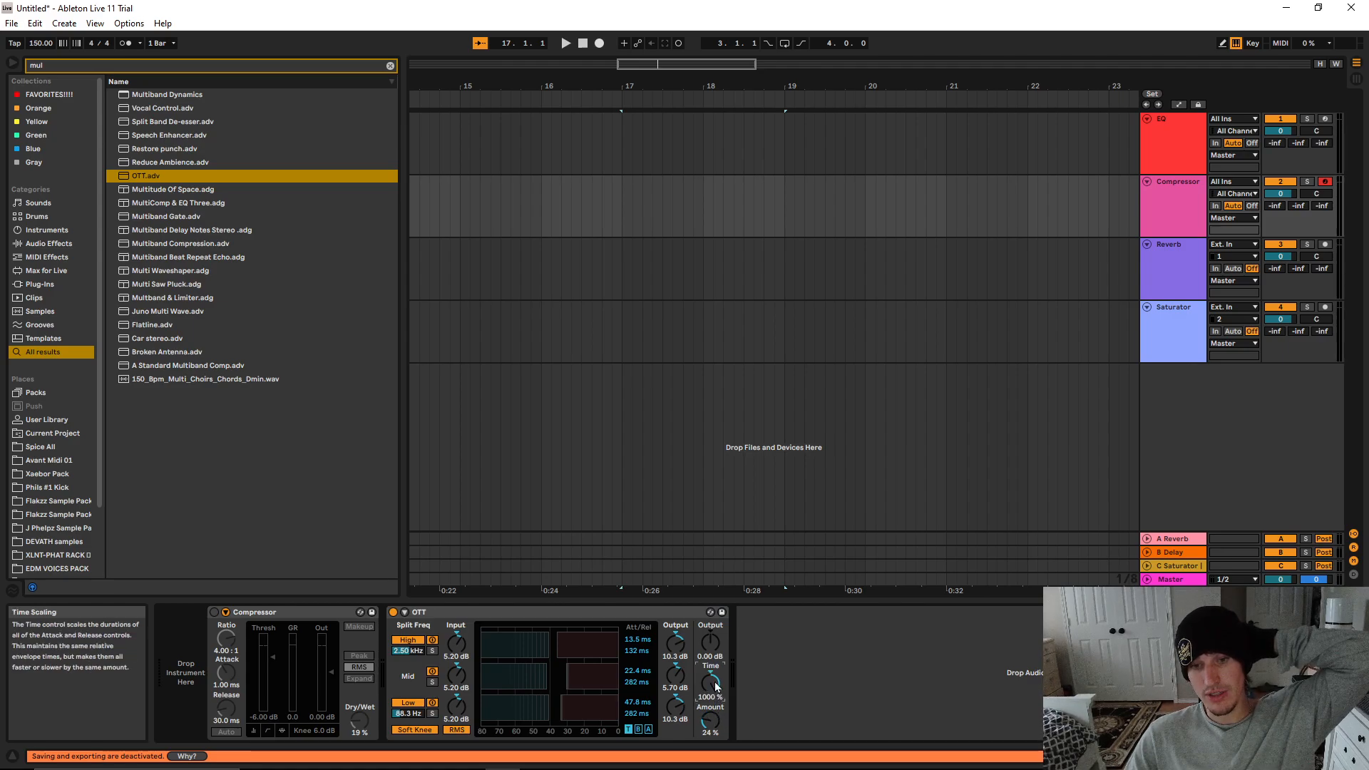
left_click(713, 724)
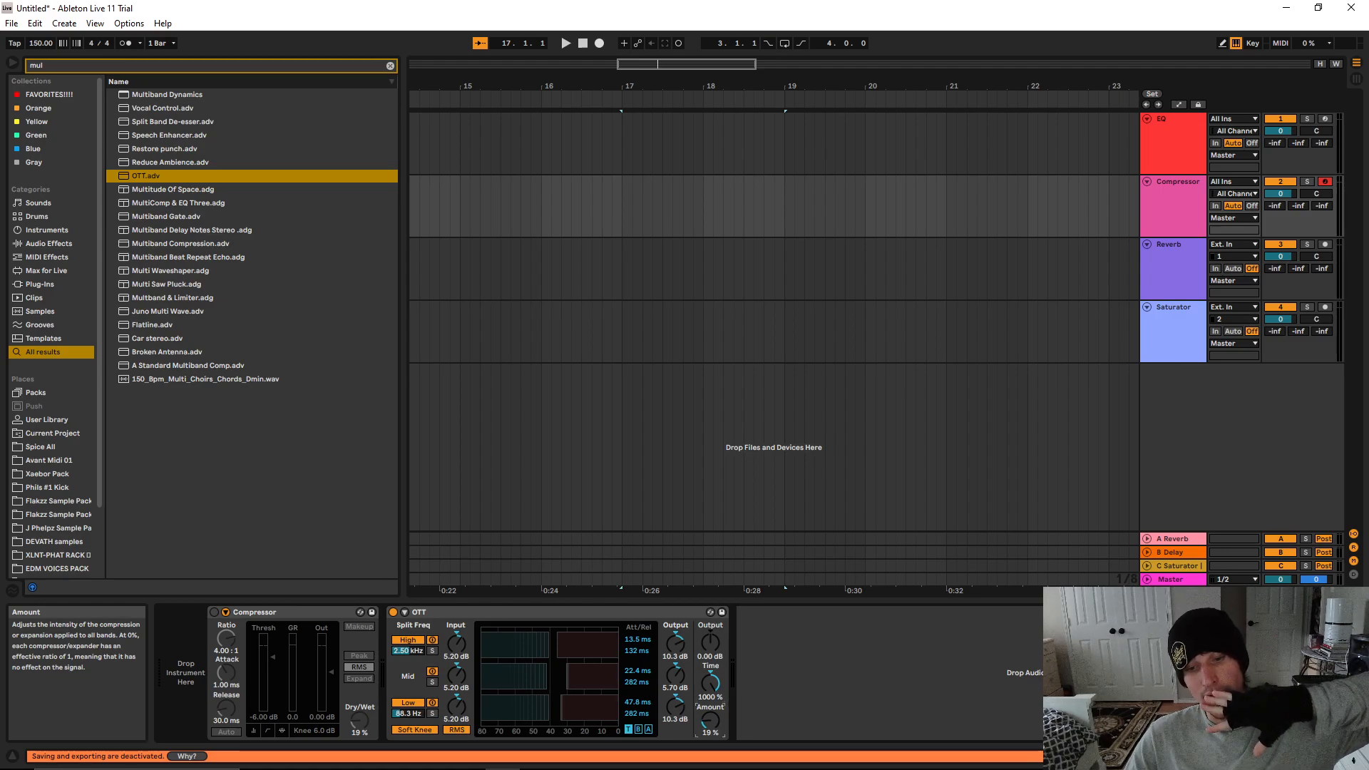
Raise the OTT device's amount to 100%, and delete the OTT device from the Compressor track
left_click_drag(713, 723, 717, 682)
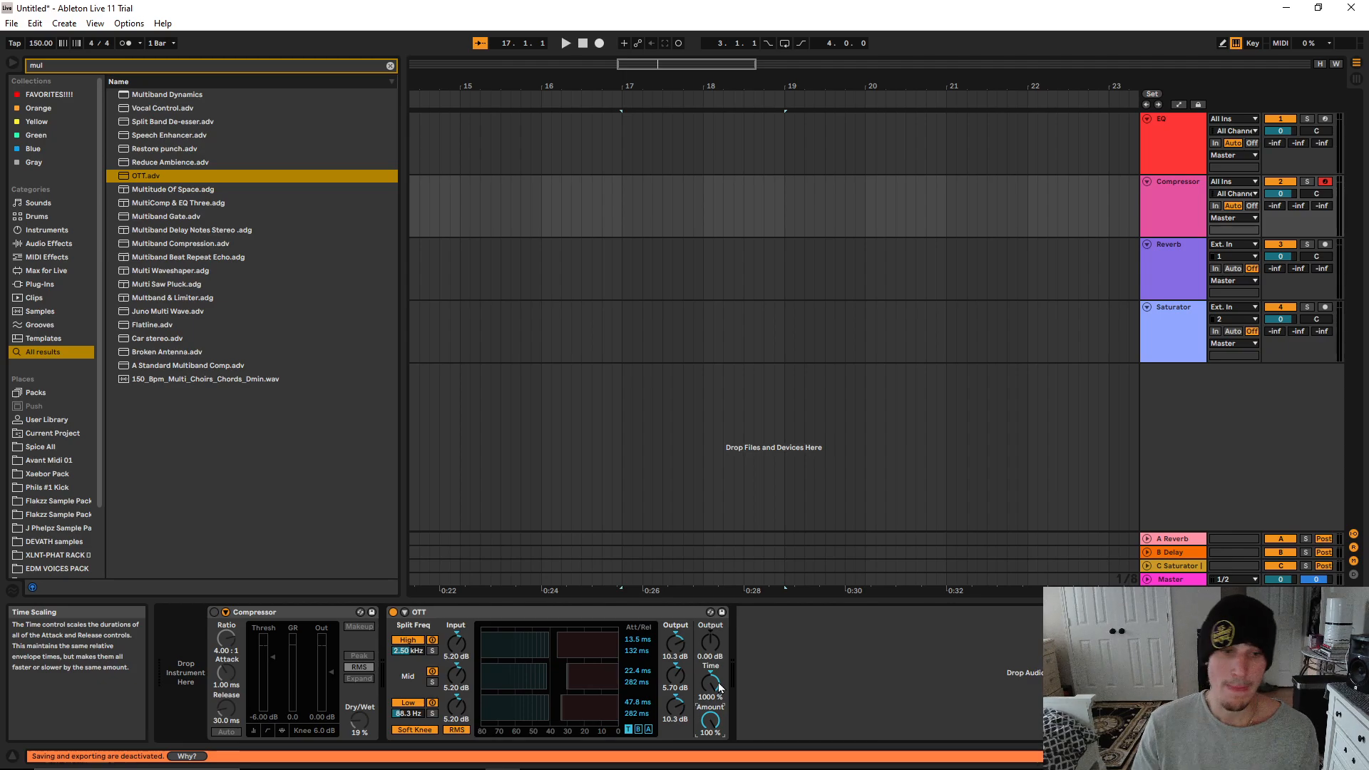
left_click(510, 613)
key("Delete")
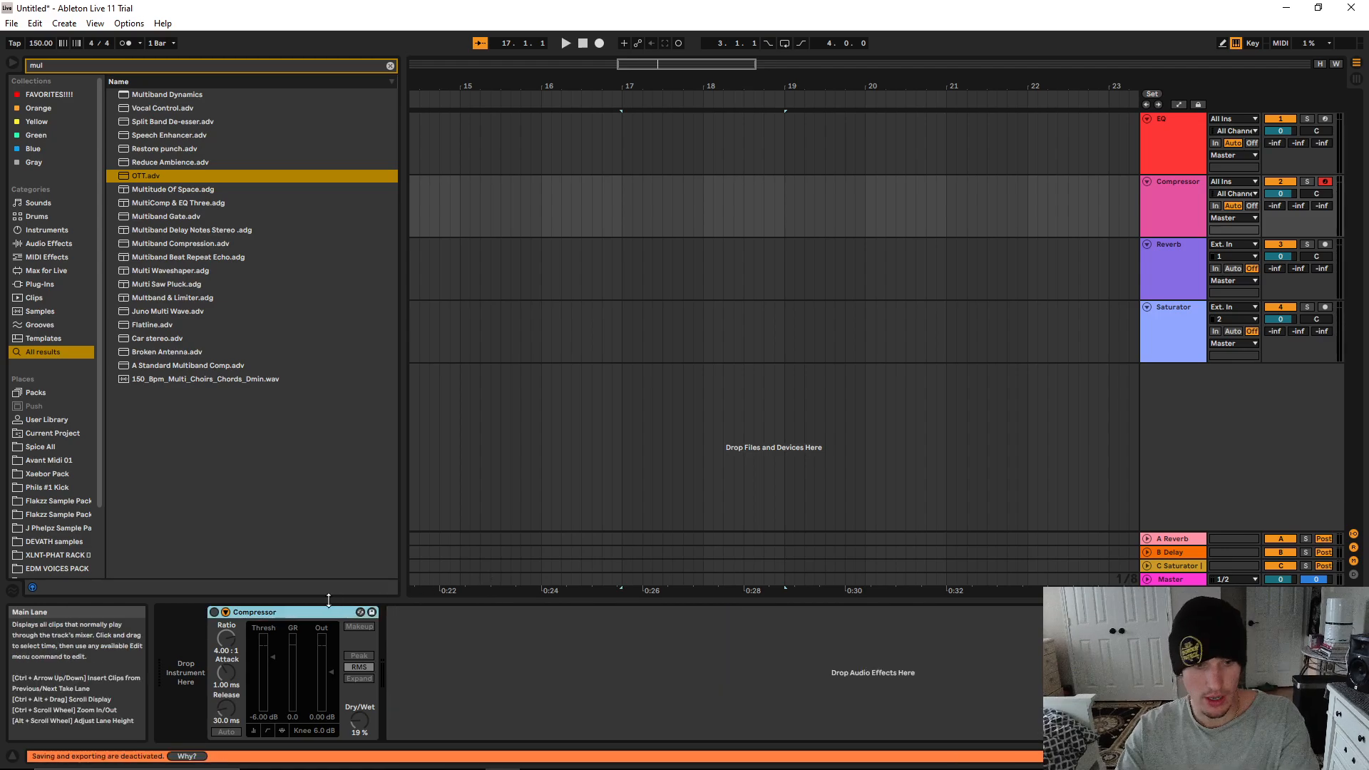
Look over the Reverb track's device and the existing A Reverb and B Delay return tracks in Session View
left_click(1171, 269)
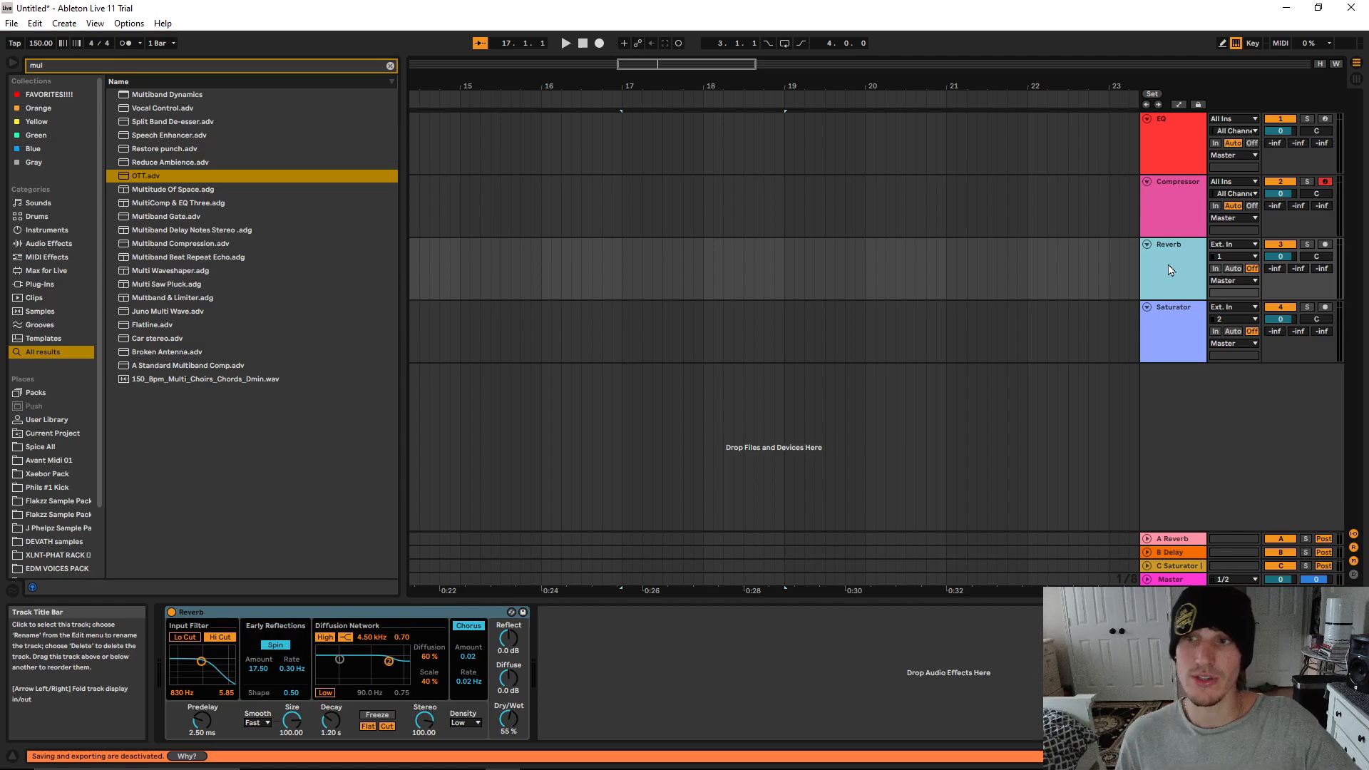
left_click(1357, 79)
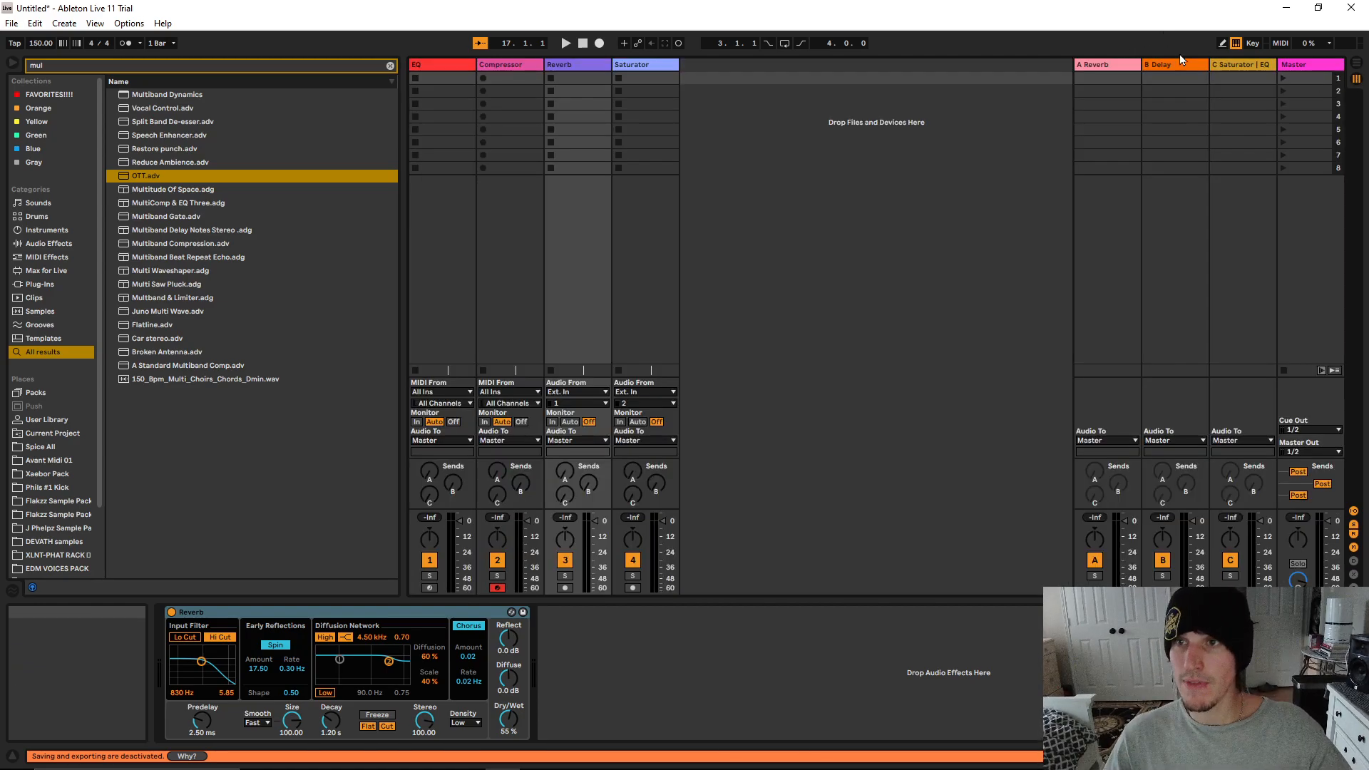
left_click(1102, 64)
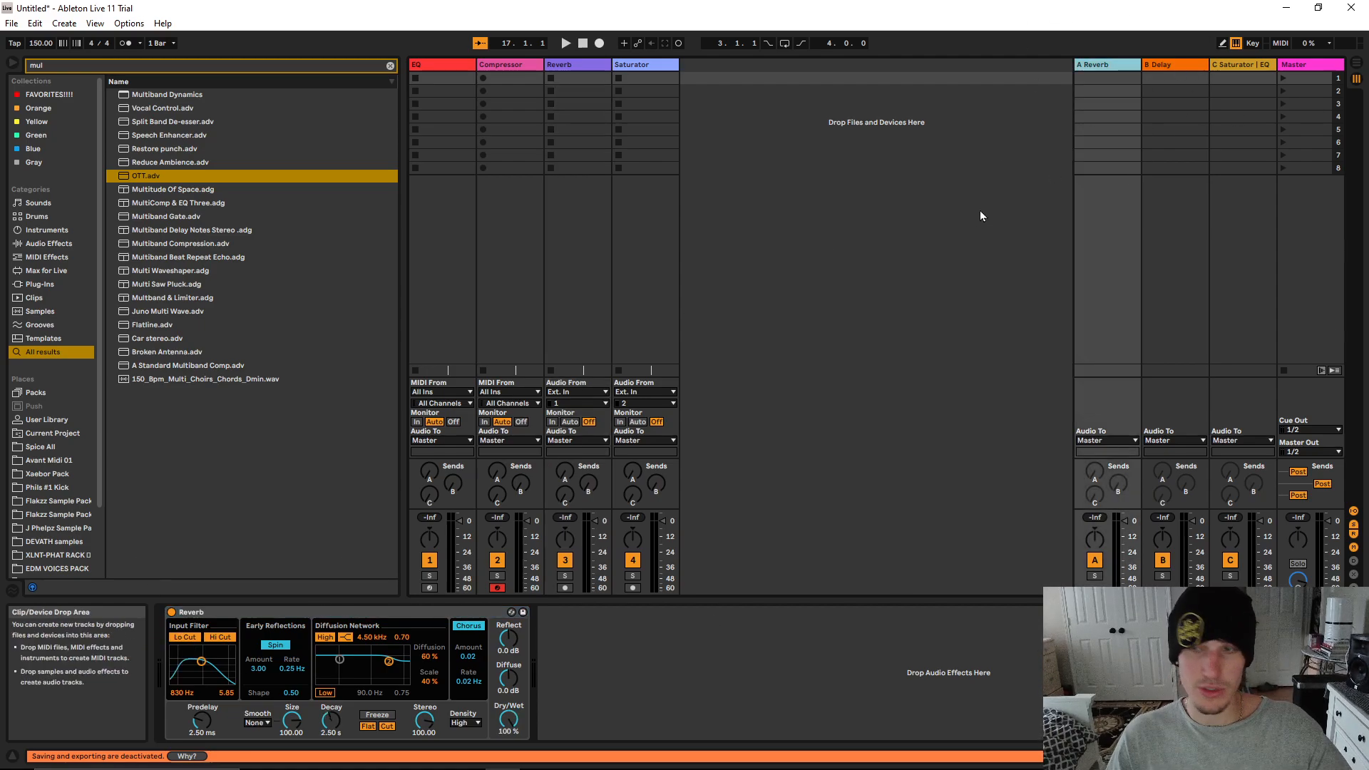
left_click(1185, 70)
left_click(1085, 70)
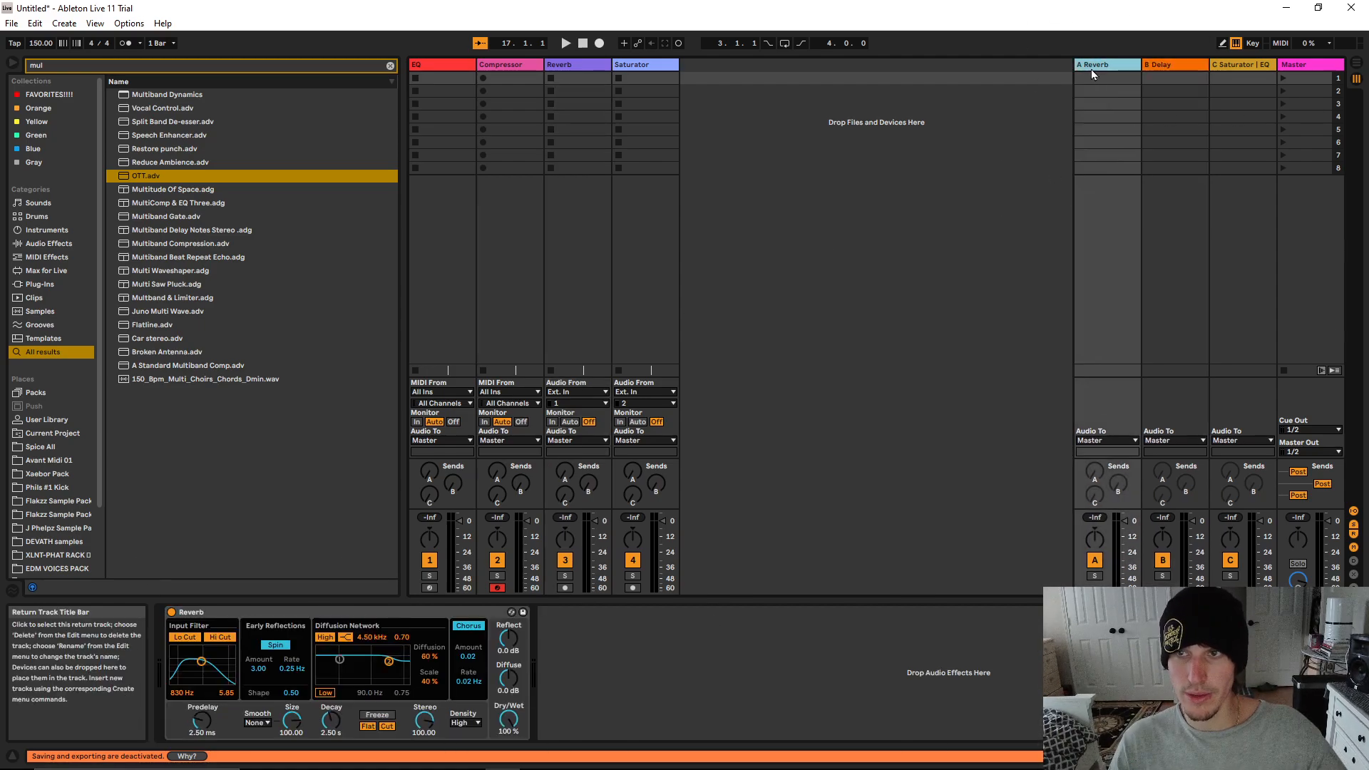
Insert a return track after B Delay and load the Reverb audio effect onto it
right_click(1173, 61)
left_click(1218, 134)
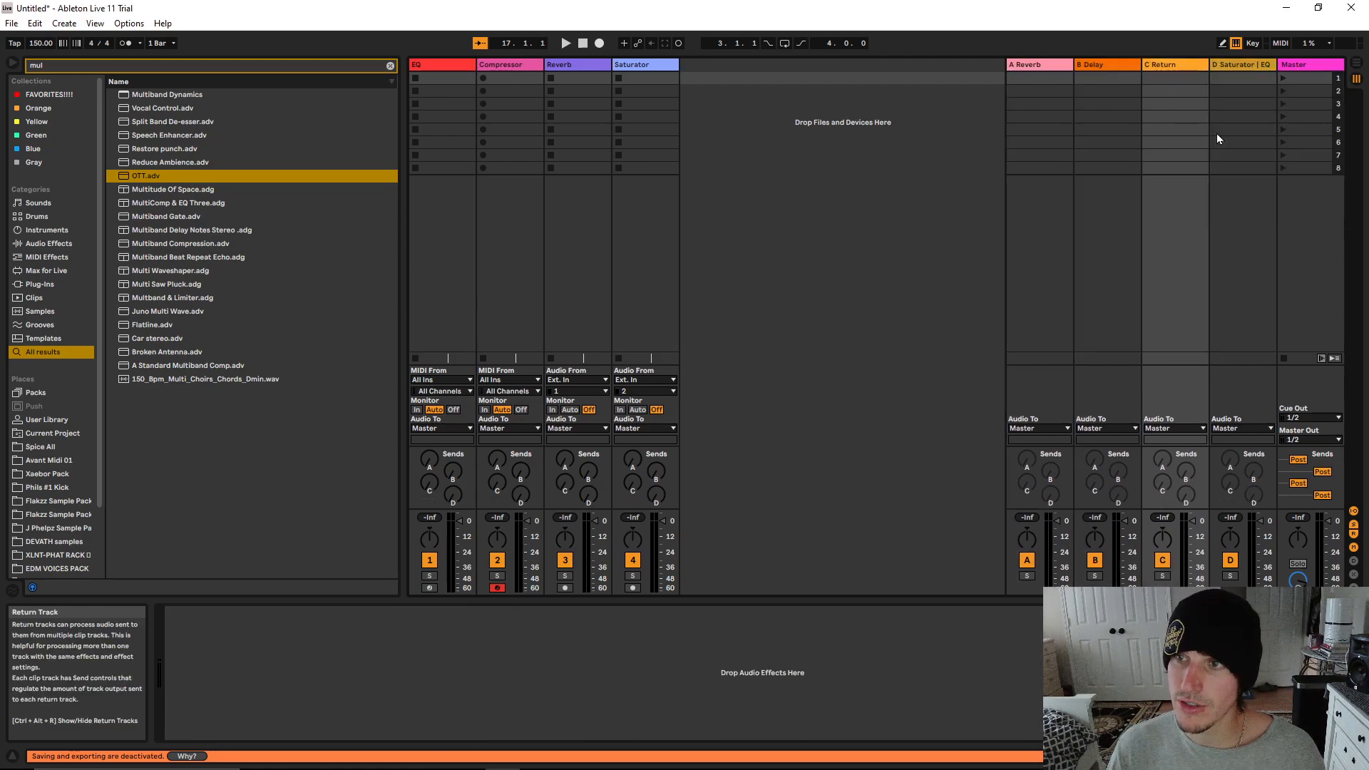
left_click(388, 67)
type("reve")
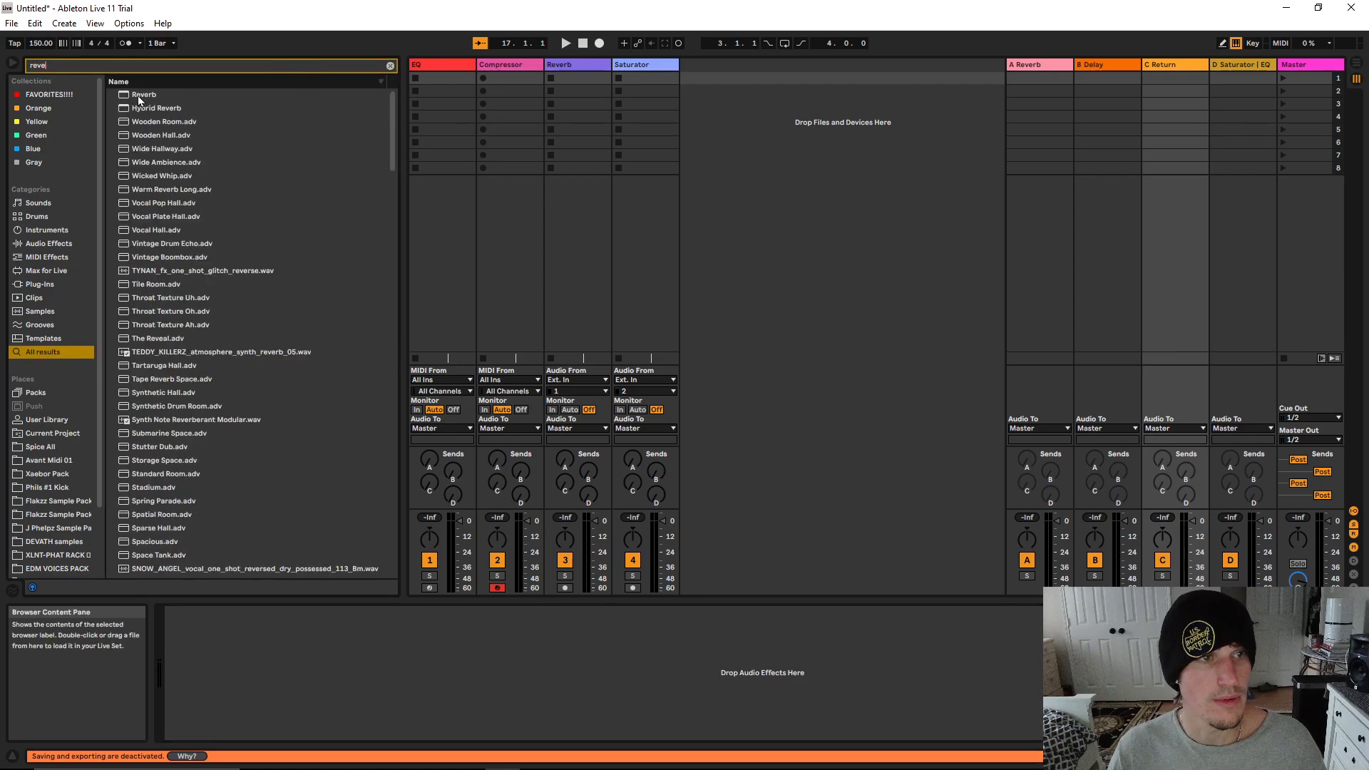
type("r")
left_click_drag(139, 97, 499, 674)
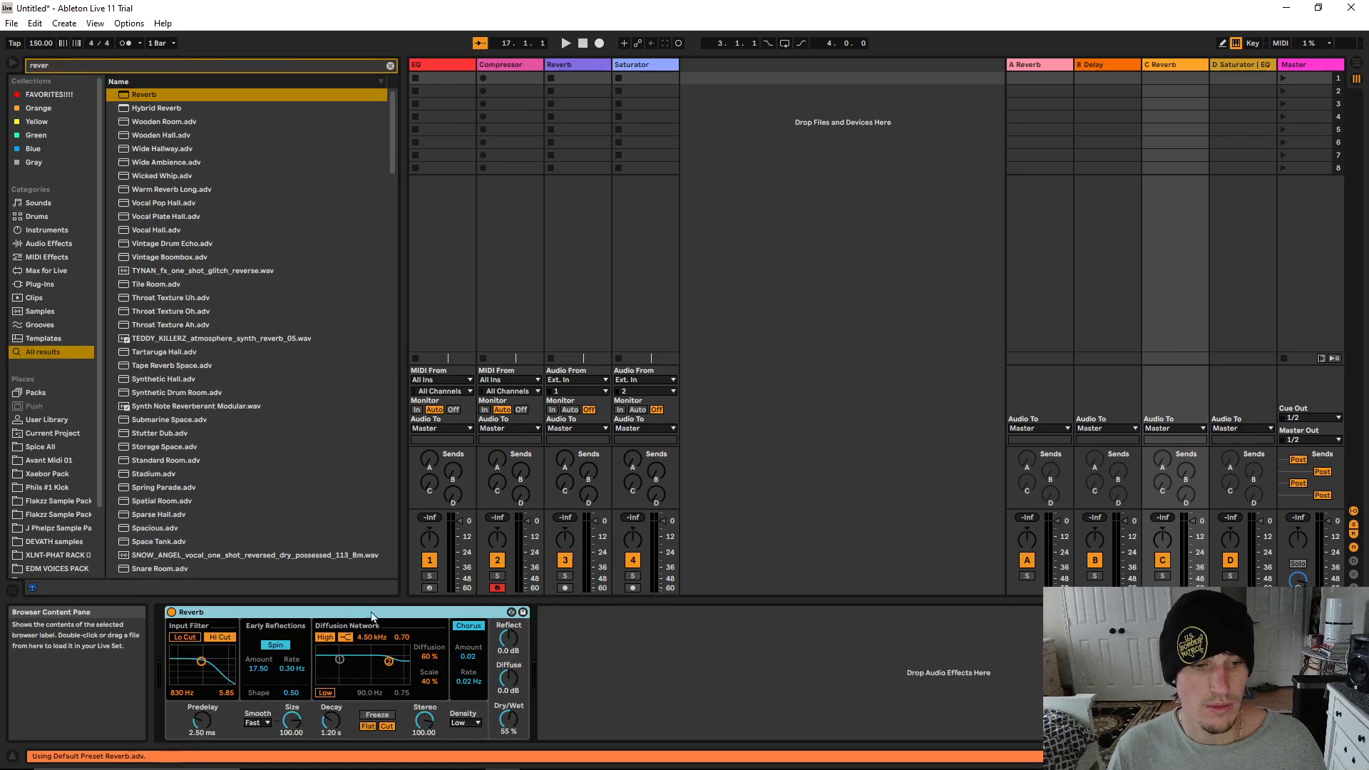
left_click(1190, 65)
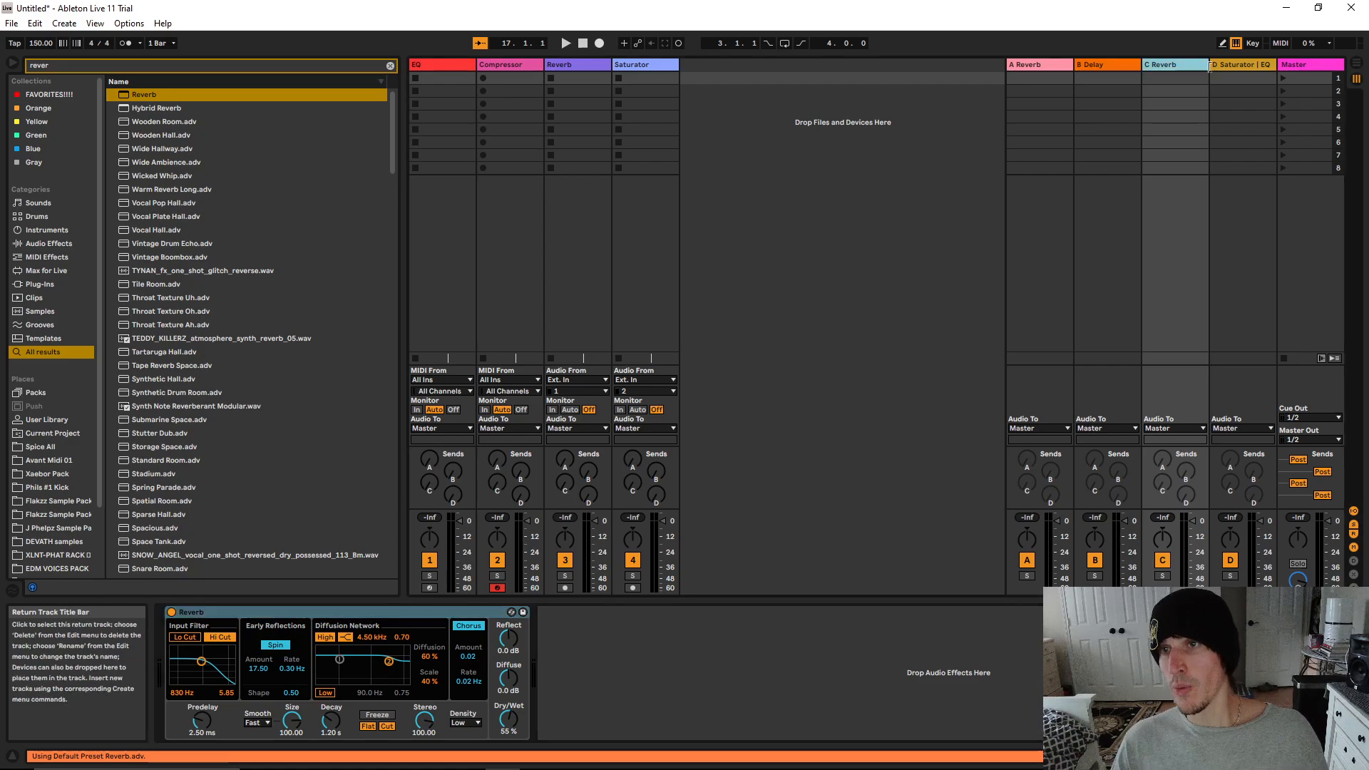
Raise the Reverb track's send to the C Reverb return to 0 dB in Arrangement View
left_click(1355, 64)
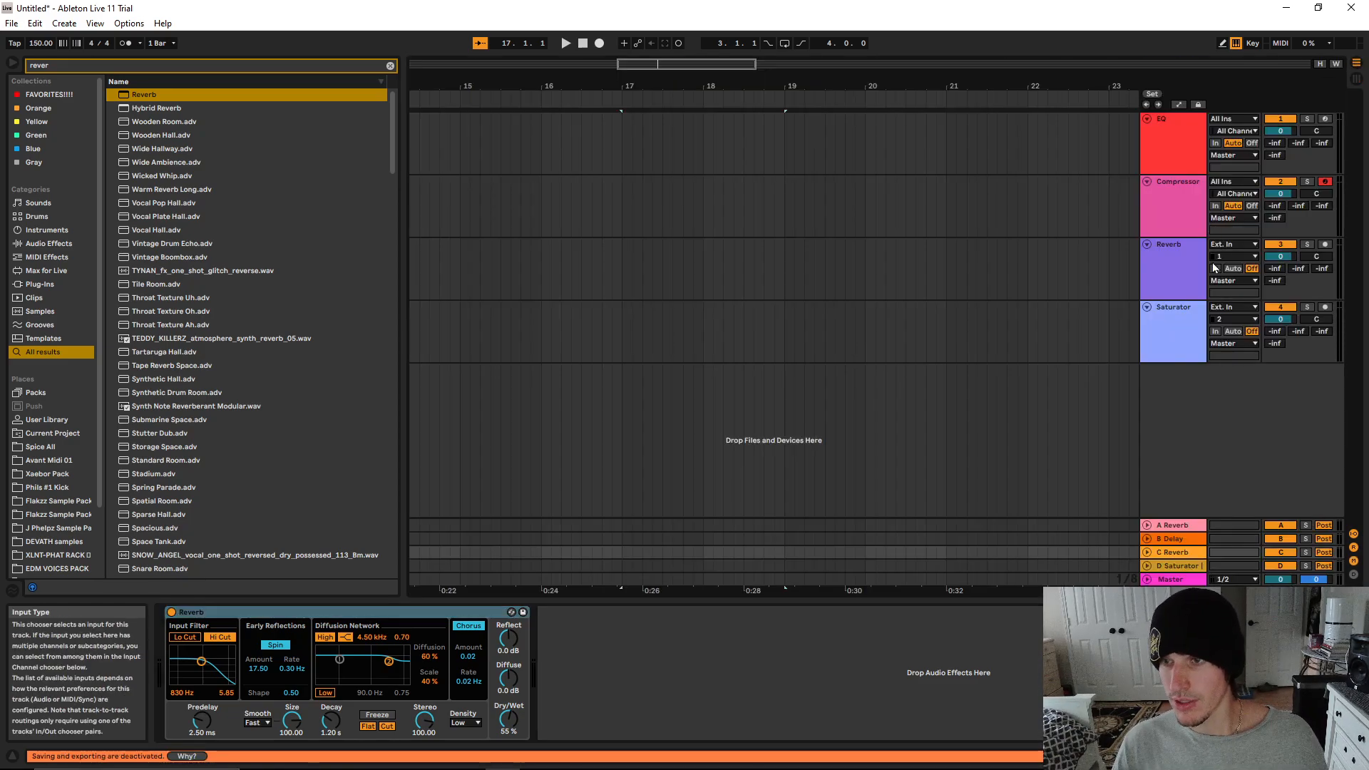
left_click(1169, 278)
left_click(1356, 79)
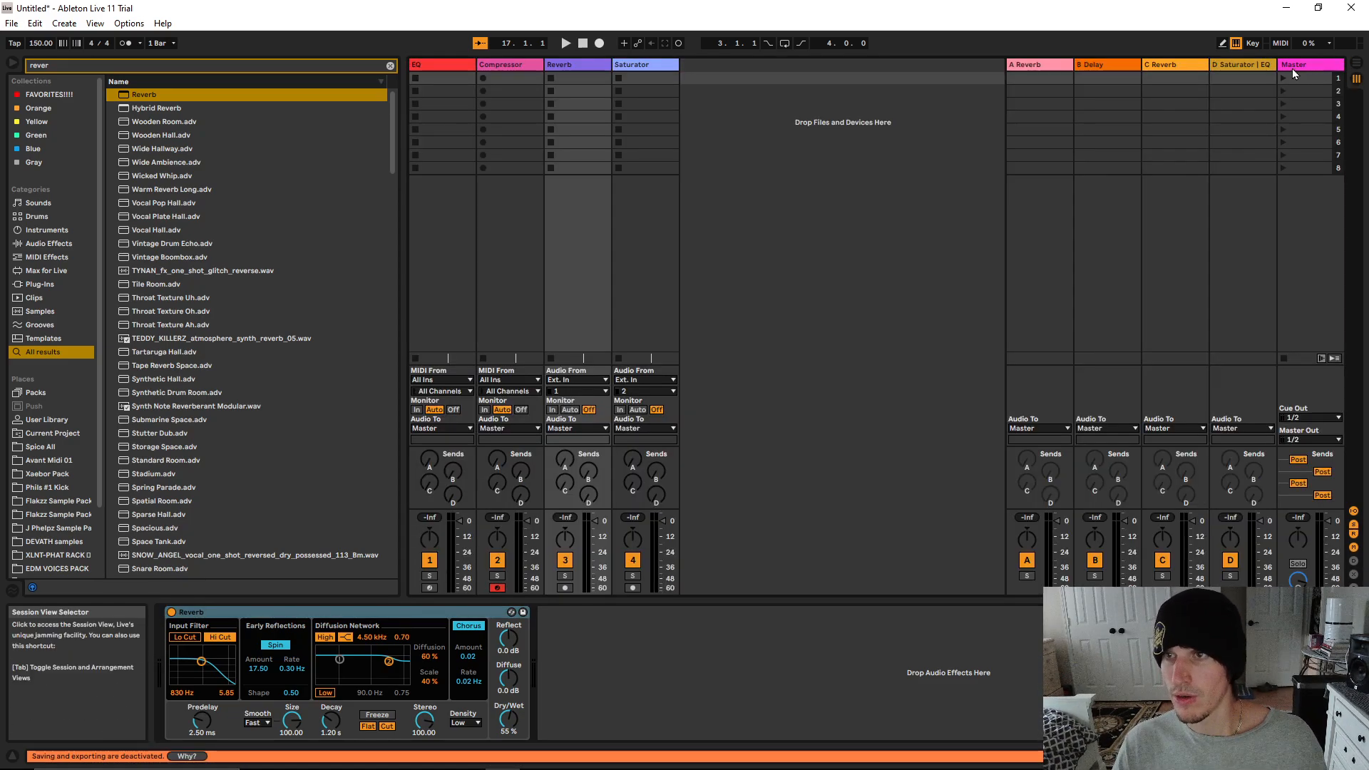
left_click(1355, 63)
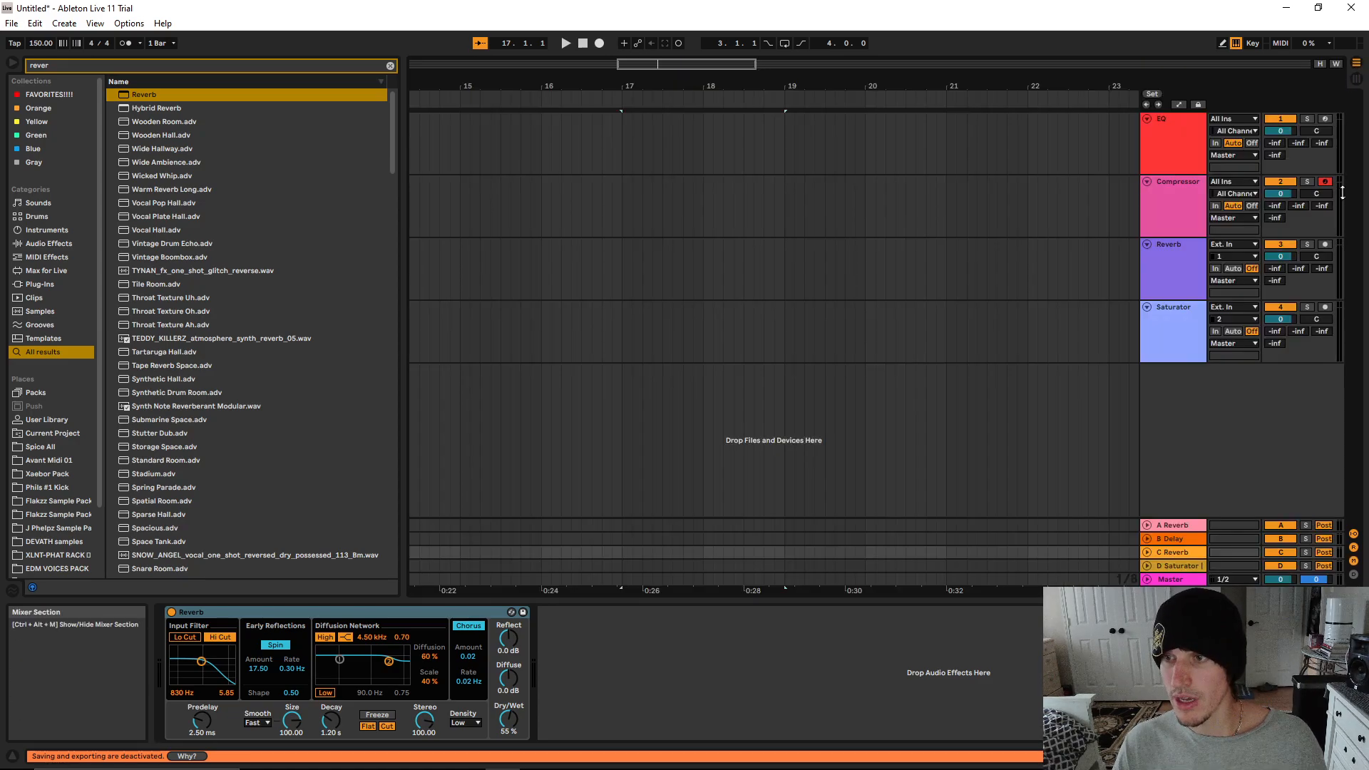
left_click(1274, 269)
left_click(1299, 269)
left_click(1318, 269)
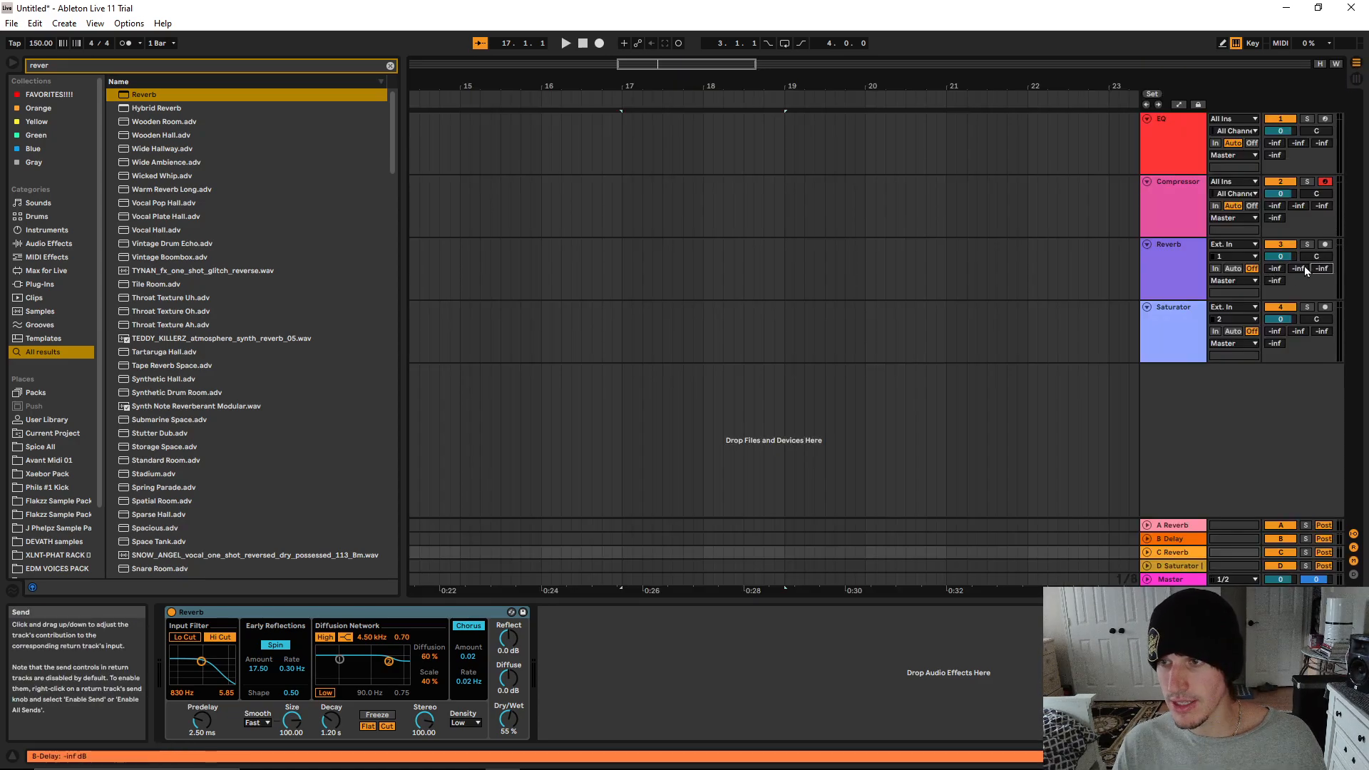
left_click(1277, 280)
left_click(1274, 269)
left_click(1296, 269)
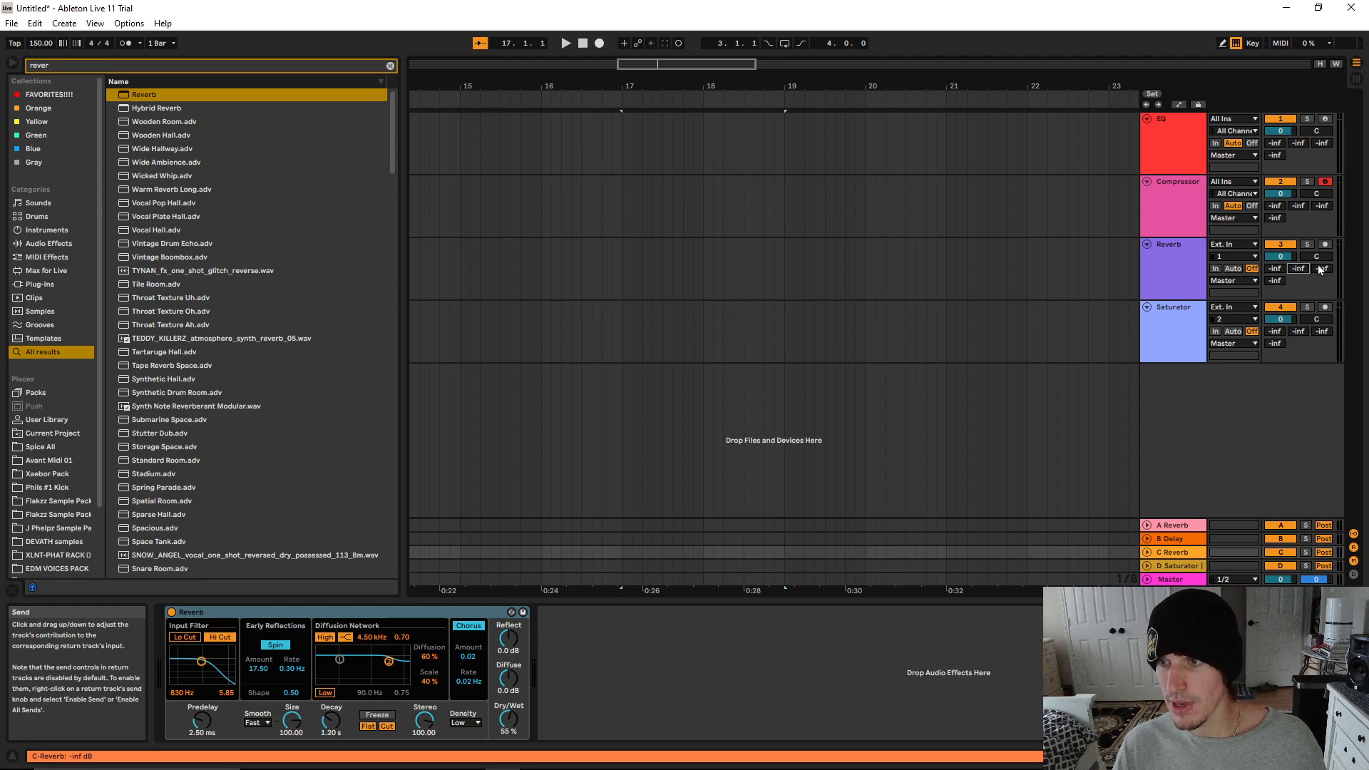
left_click(1320, 269)
left_click_drag(1321, 268, 1325, 217)
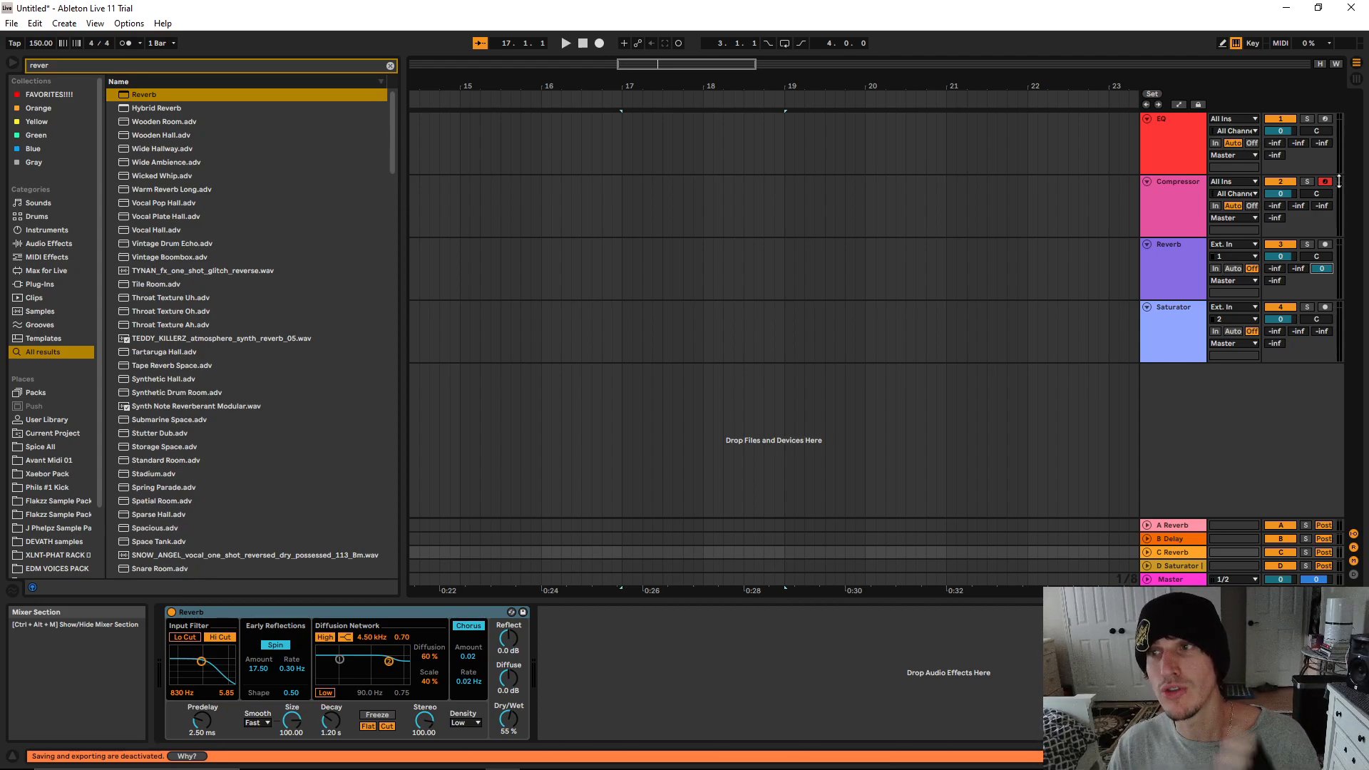
Compare the devices on the D Saturator and C Reverb returns, and check the Reverb track's send in both views
left_click(1356, 80)
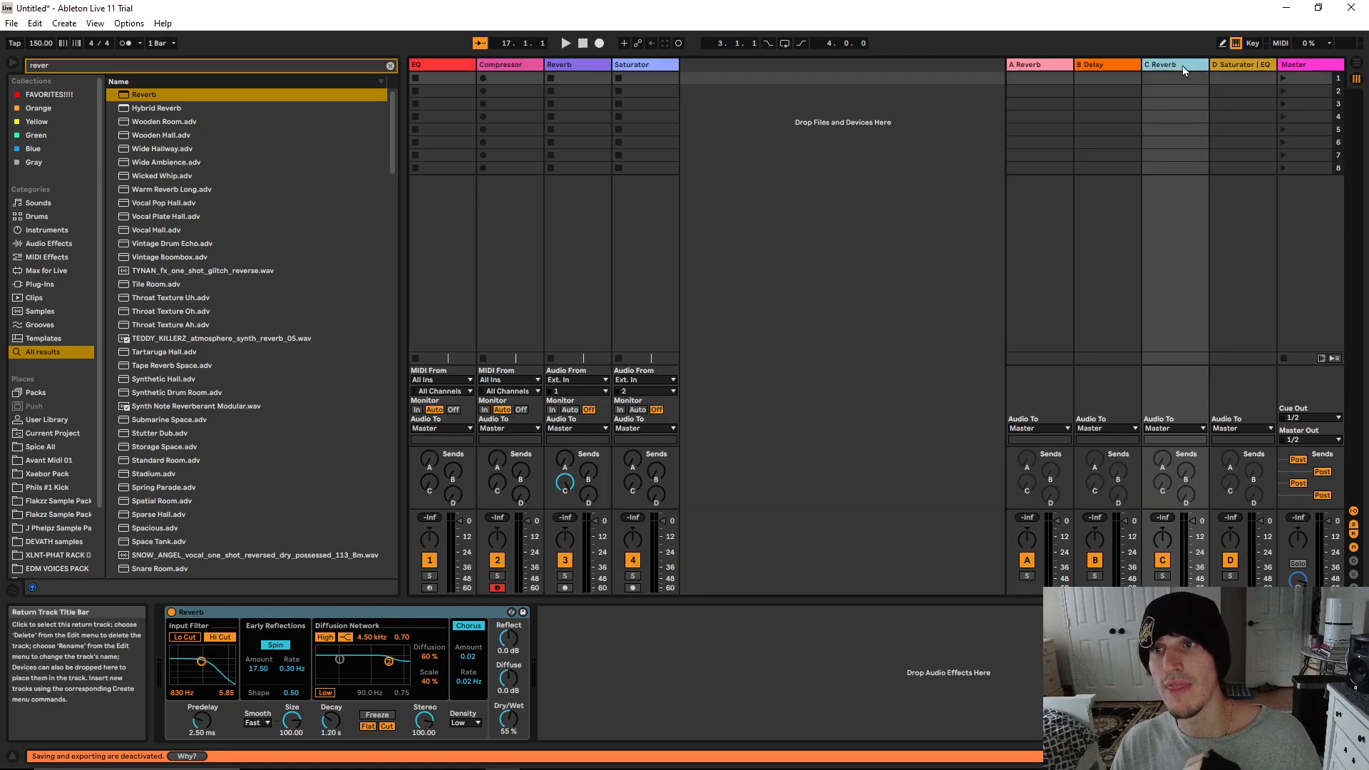
left_click(1217, 65)
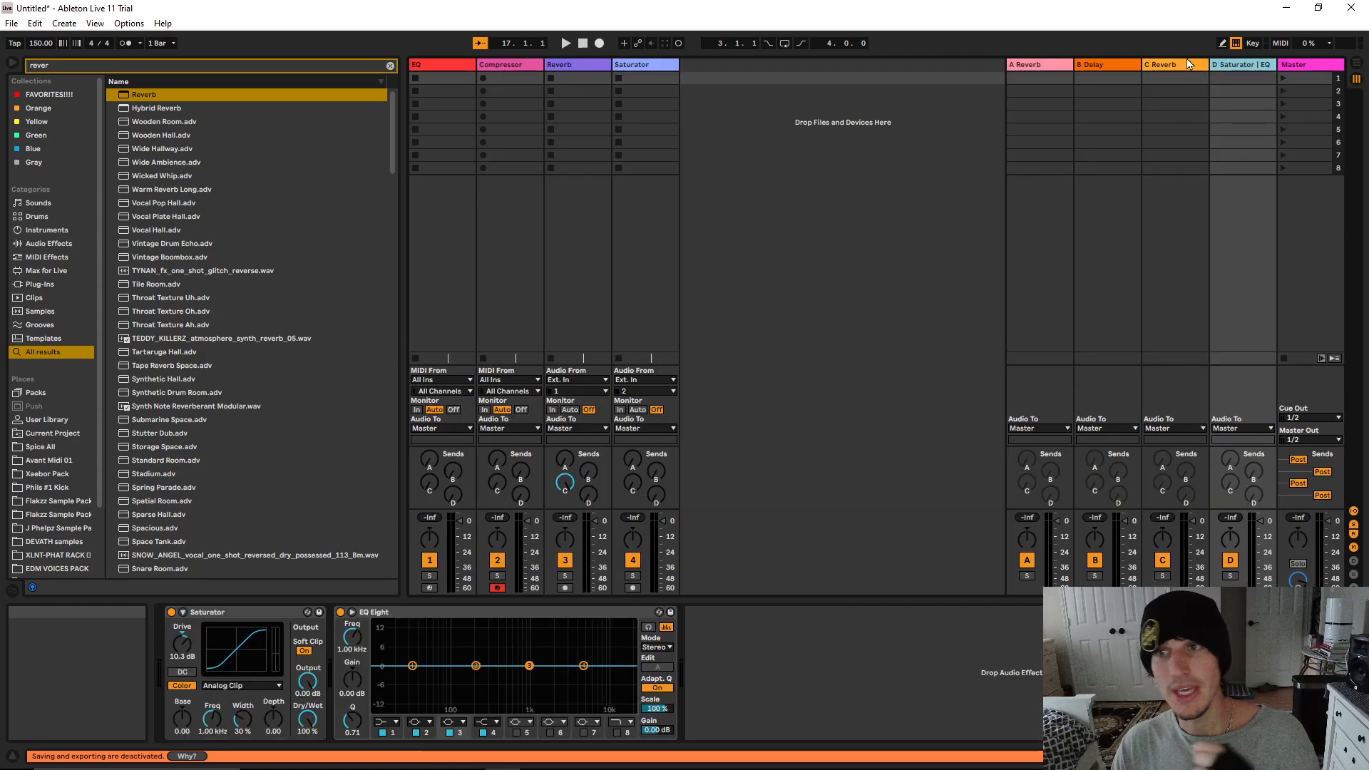
left_click(1183, 66)
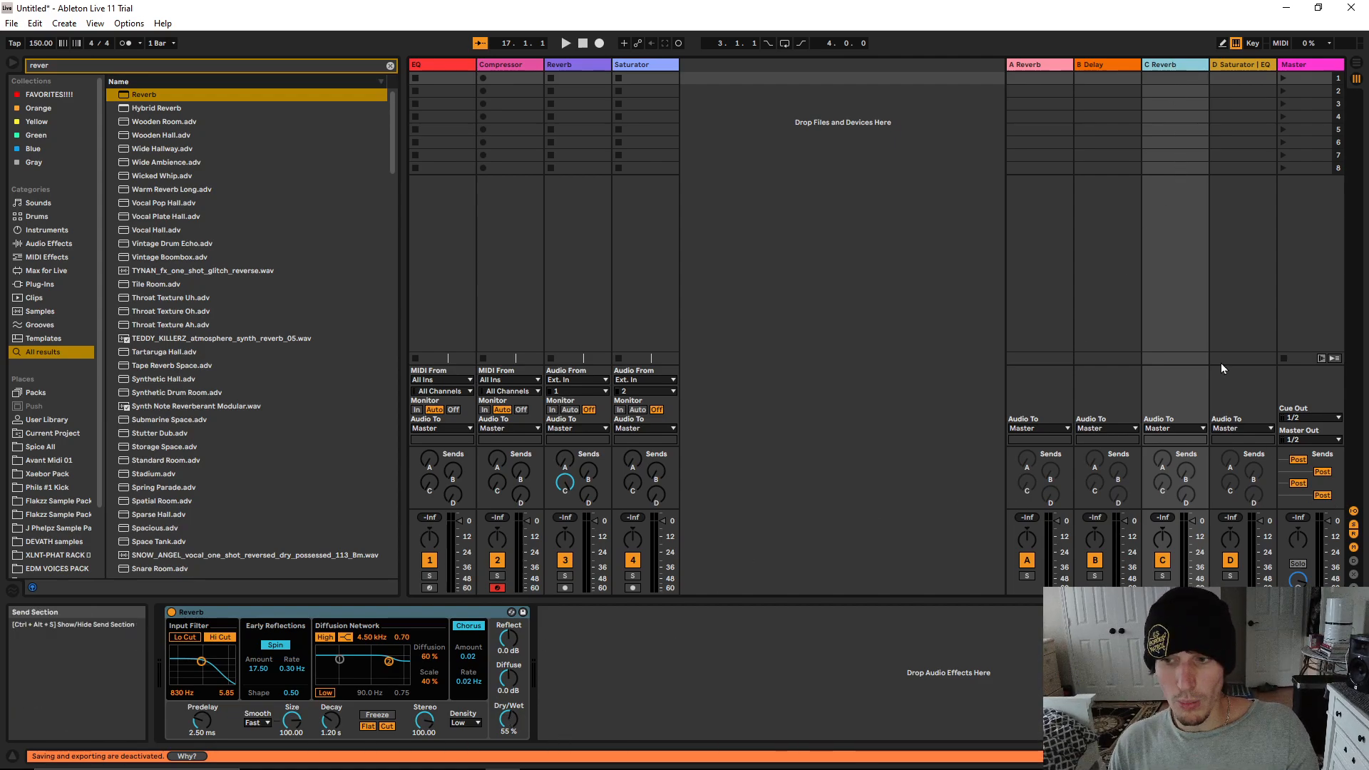
left_click(1359, 72)
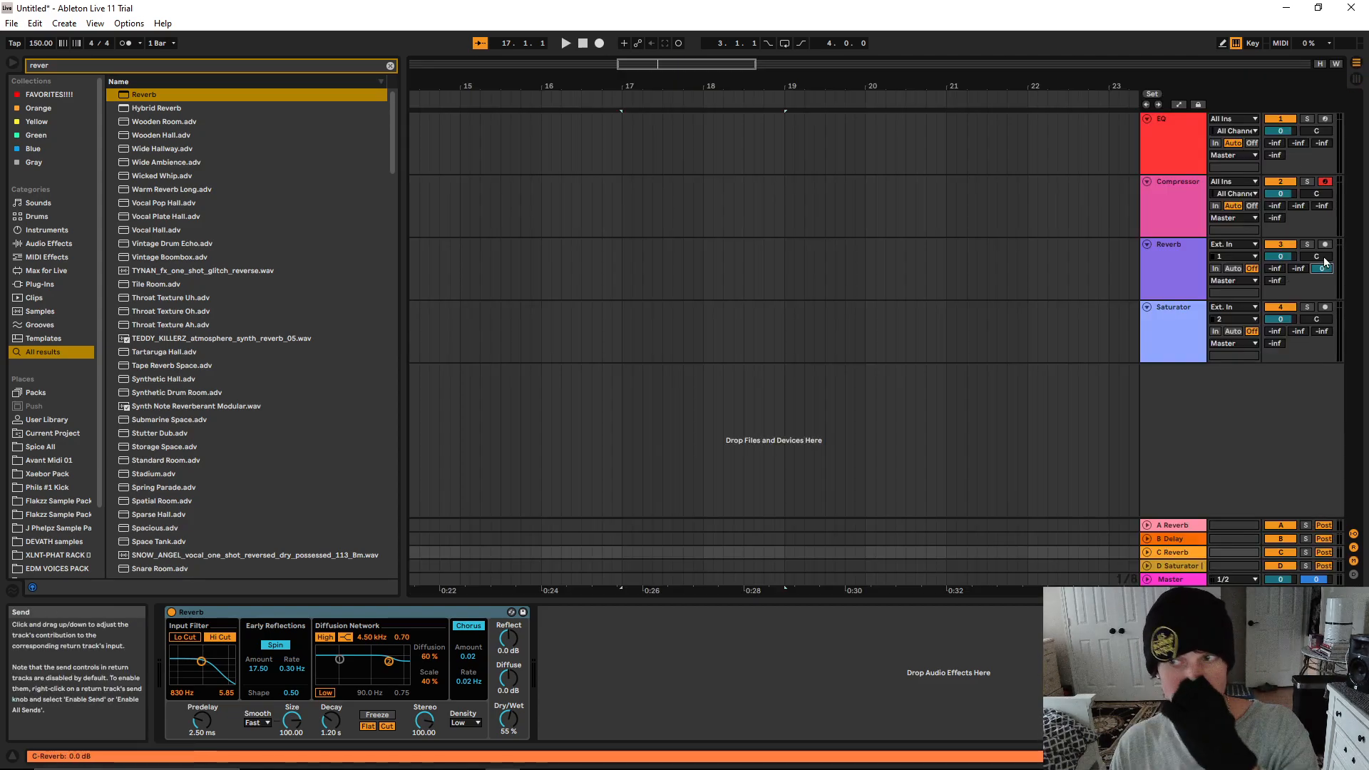
left_click(1356, 79)
left_click(1356, 64)
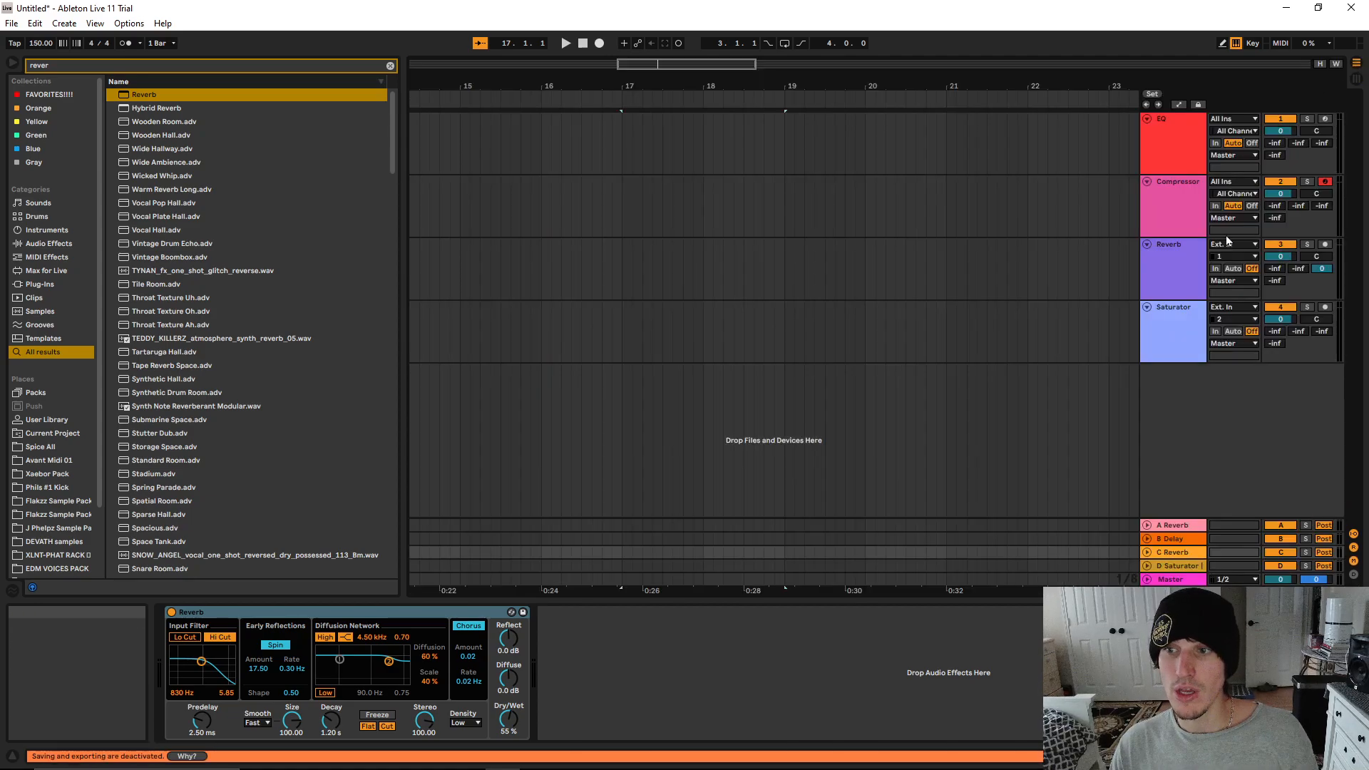
Delete the Reverb device from the Reverb track, and show the device chain of the C Reverb return
left_click(224, 621)
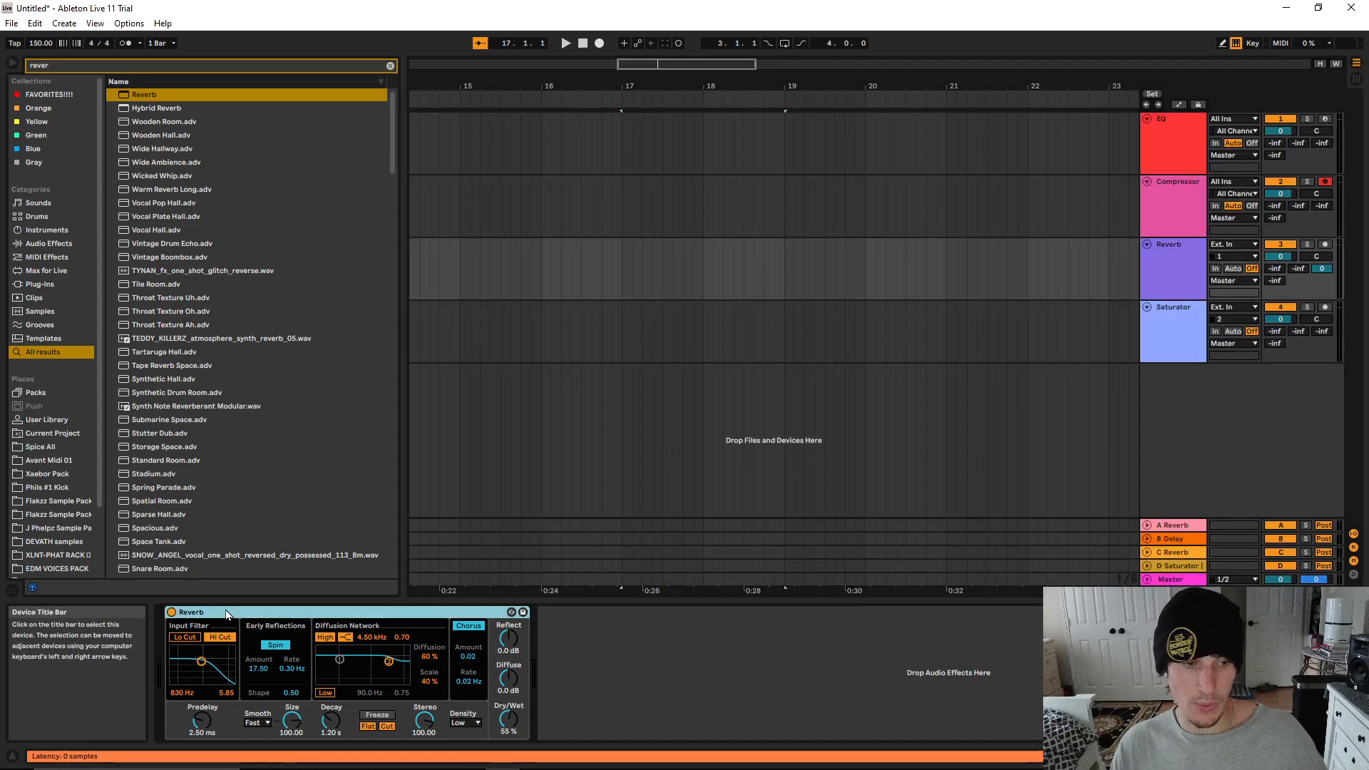
key("Delete")
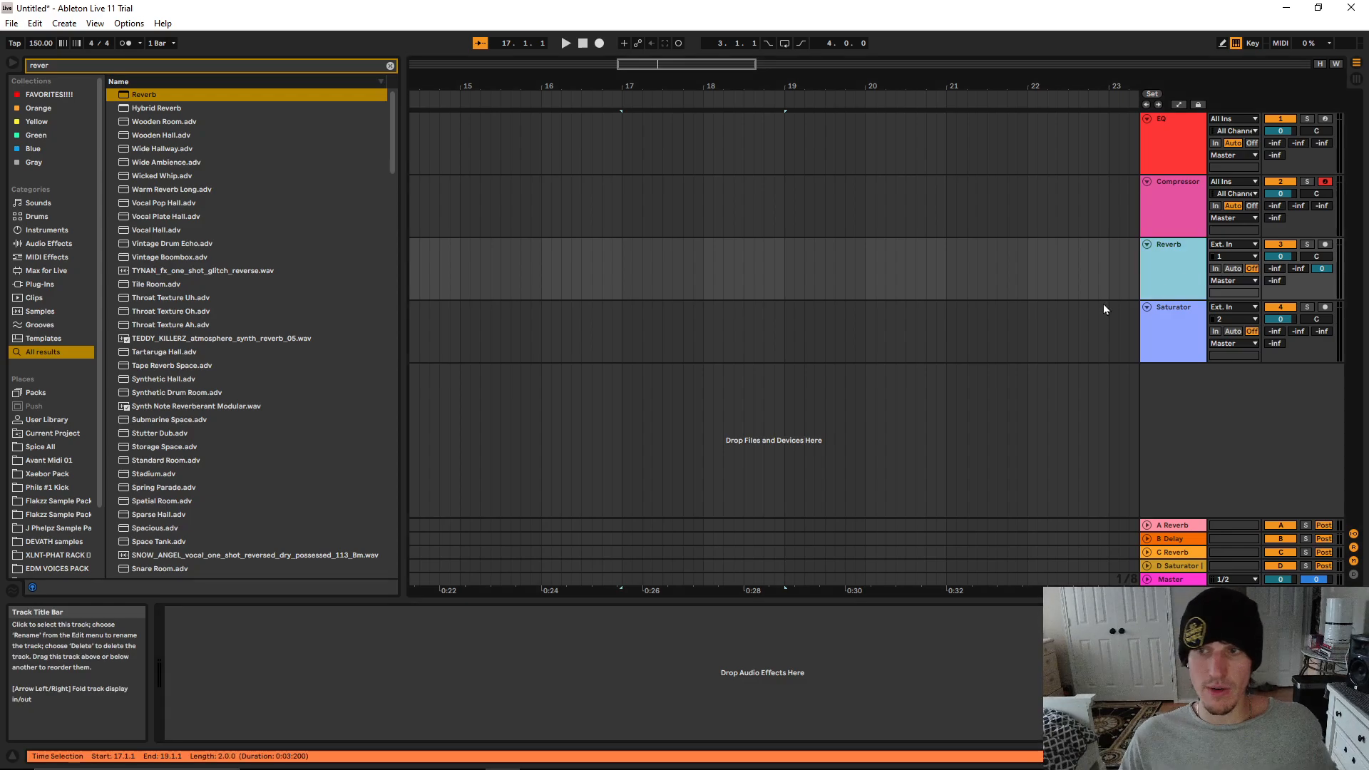
left_click(1357, 79)
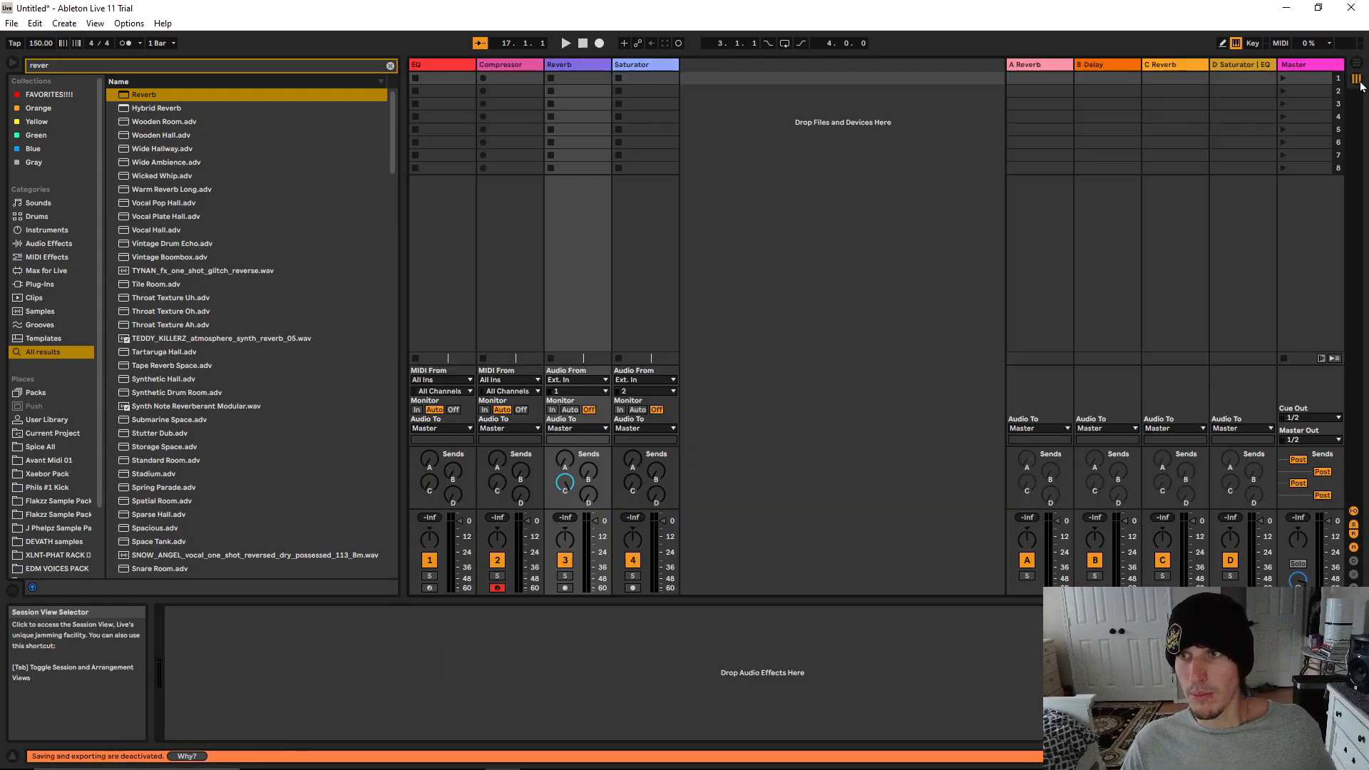
left_click(1182, 64)
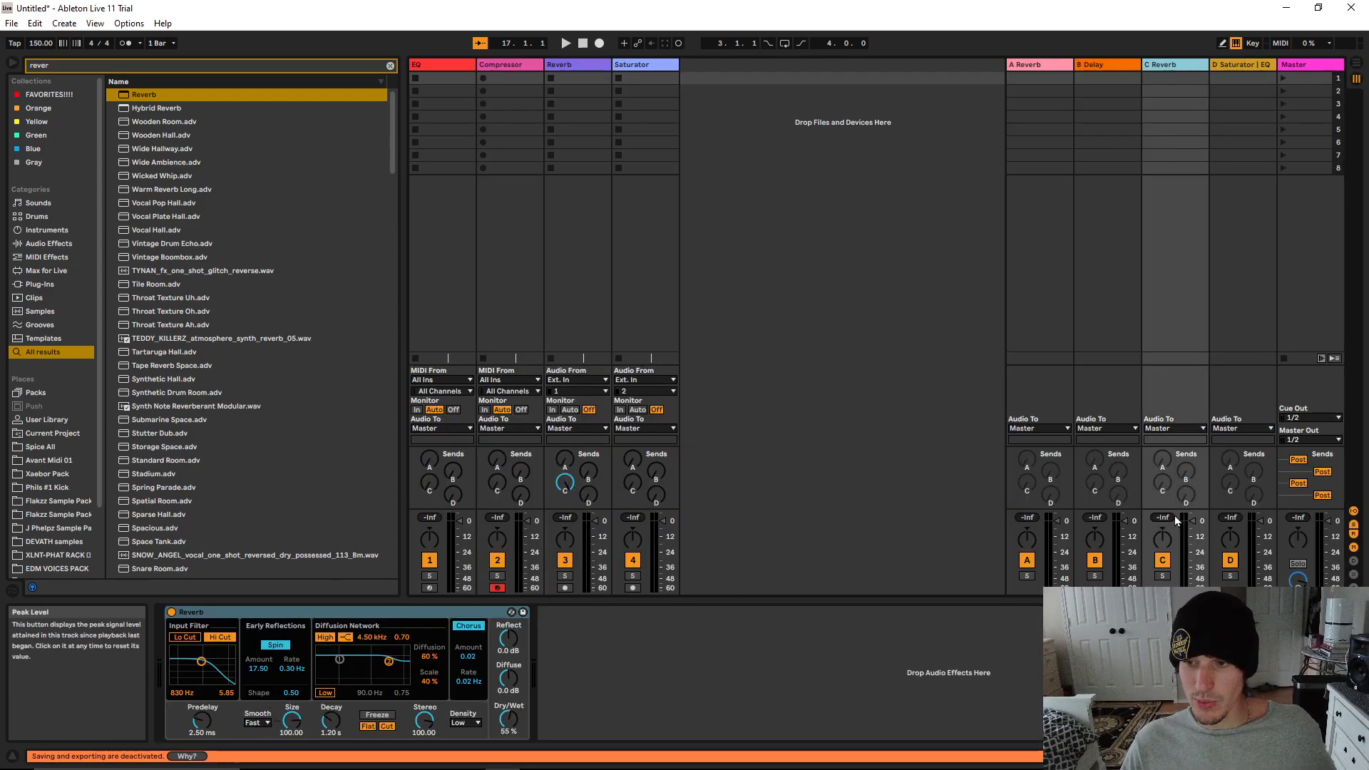
left_click(1356, 64)
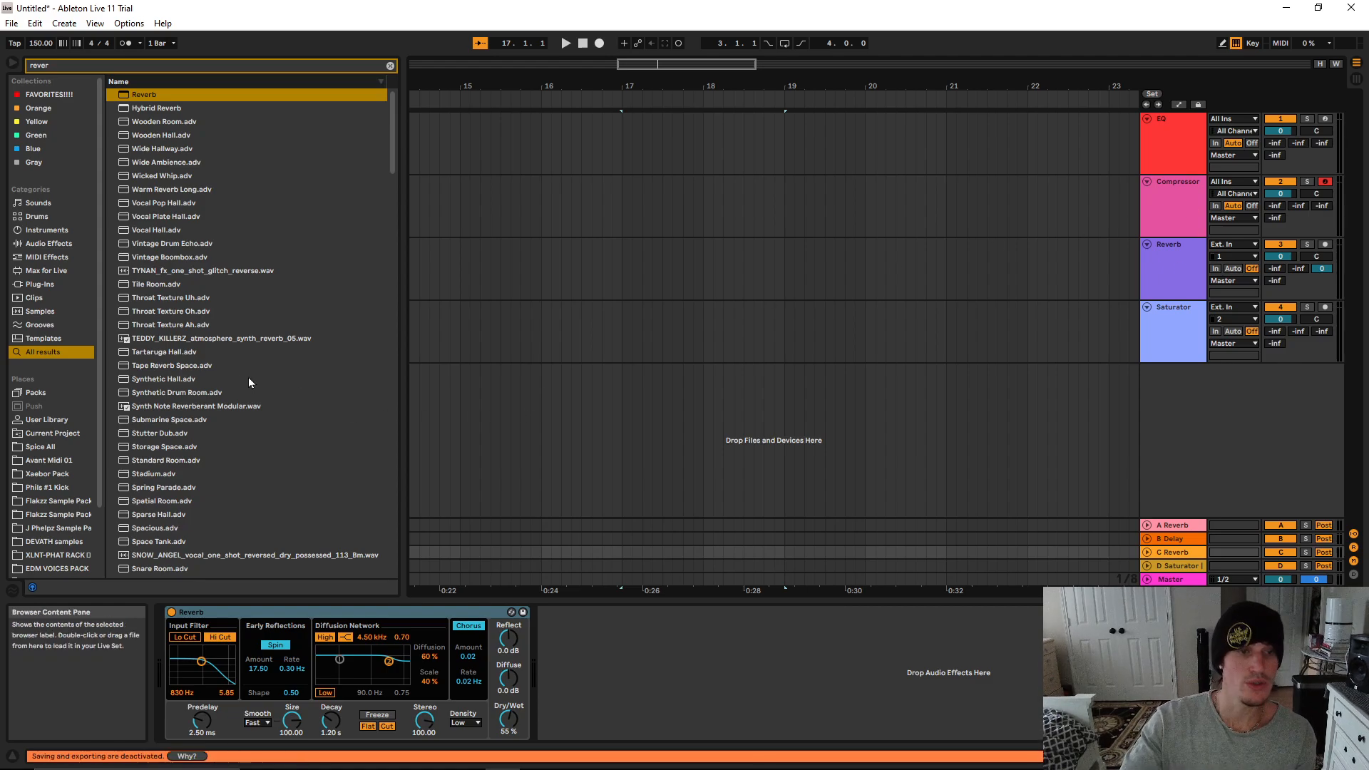
Search the browser for "small room" and load the Small Room preset after Reverb on the C return track
scroll(181, 374, "down", 4)
scroll(207, 399, "down", 8)
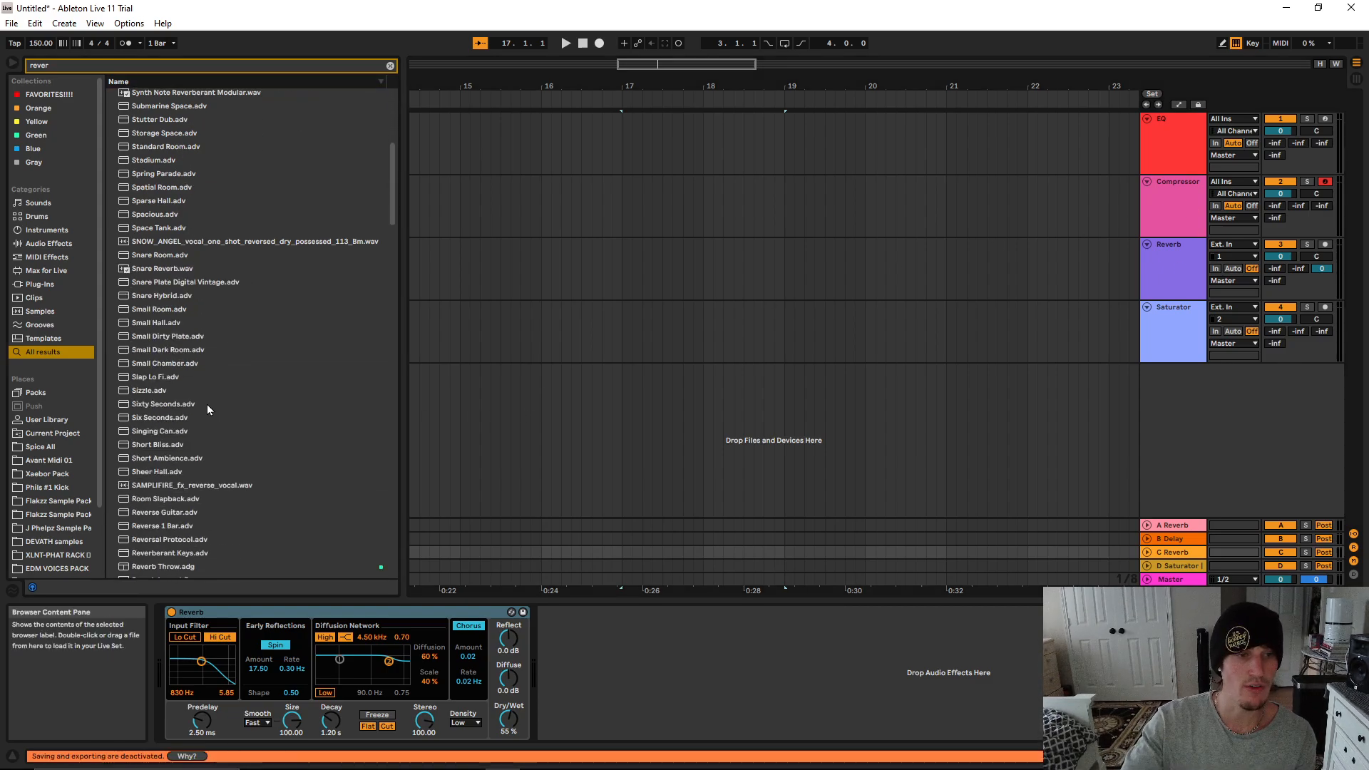
double_click(66, 66)
type("small room")
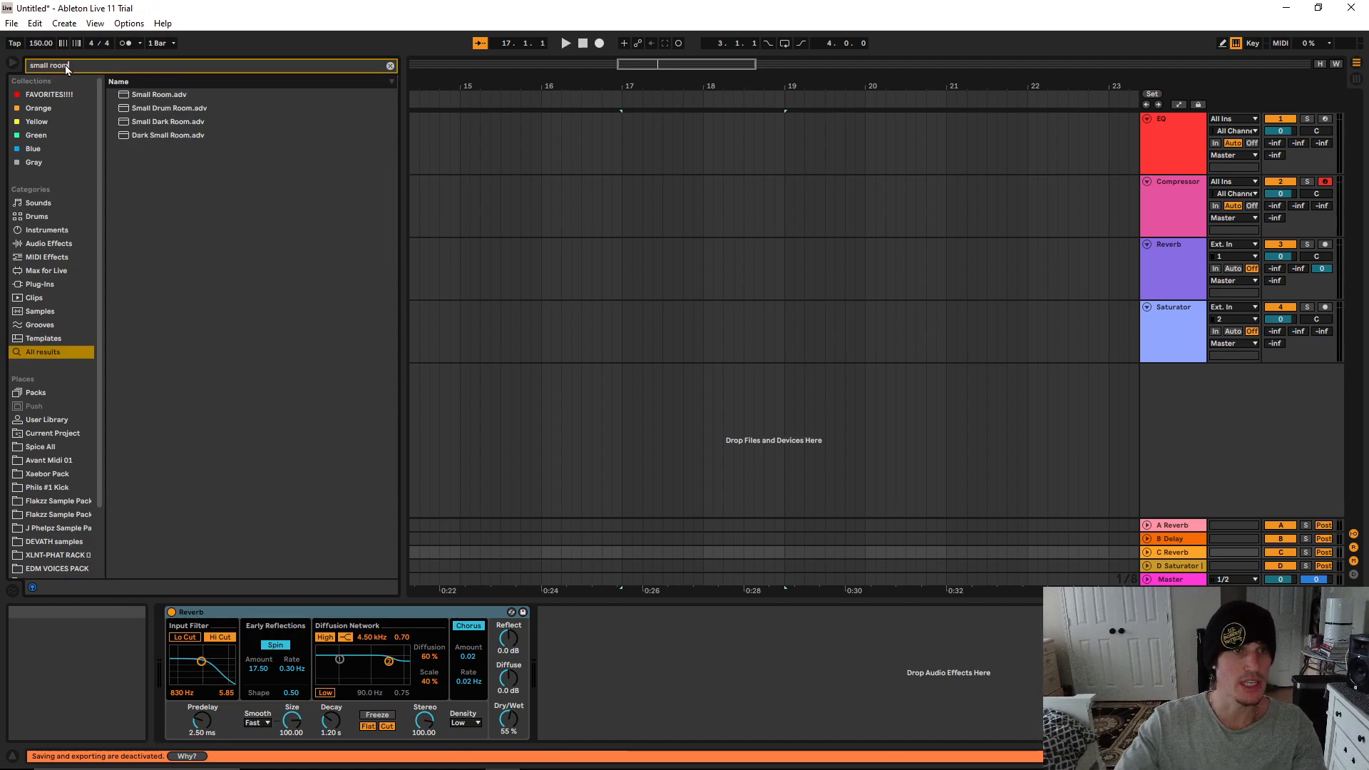
left_click_drag(157, 94, 584, 638)
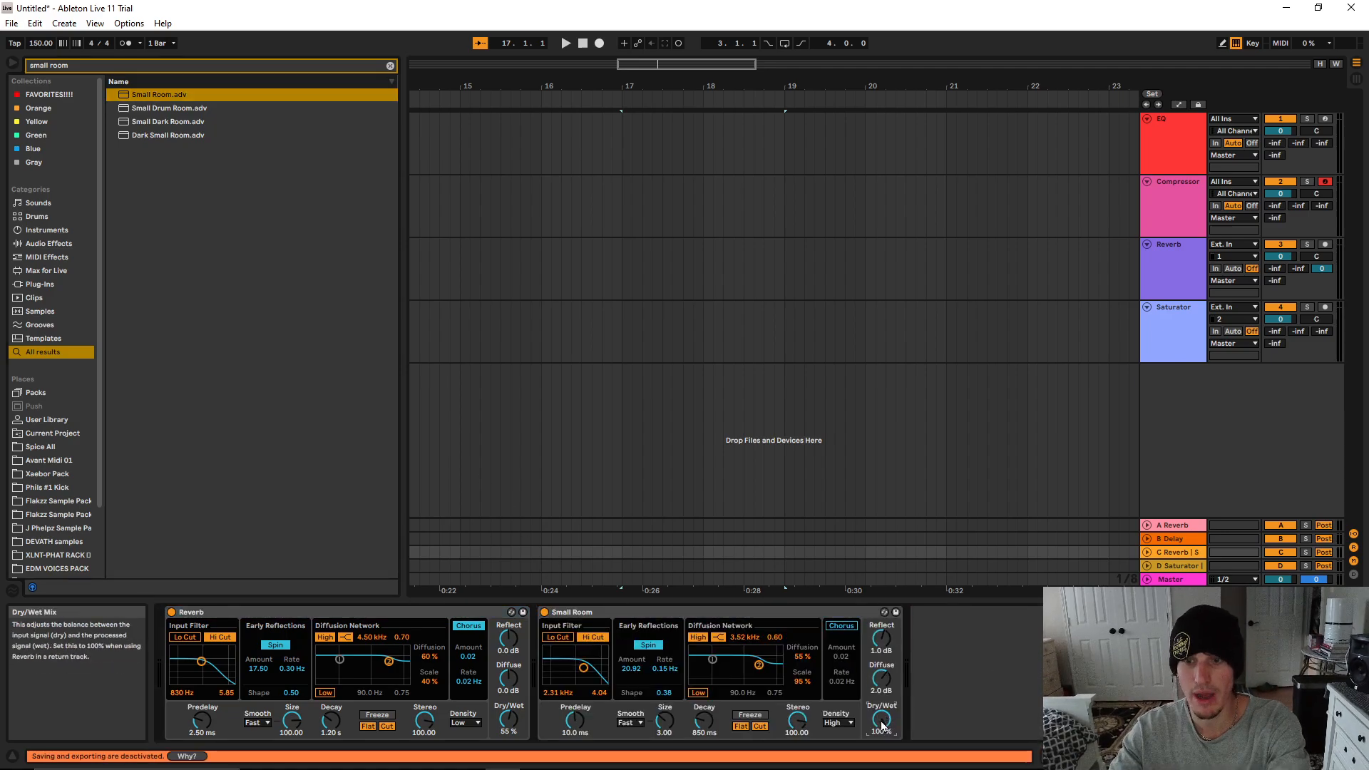
Try the Small Room reverb's dry/wet mix at 0% and 52%, and settle on 8.7%
left_click_drag(883, 725, 882, 759)
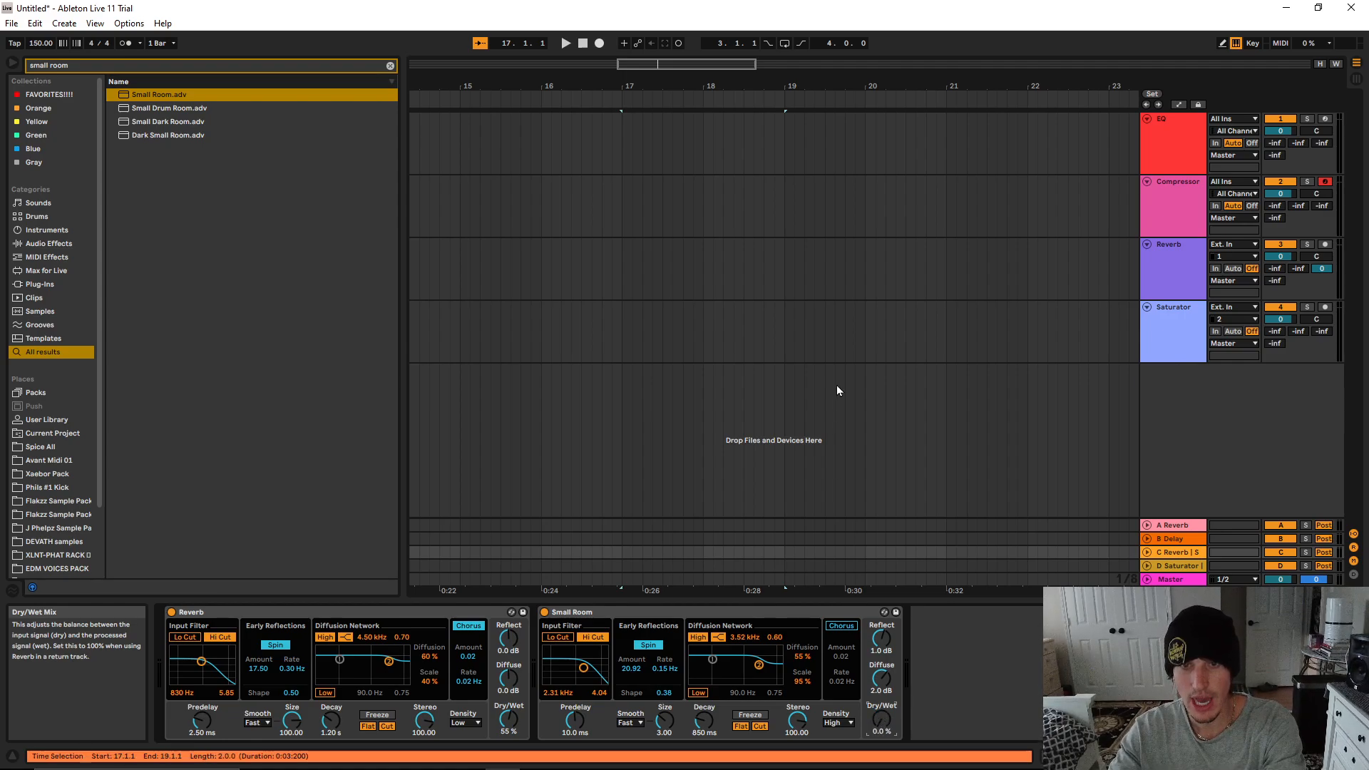
key("ctrl+s")
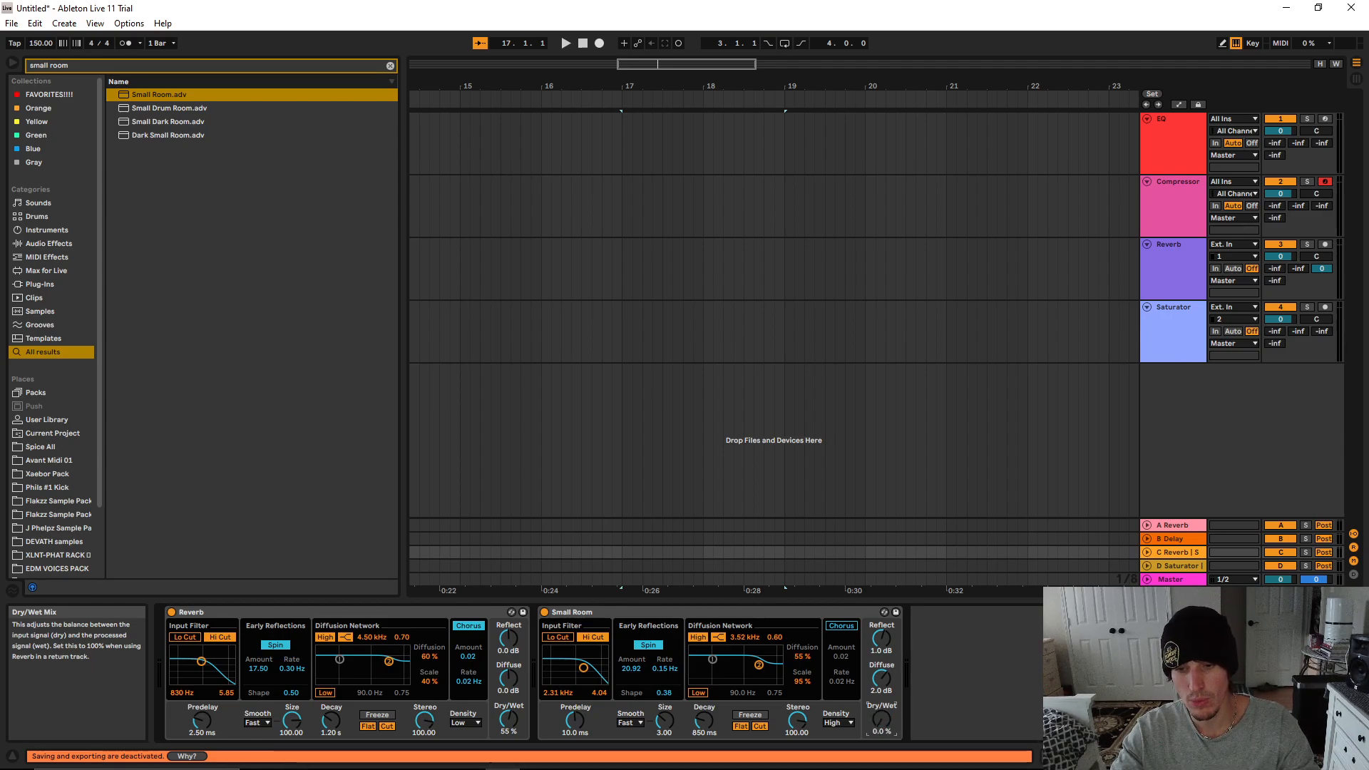
left_click_drag(881, 719, 881, 663)
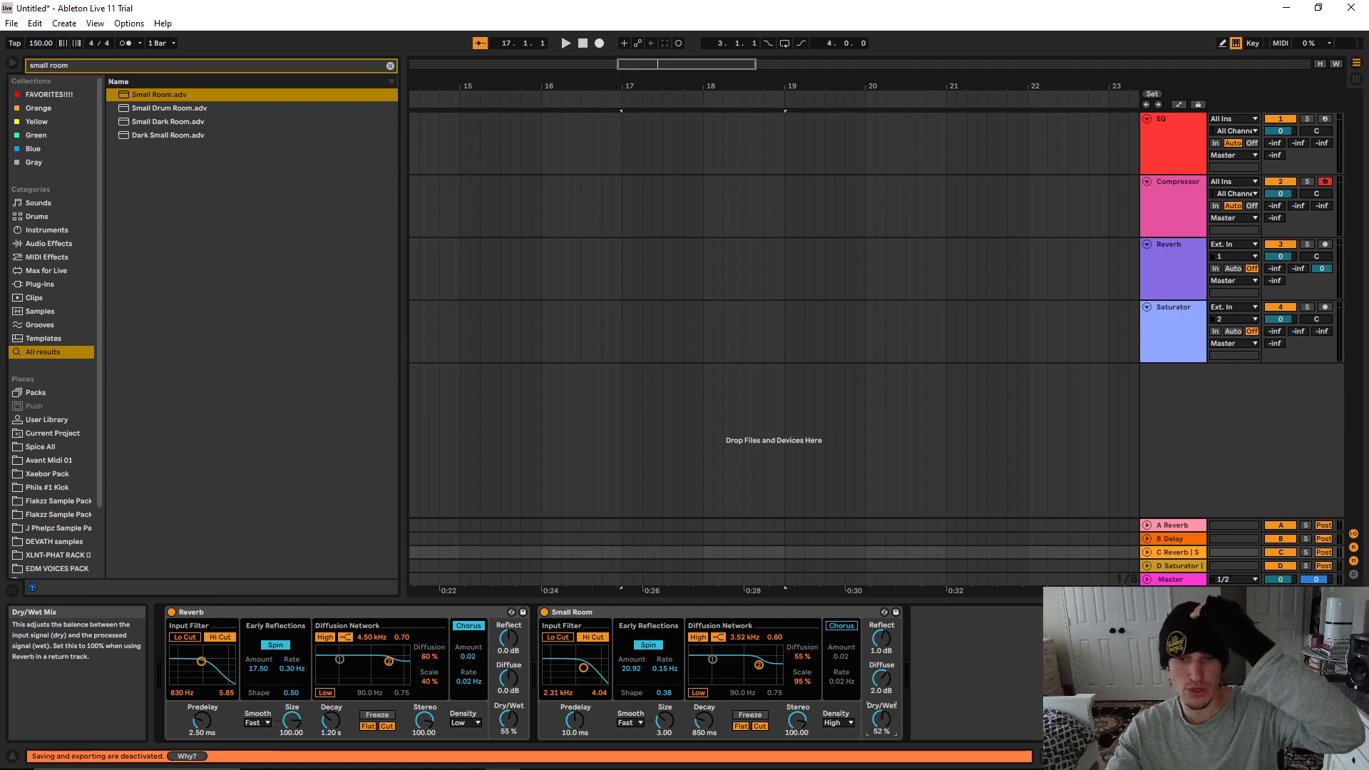
left_click_drag(881, 720, 881, 744)
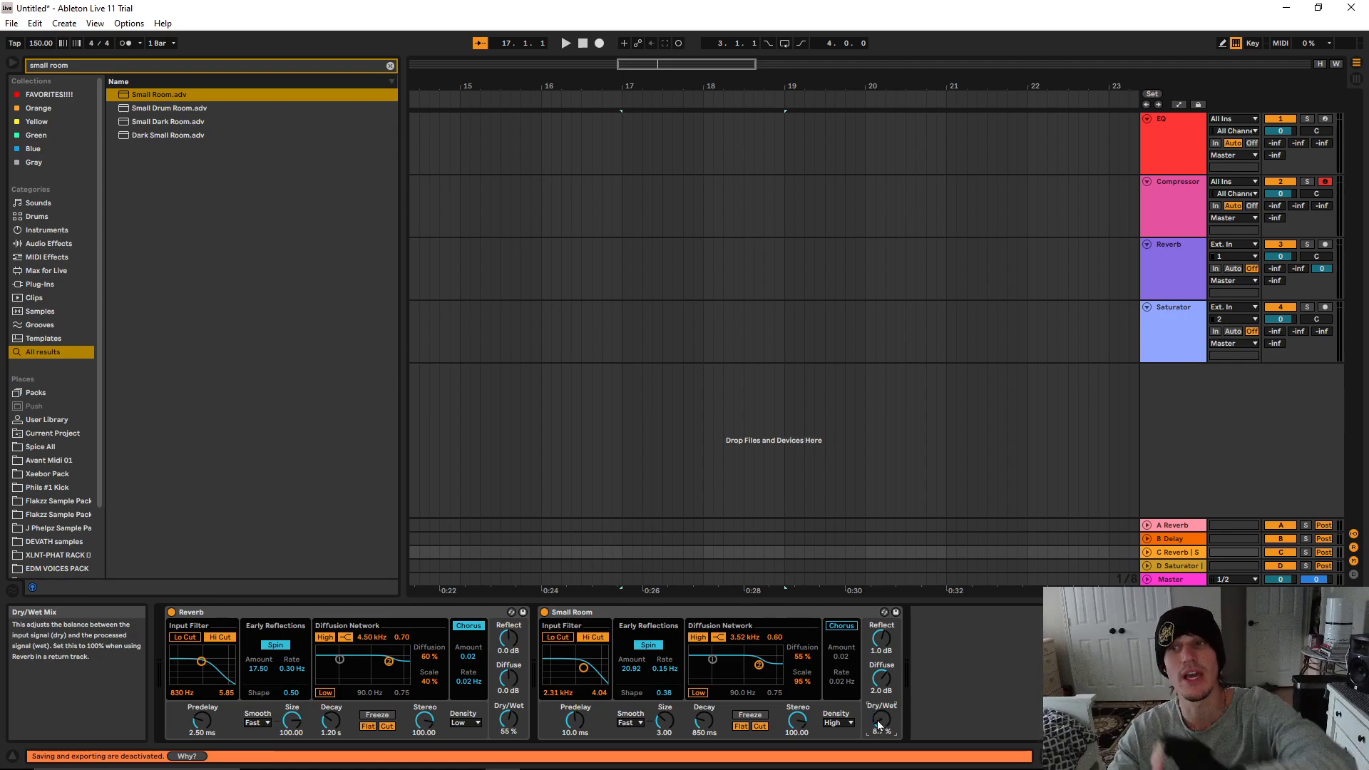
Show the device chains of the Reverb track and the Saturator track
left_click(1177, 280)
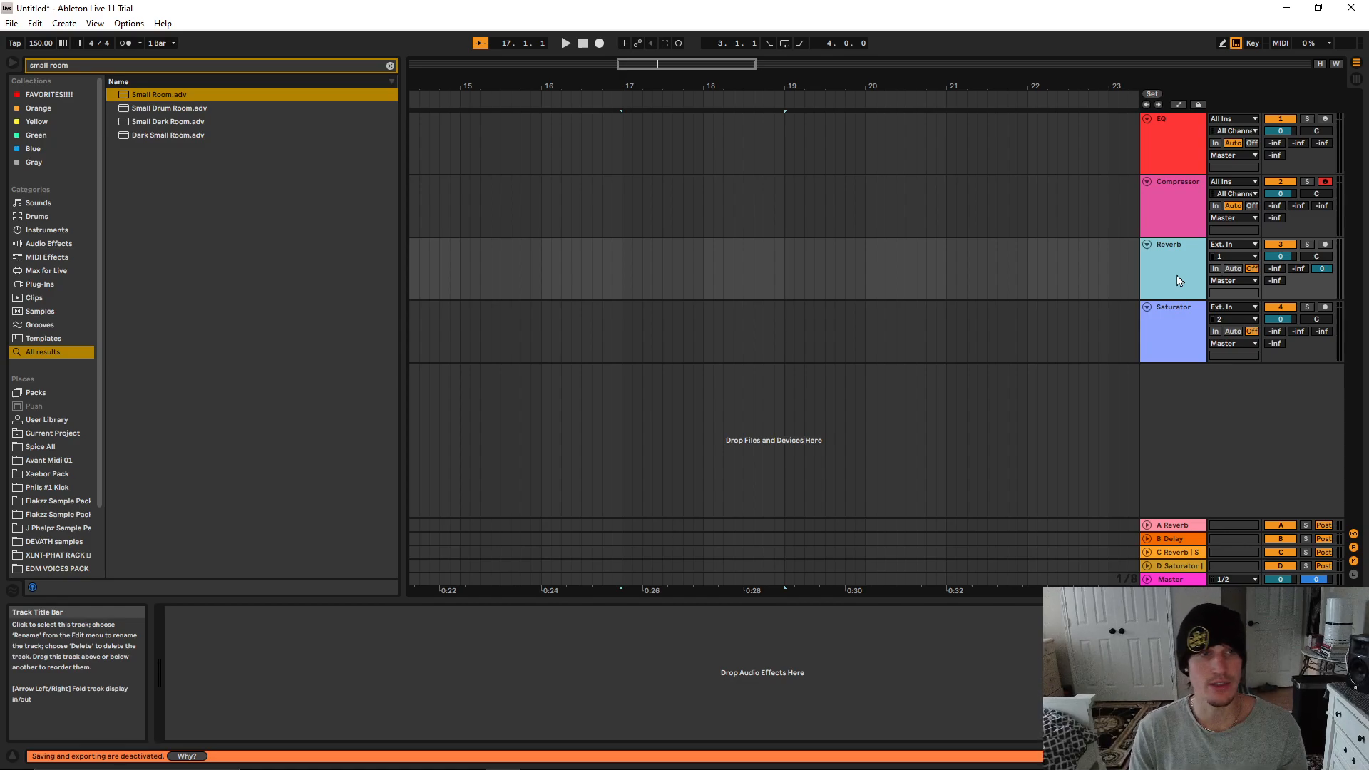
left_click(1166, 351)
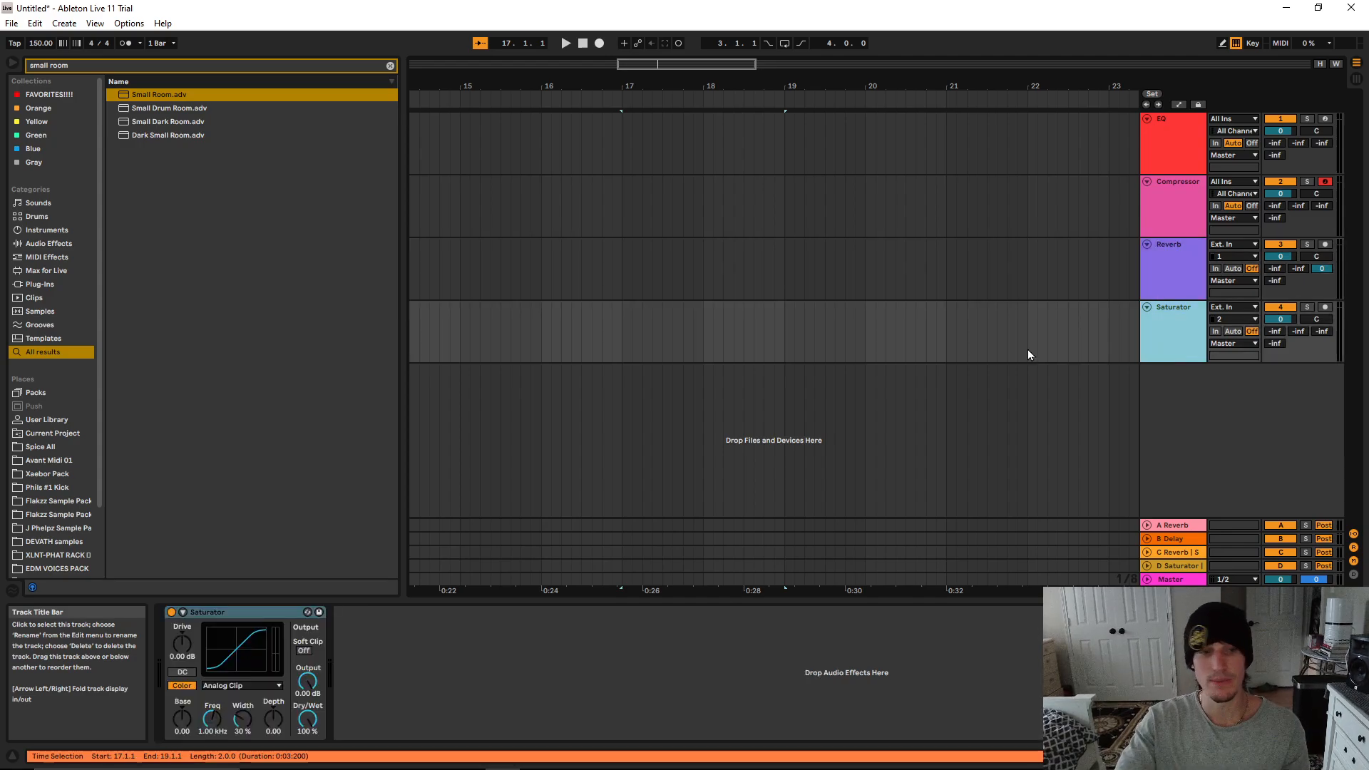
Search the browser for "sat" to look over the Saturator entries, and clear the search
left_click(387, 70)
type("sat")
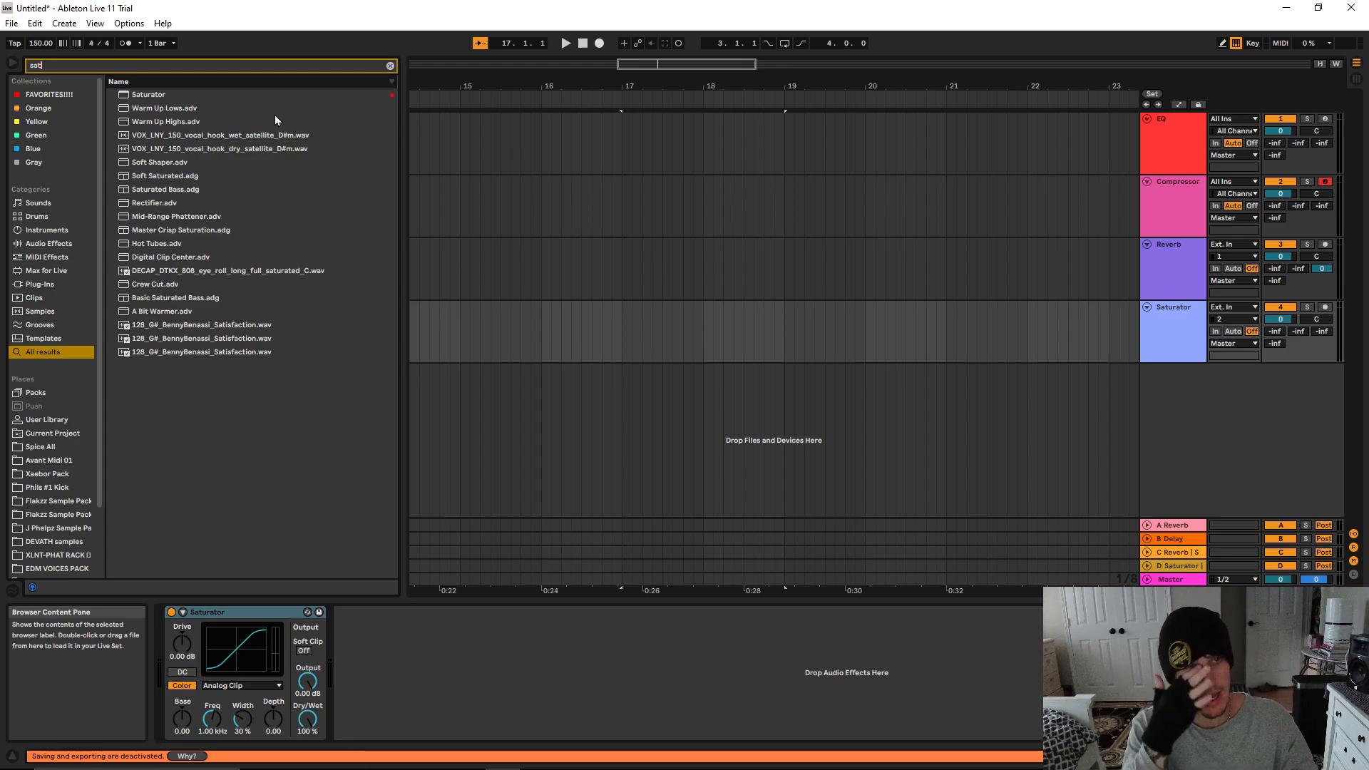
left_click(390, 66)
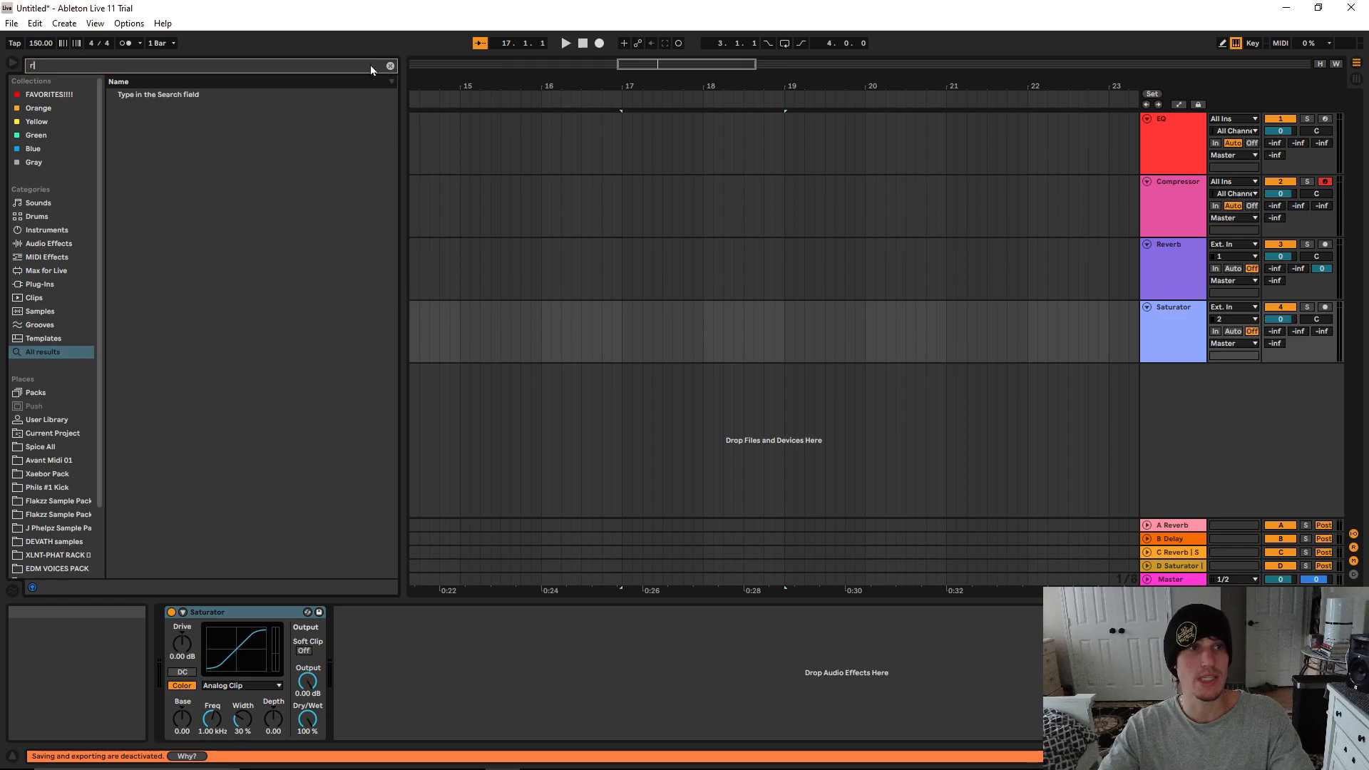
Search the browser for "eq" and add EQ Eight after the Saturator on the Saturator track
type("d")
key("BackSpace")
type("eq")
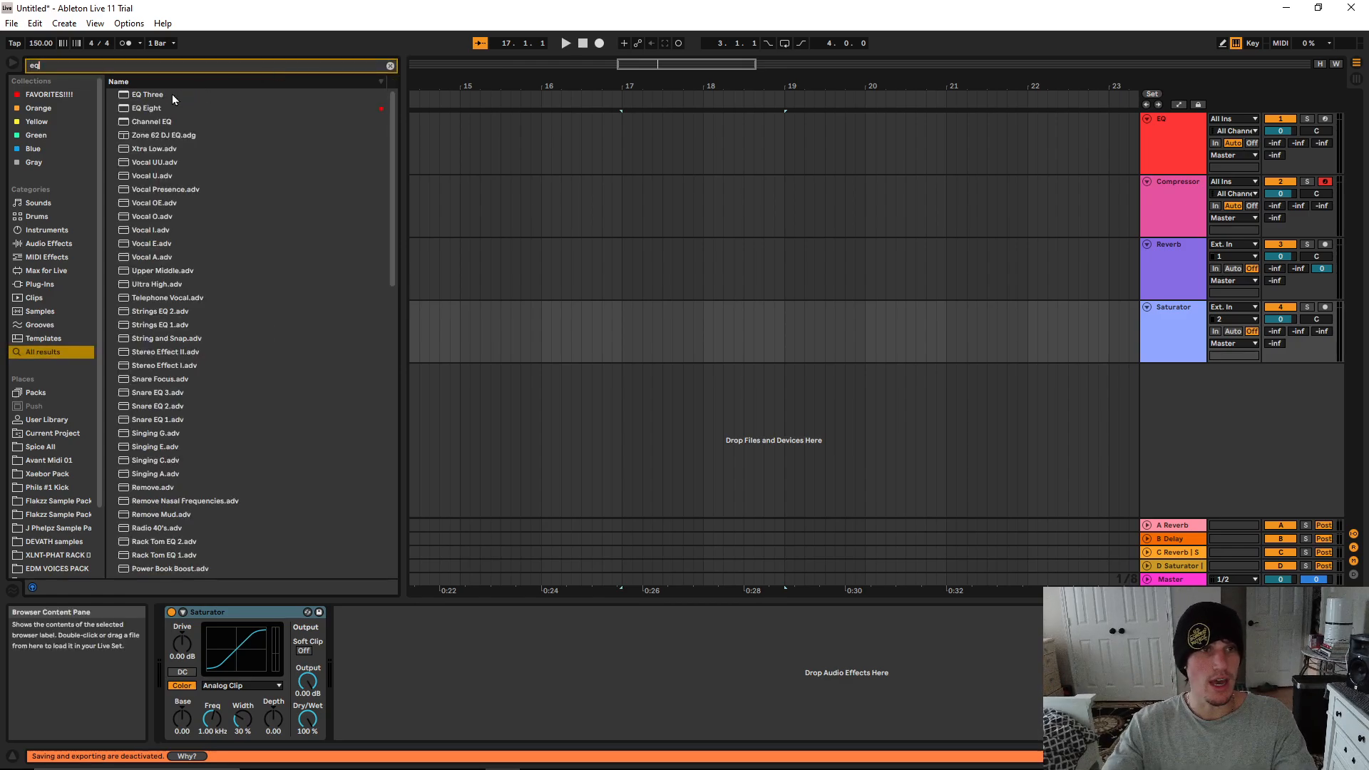
left_click(190, 108)
left_click_drag(282, 300, 404, 680)
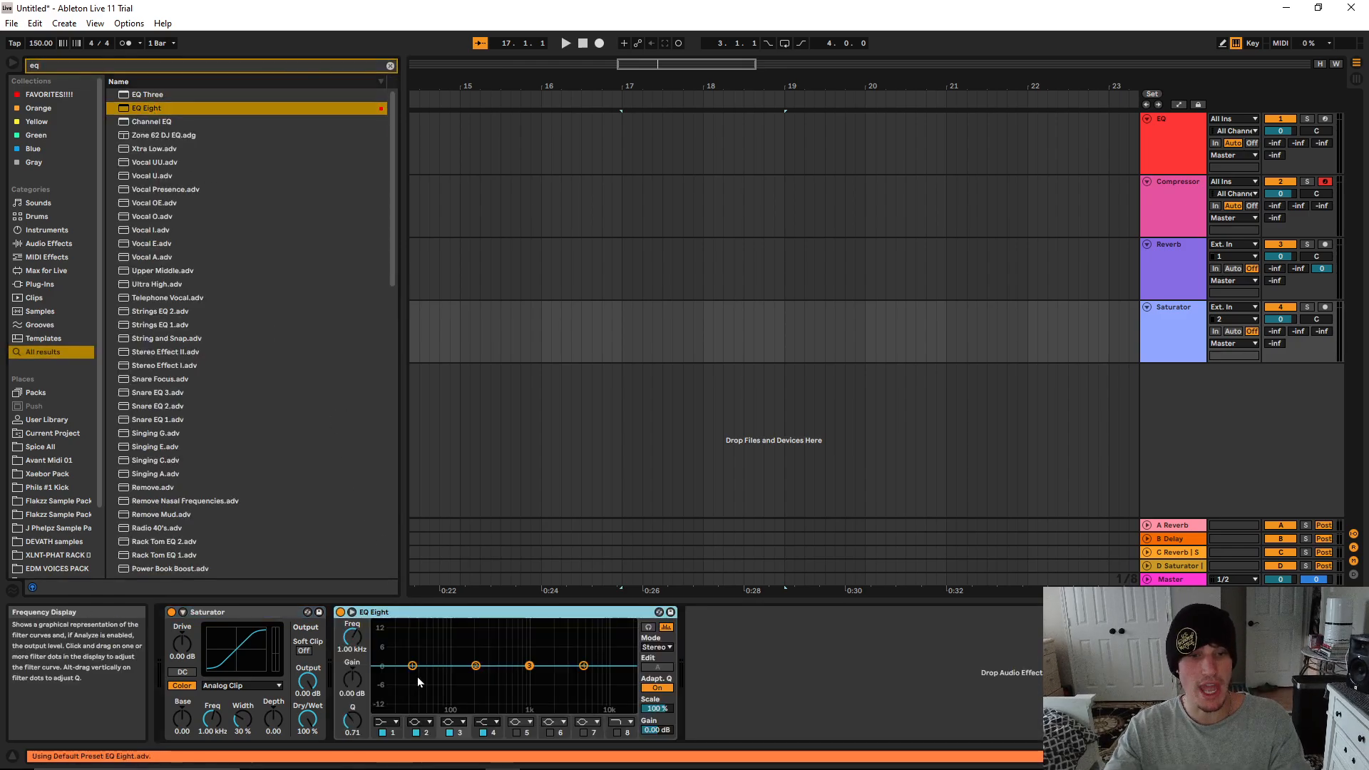
Raise the Saturator's drive to 17.1 dB and move EQ Eight ahead of the Saturator
left_click(244, 616)
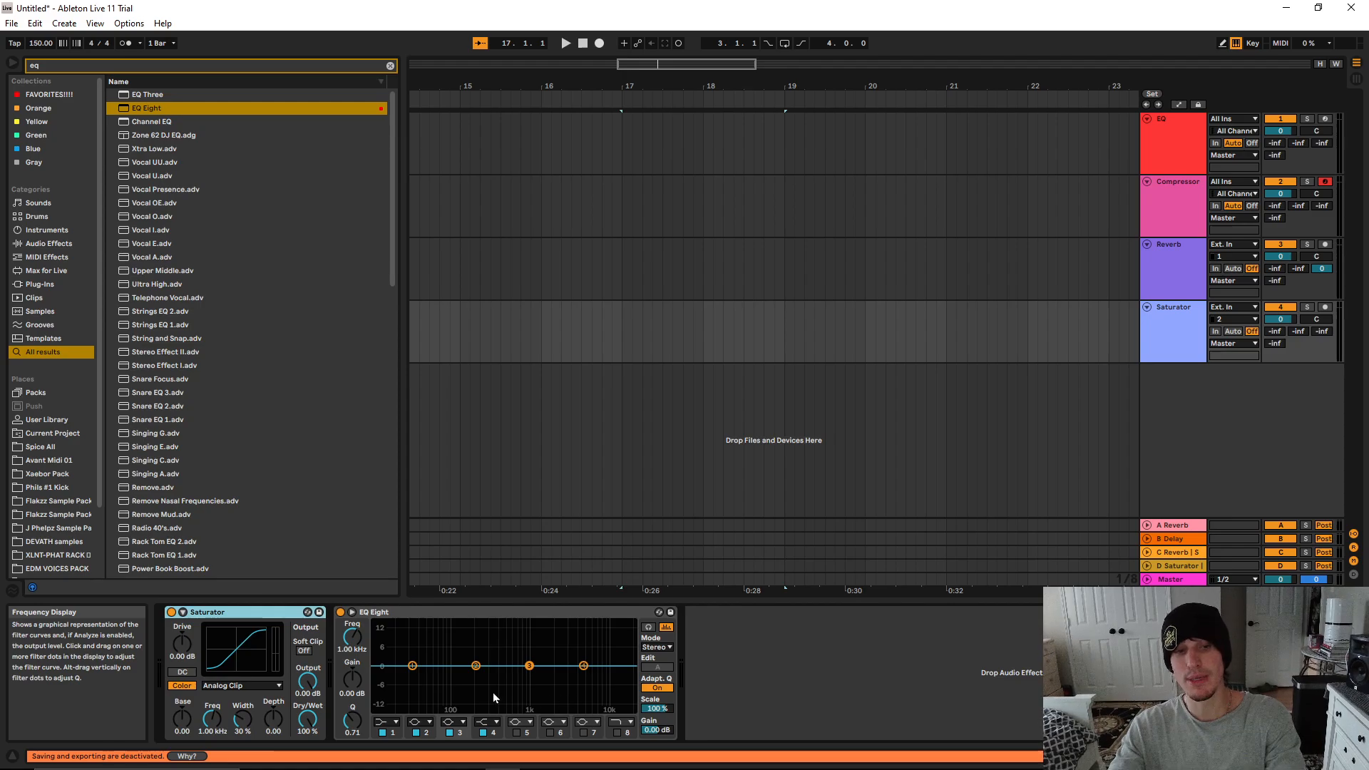
left_click_drag(182, 642, 182, 596)
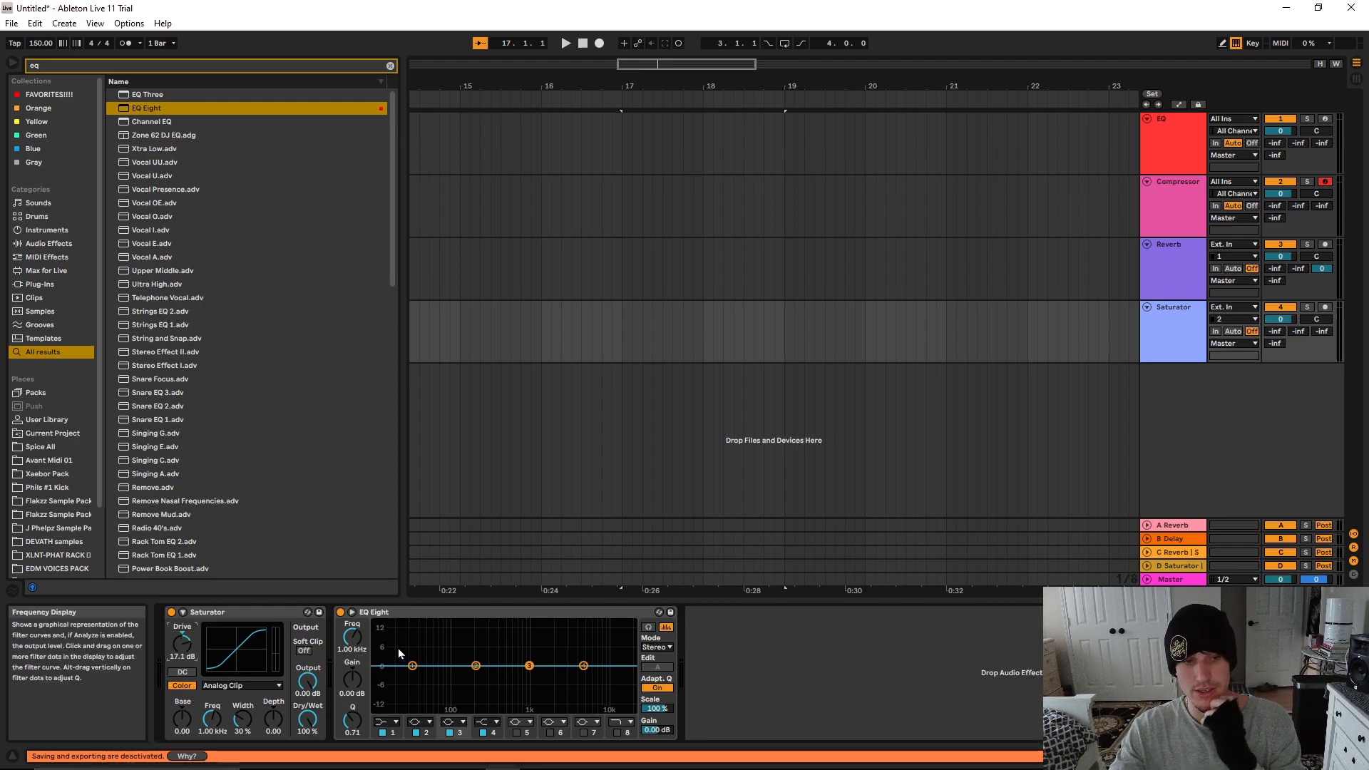
left_click_drag(406, 618, 168, 619)
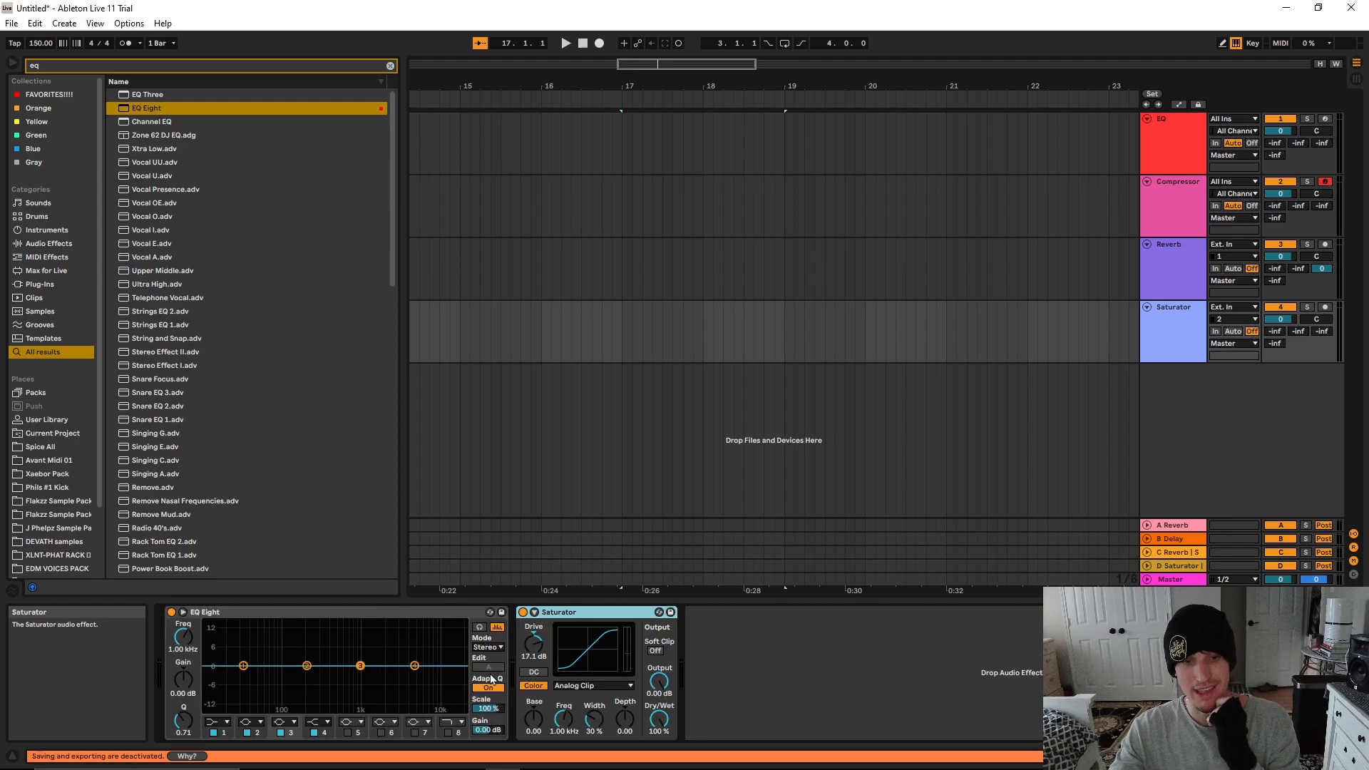
Change EQ Eight's band 4 to a high-cut filter and lower its frequency to about 445 Hz
left_click(317, 722)
left_click(312, 700)
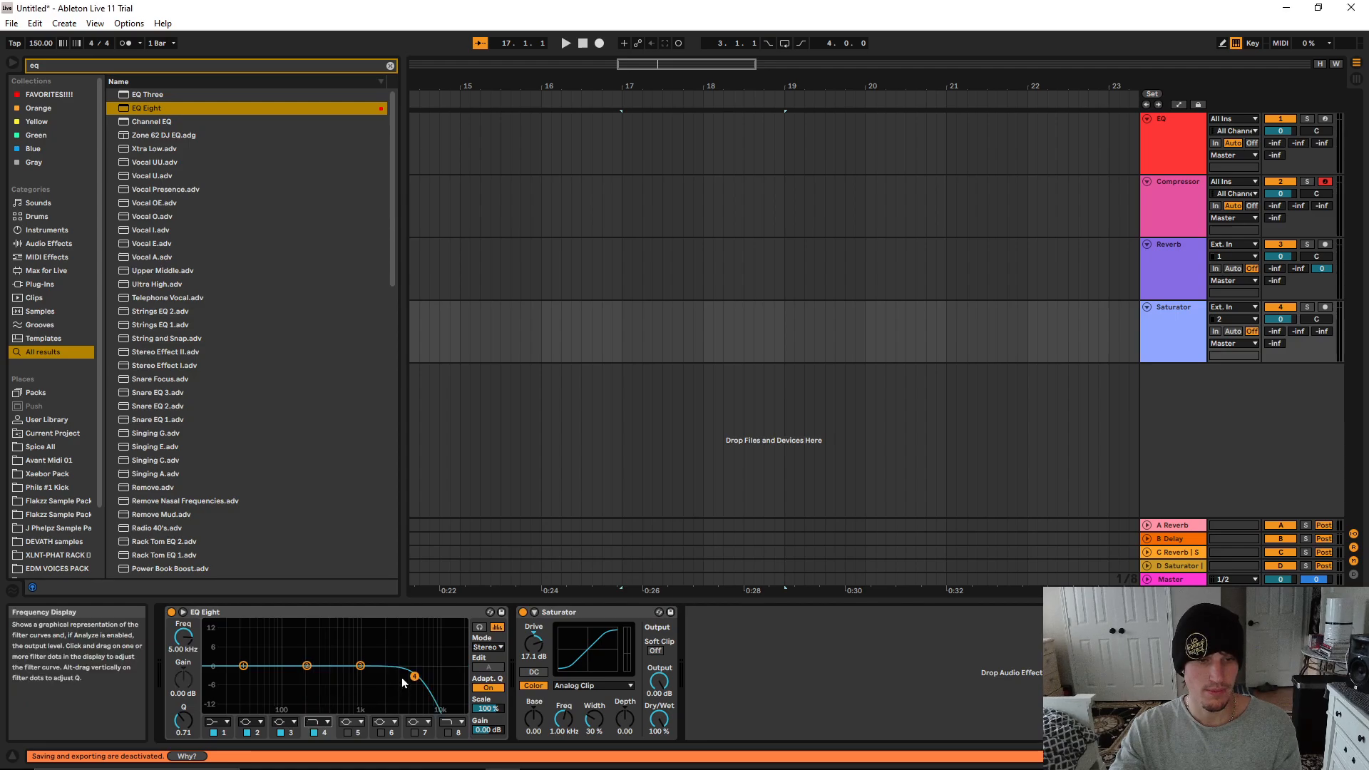
left_click_drag(414, 665, 333, 676)
left_click(542, 620)
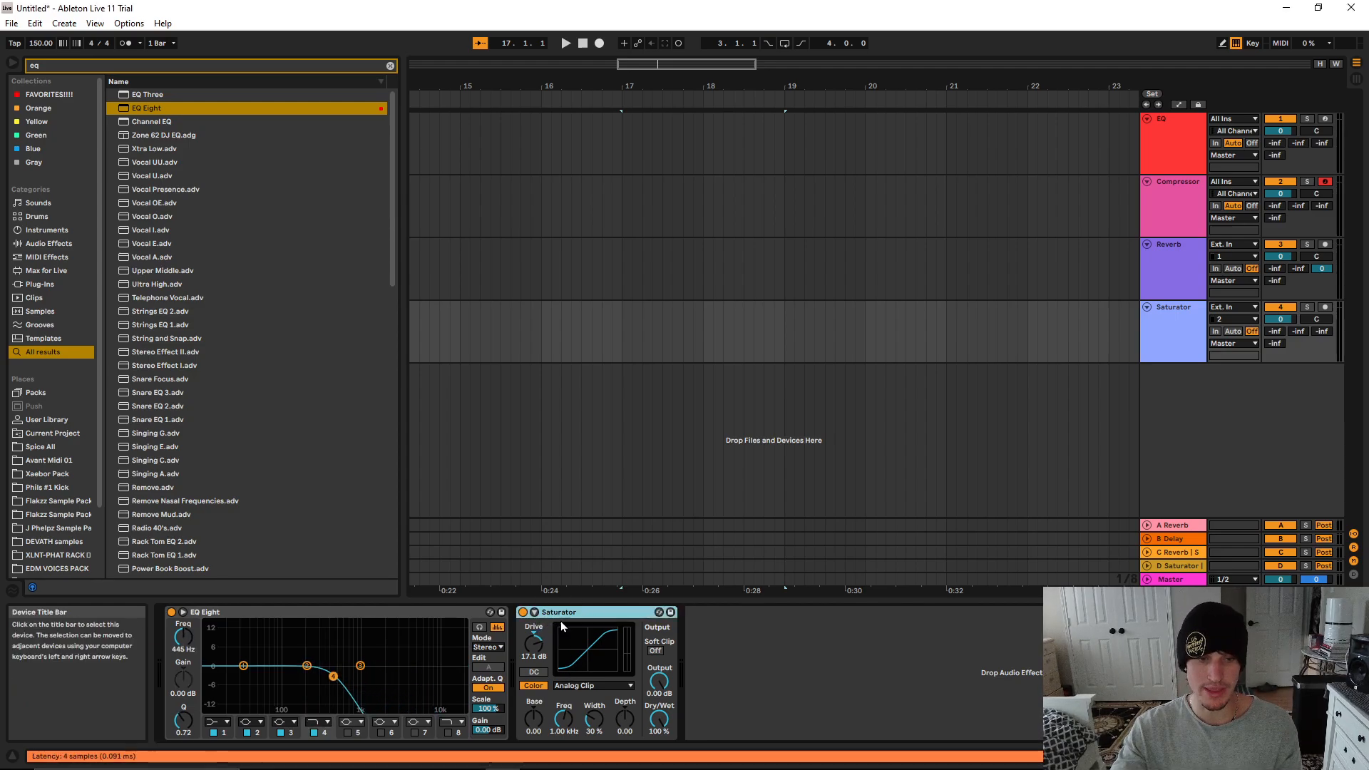
Place a copy of EQ Eight after the Saturator with band 4 as a high shelf, and raise the Saturator's drive to 24.6 dB
left_click(318, 614)
left_click_drag(318, 614, 828, 691)
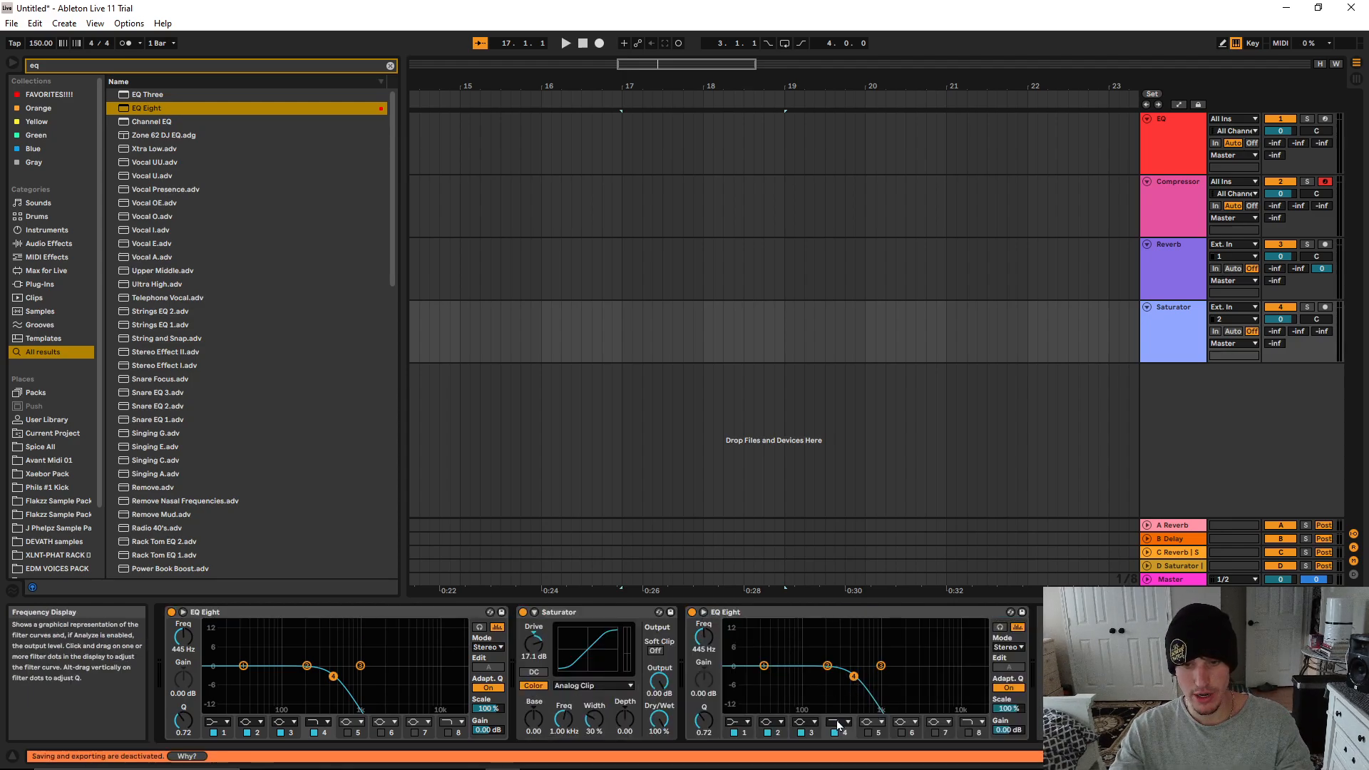
left_click(836, 722)
left_click(835, 703)
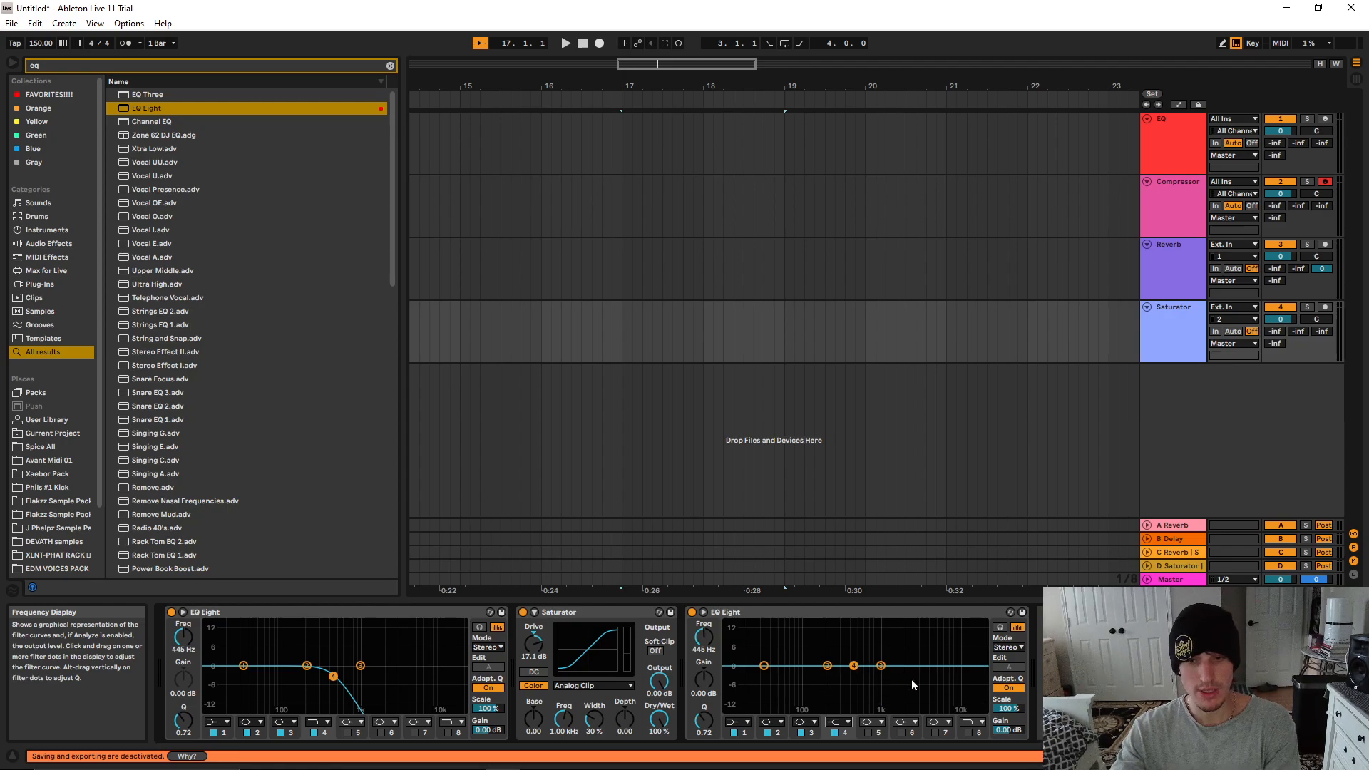
left_click_drag(533, 642, 534, 629)
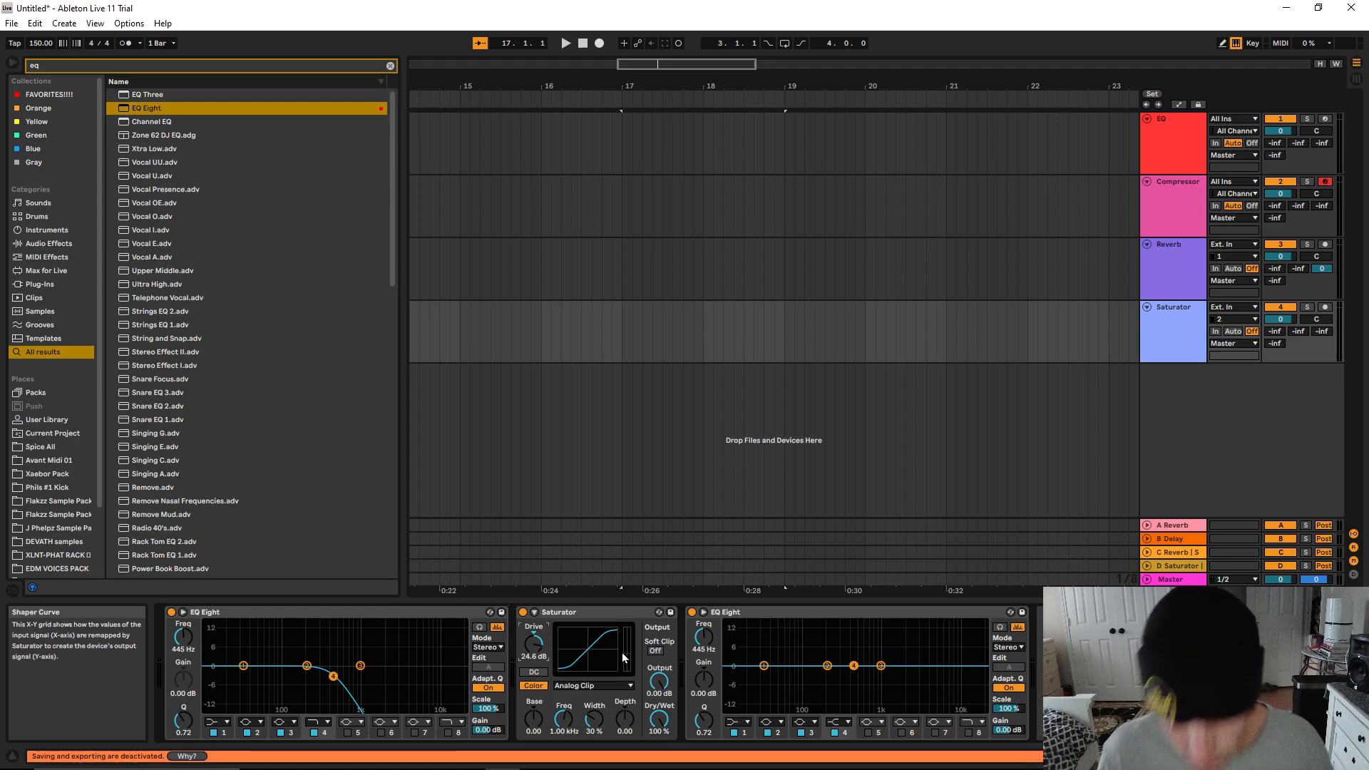
Delete the EQ Eight copy after the Saturator and move the original high-cut EQ Eight to that place
left_click(735, 611)
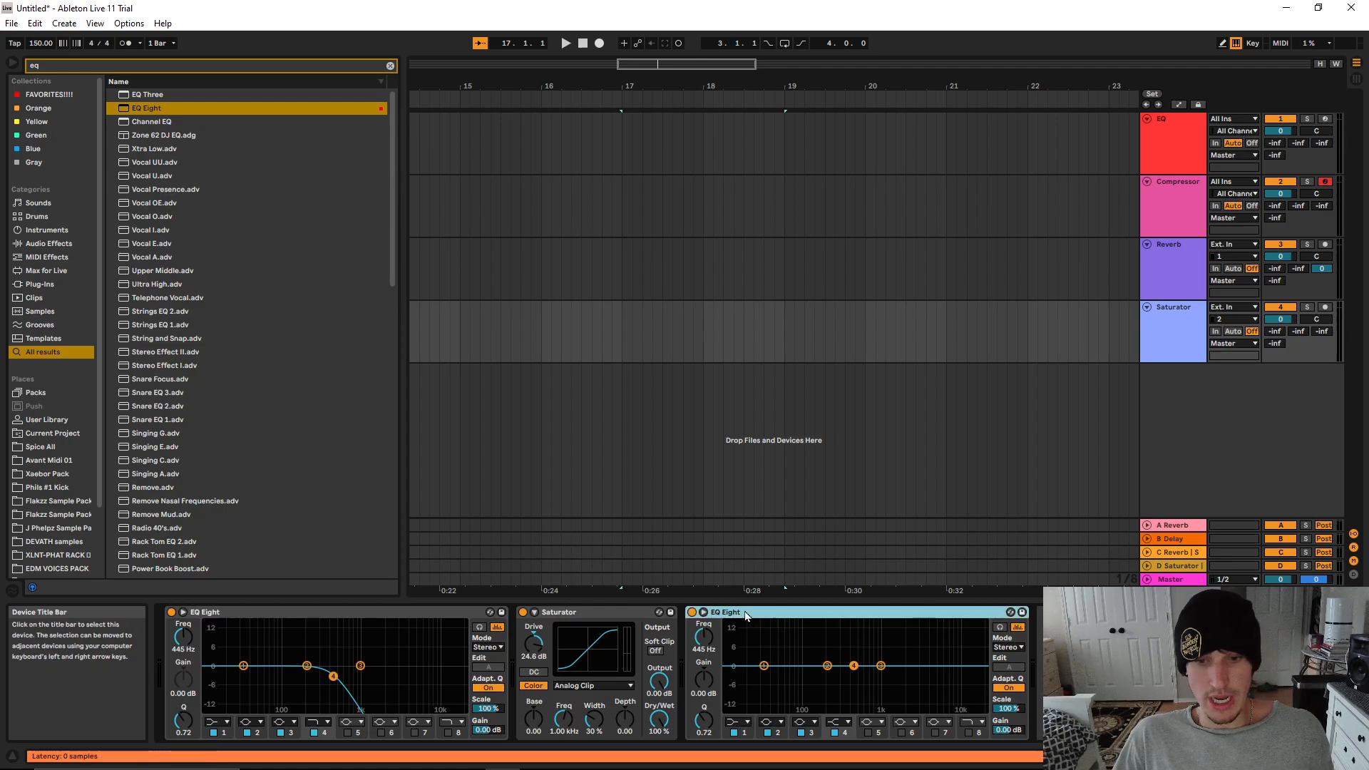
key("Delete")
left_click_drag(408, 611, 746, 660)
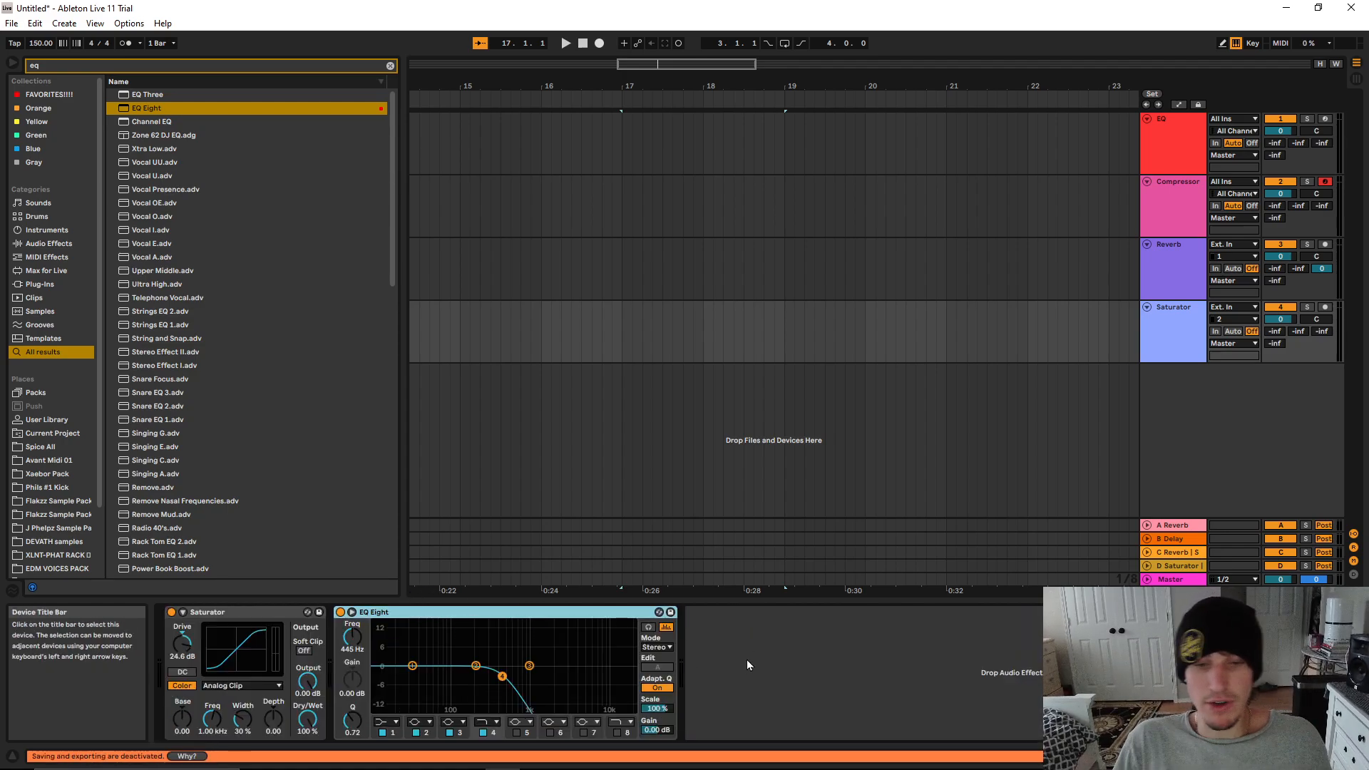
Deactivate EQ Eight and set the Saturator's drive to 7 dB
left_click(227, 613)
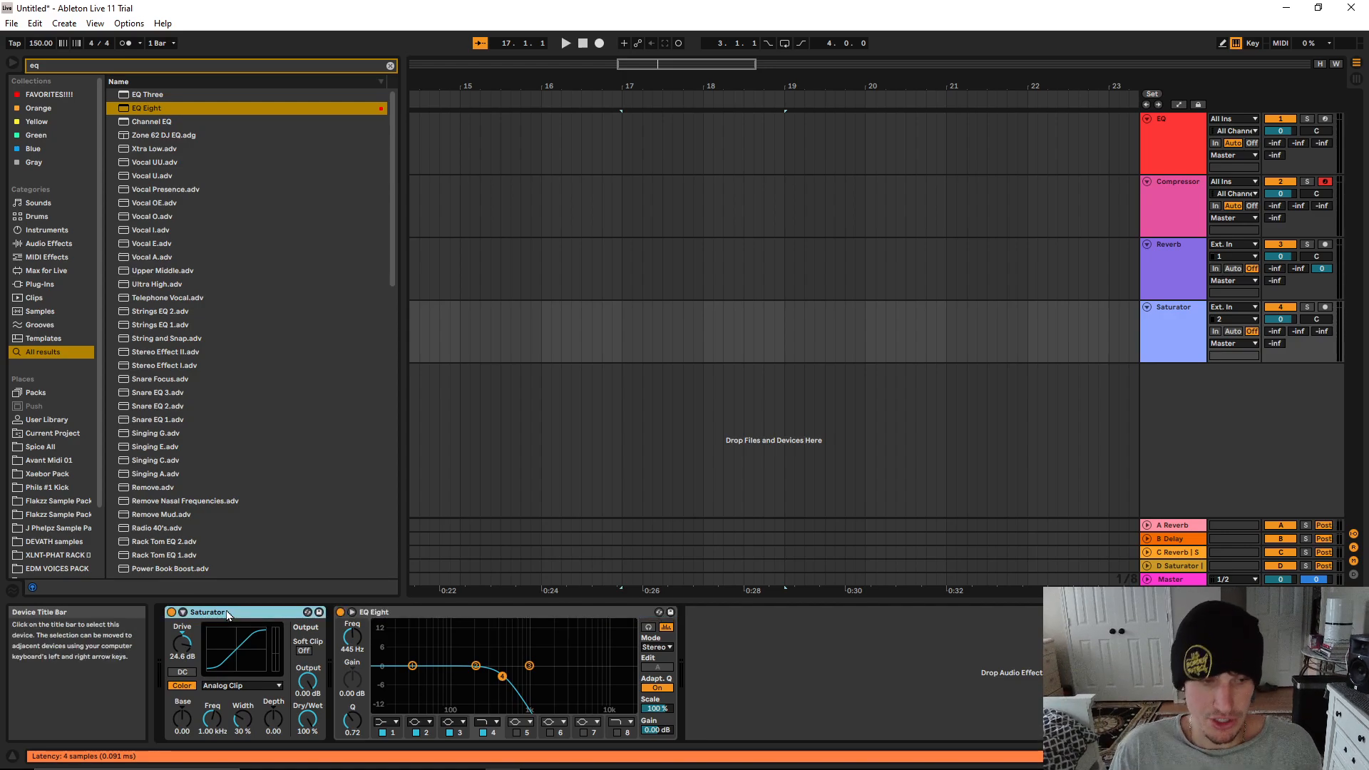
left_click(340, 611)
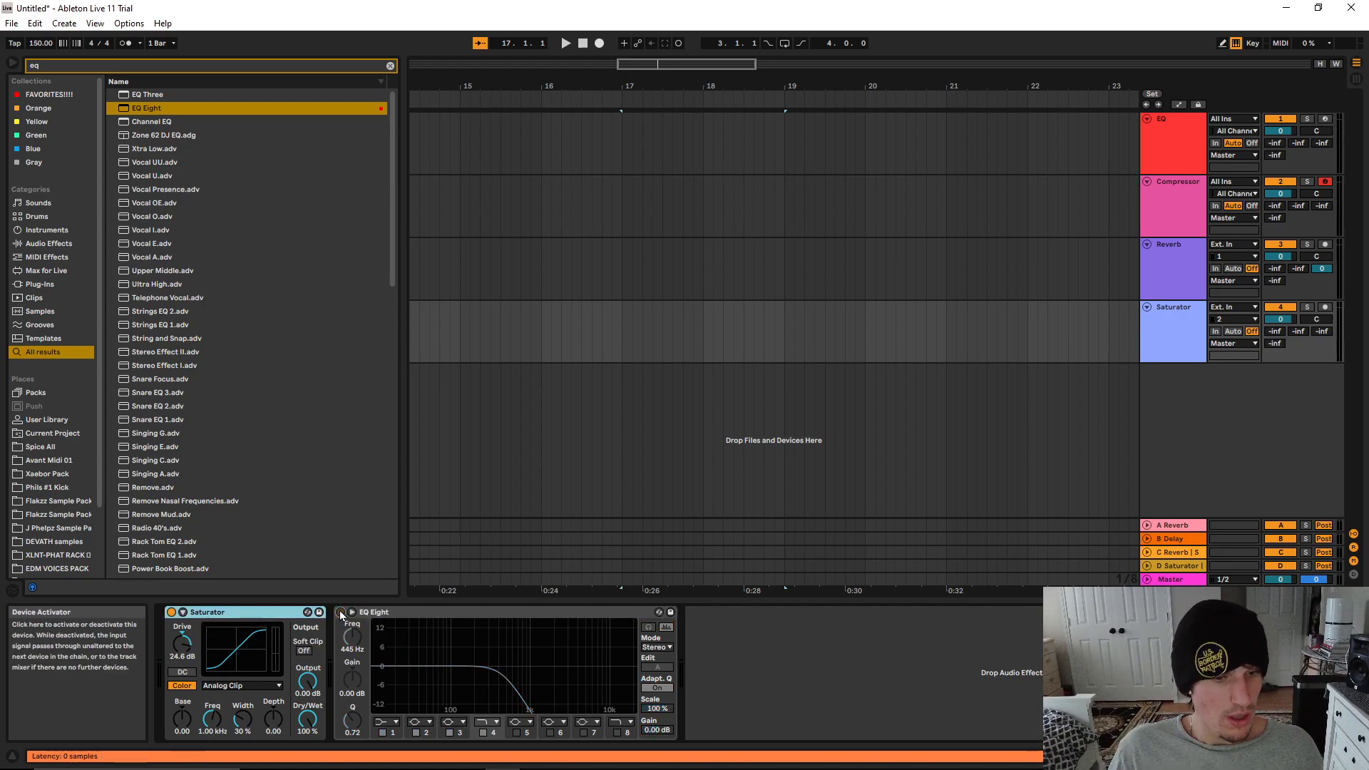
left_click(184, 645)
key("Delete")
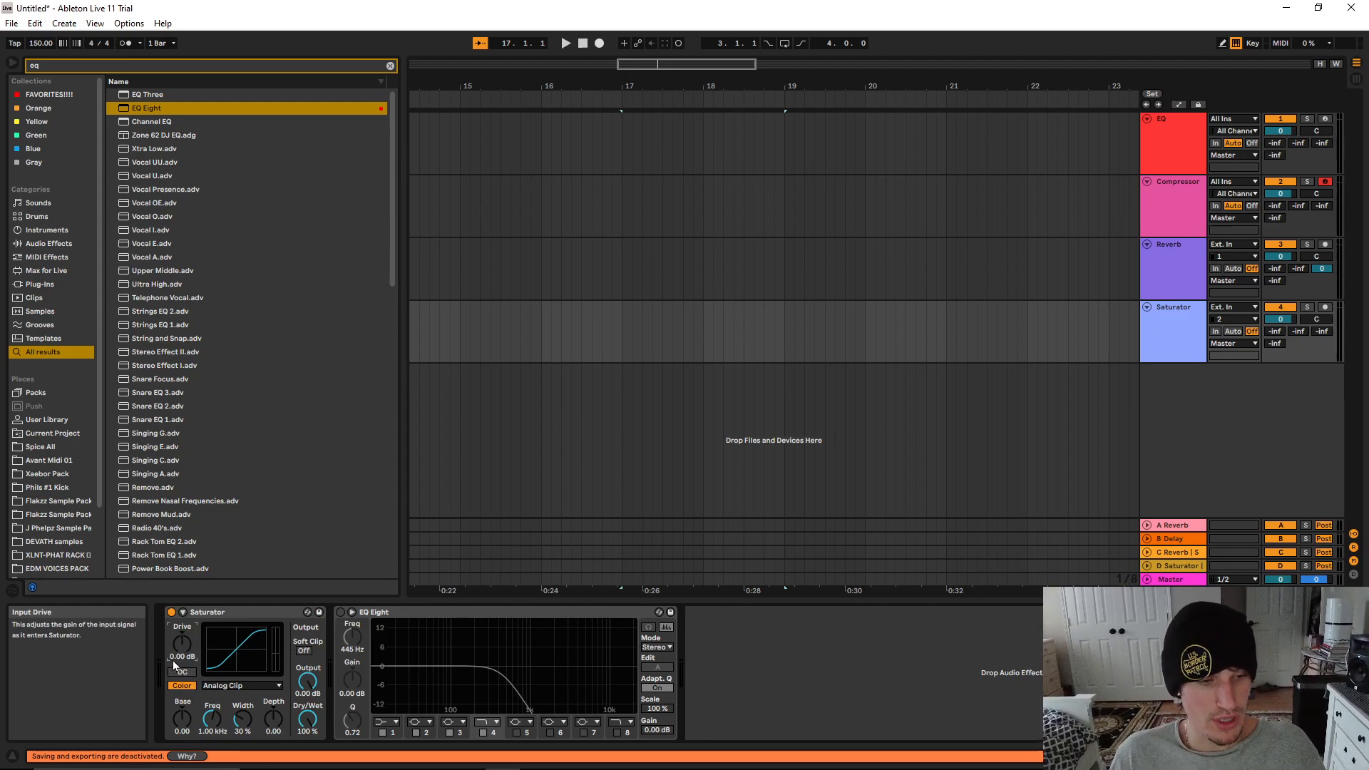
left_click(188, 654)
type("7")
key("Return")
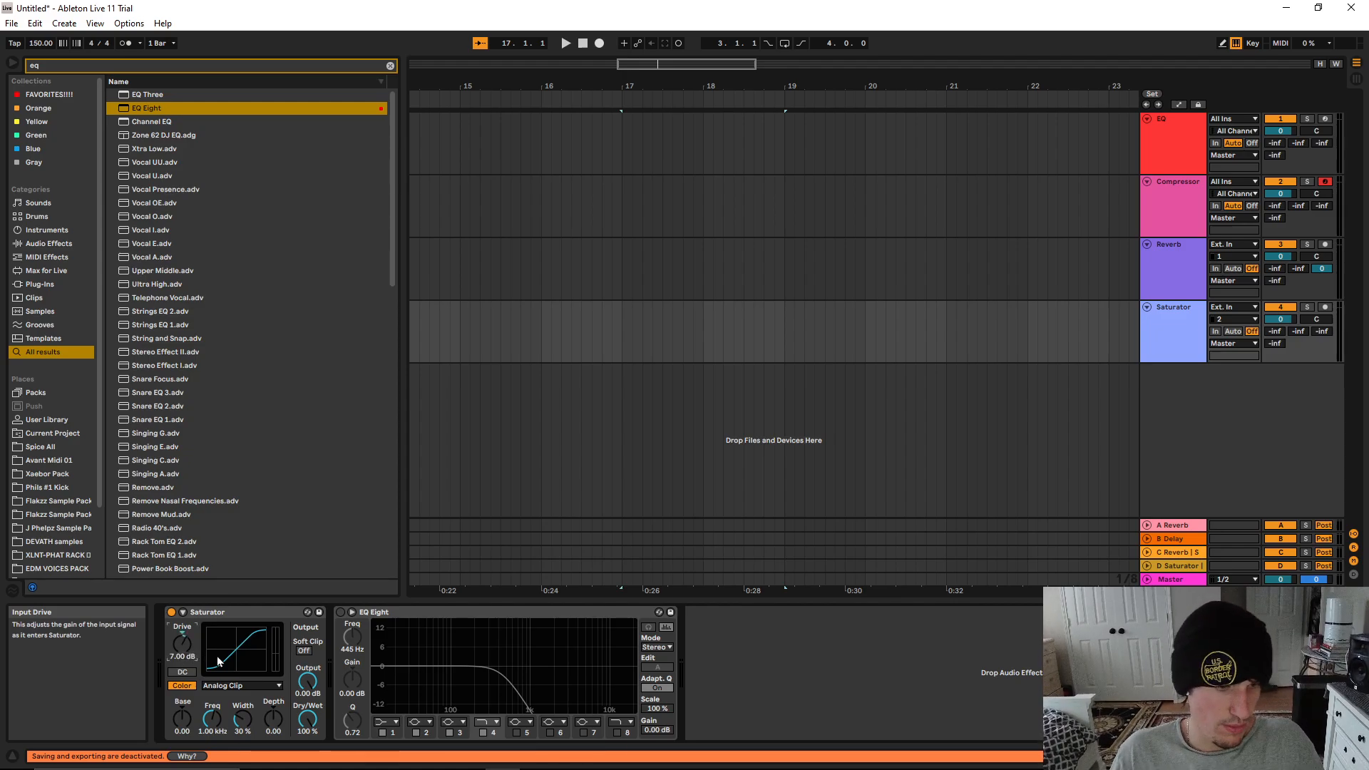
Turn on the Saturator's Soft Clip and set its output to -7 dB
left_click(302, 650)
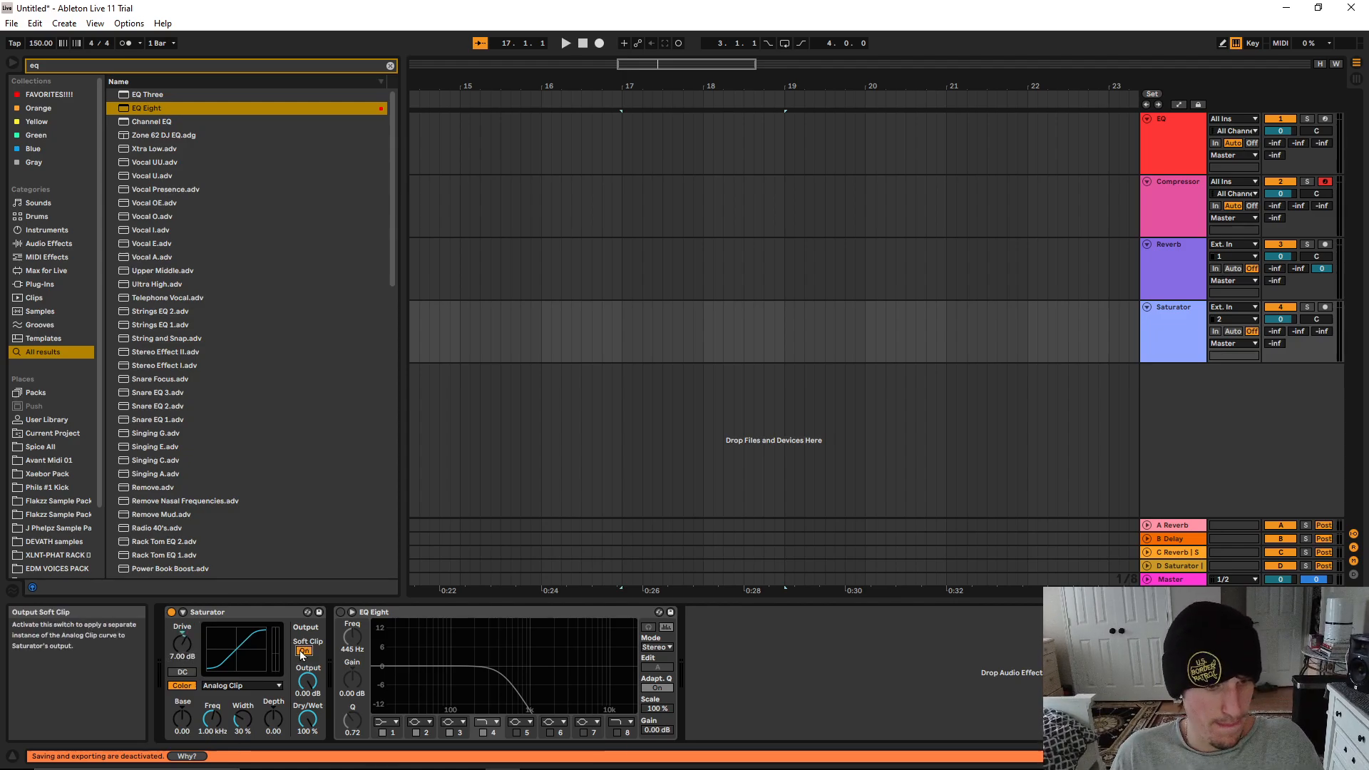
left_click(306, 693)
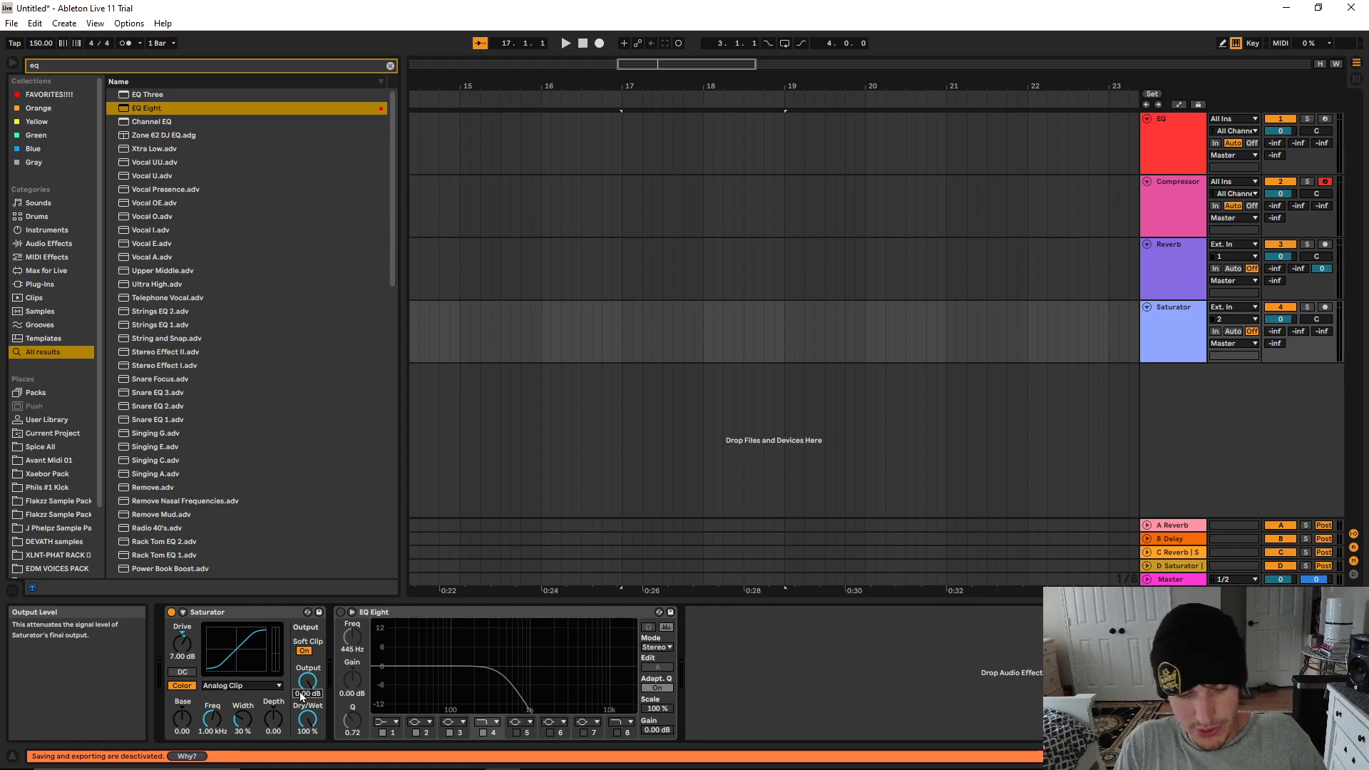
type("-7")
key("Return")
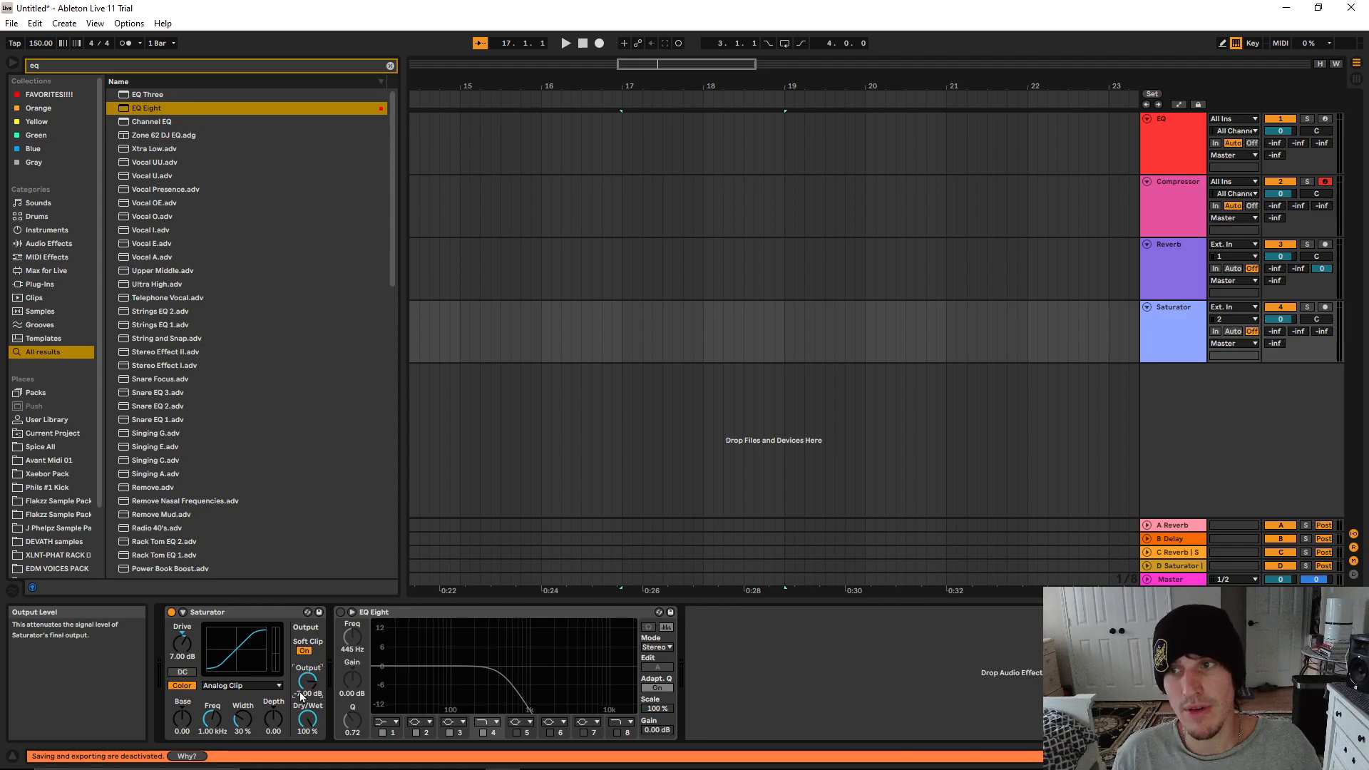
Review the device chains of the Compressor, EQ and Reverb tracks, and return to the Saturator track's chain
left_click(1166, 195)
left_click(1191, 144)
left_click(1163, 190)
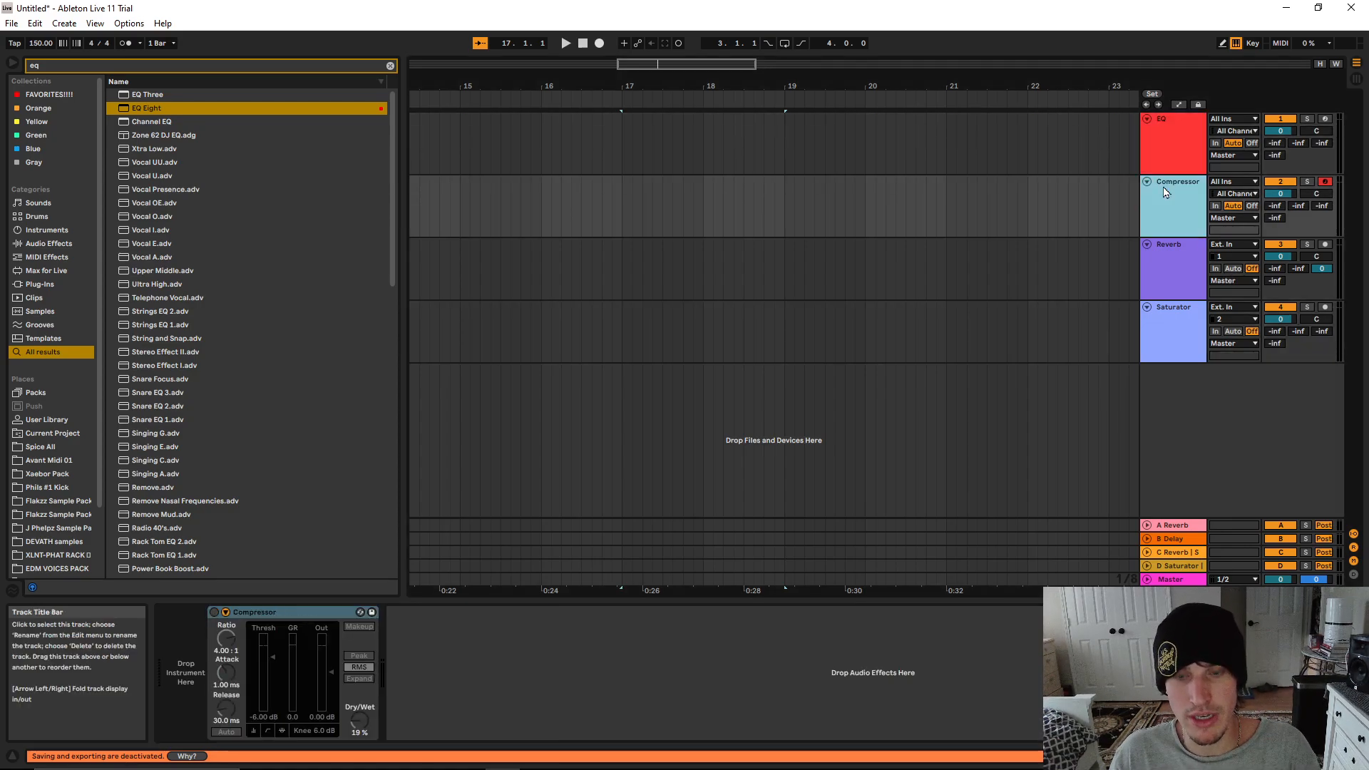
left_click(1169, 159)
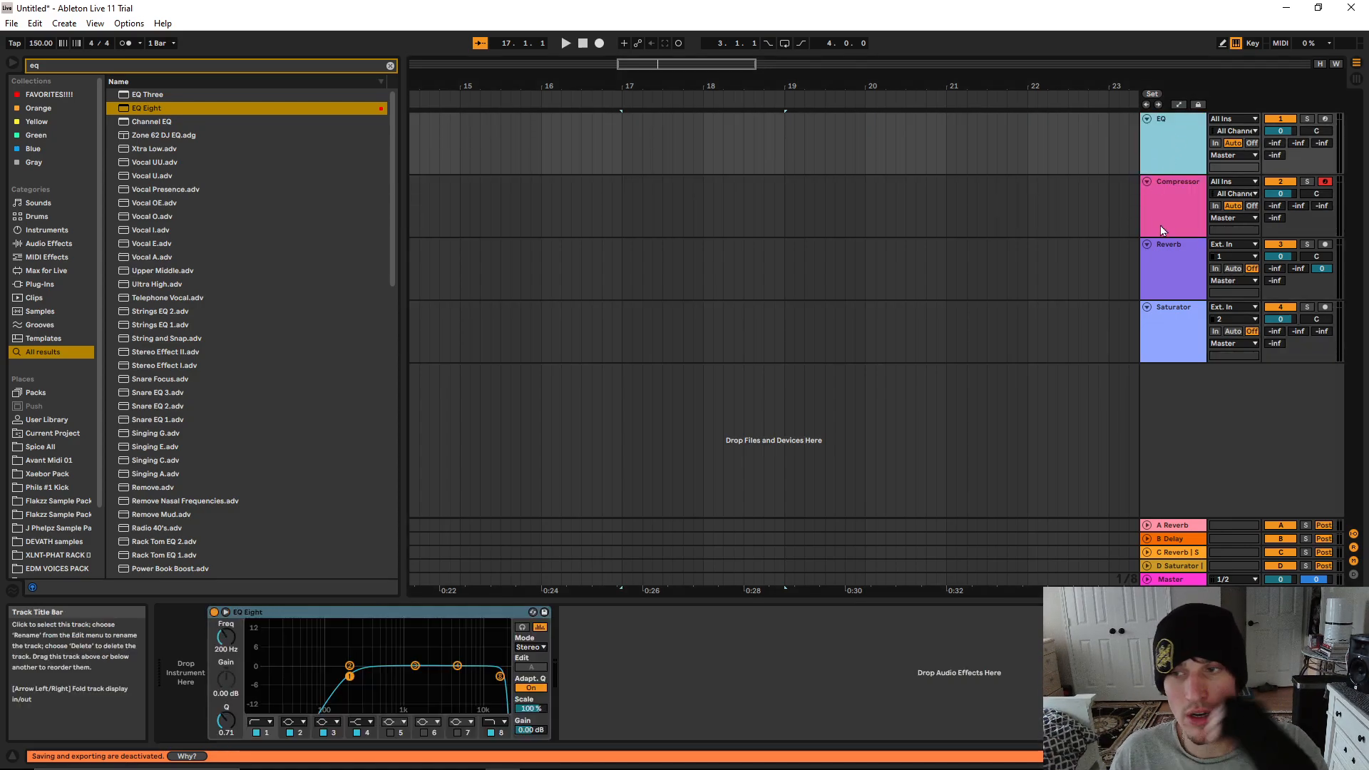
left_click(1162, 258)
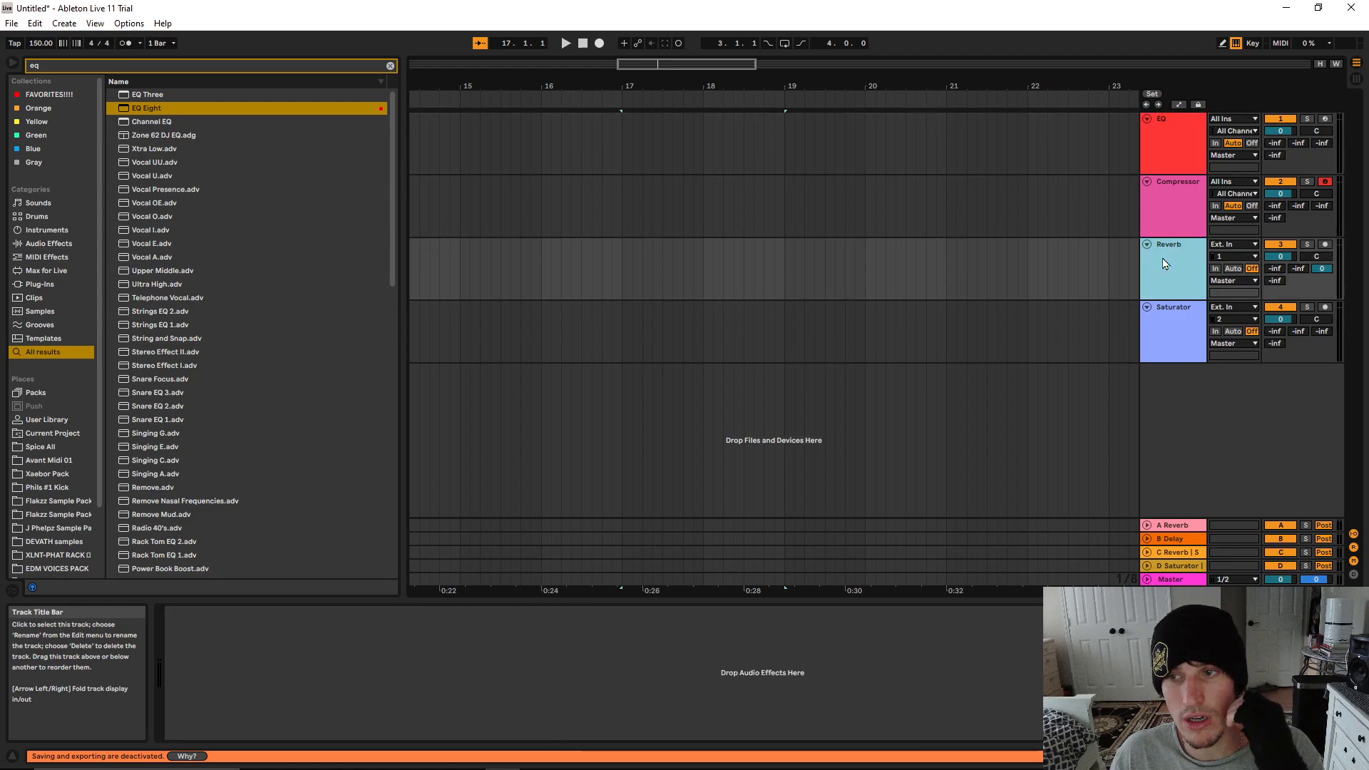
left_click(1169, 219)
left_click(1191, 138)
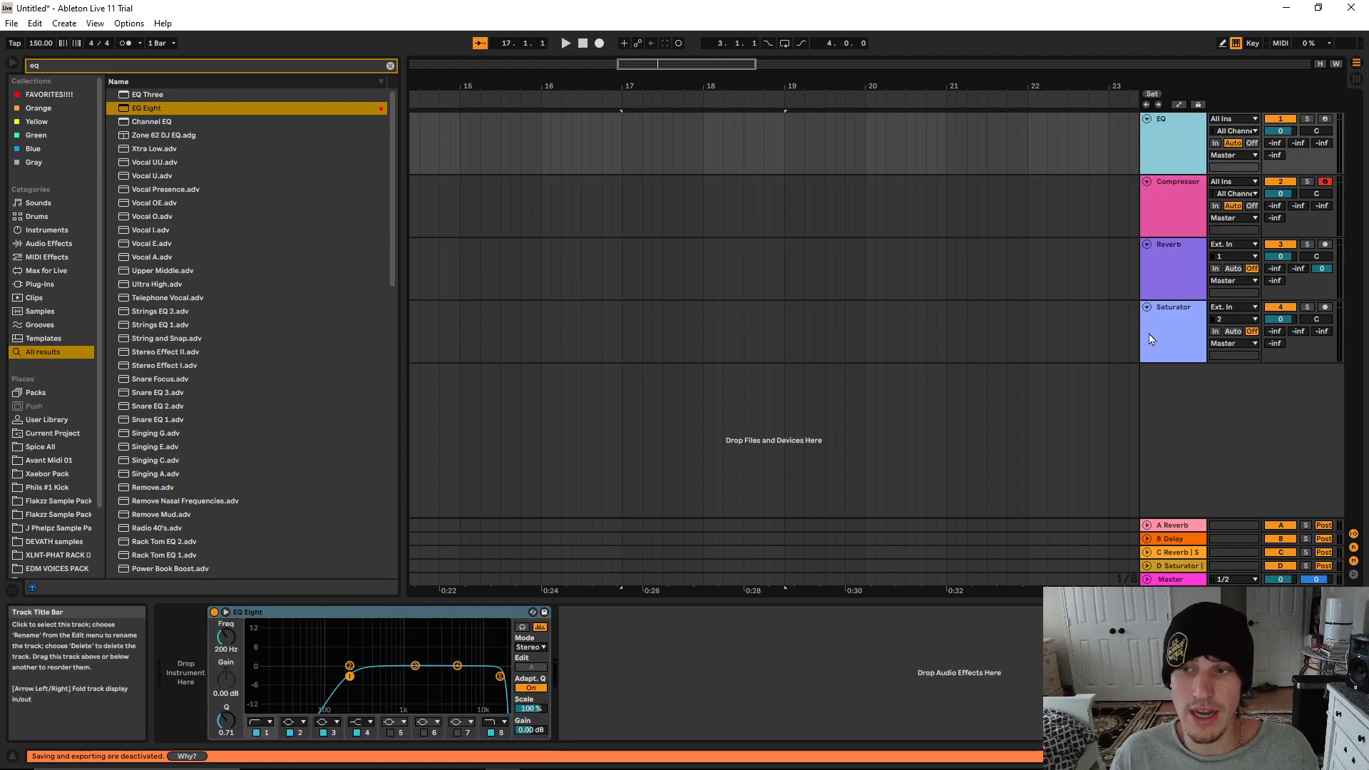
left_click(1151, 339)
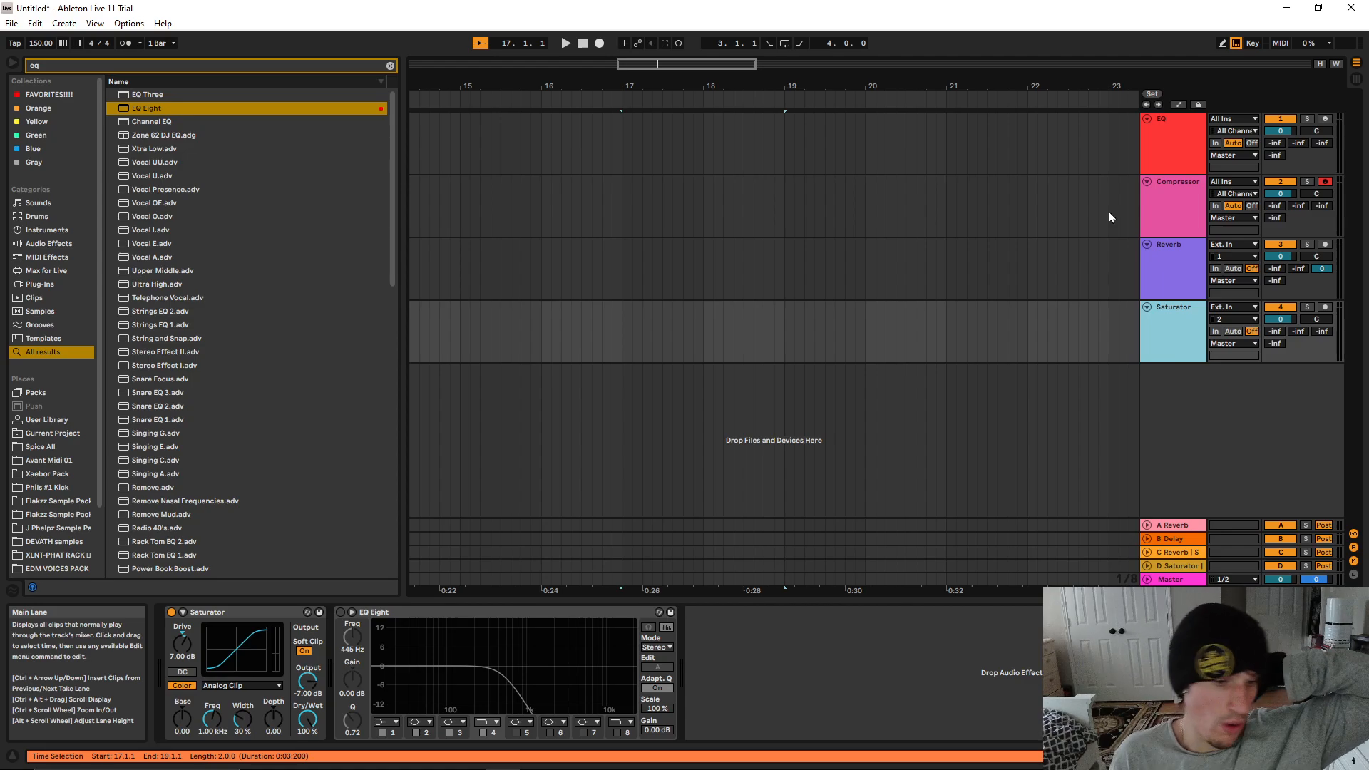
Set the Saturator's color width to 50% and search the browser for "satur"
left_click(235, 727)
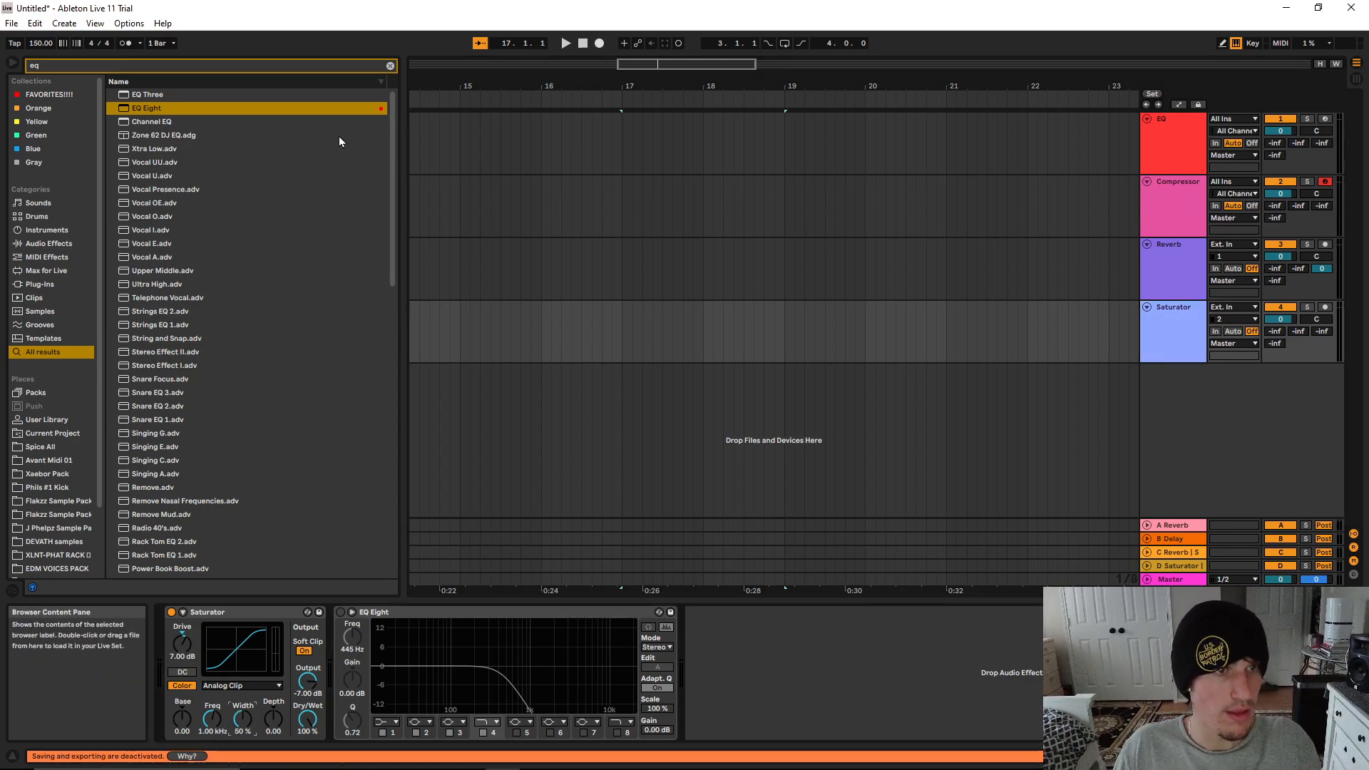
left_click(390, 65)
type("satur")
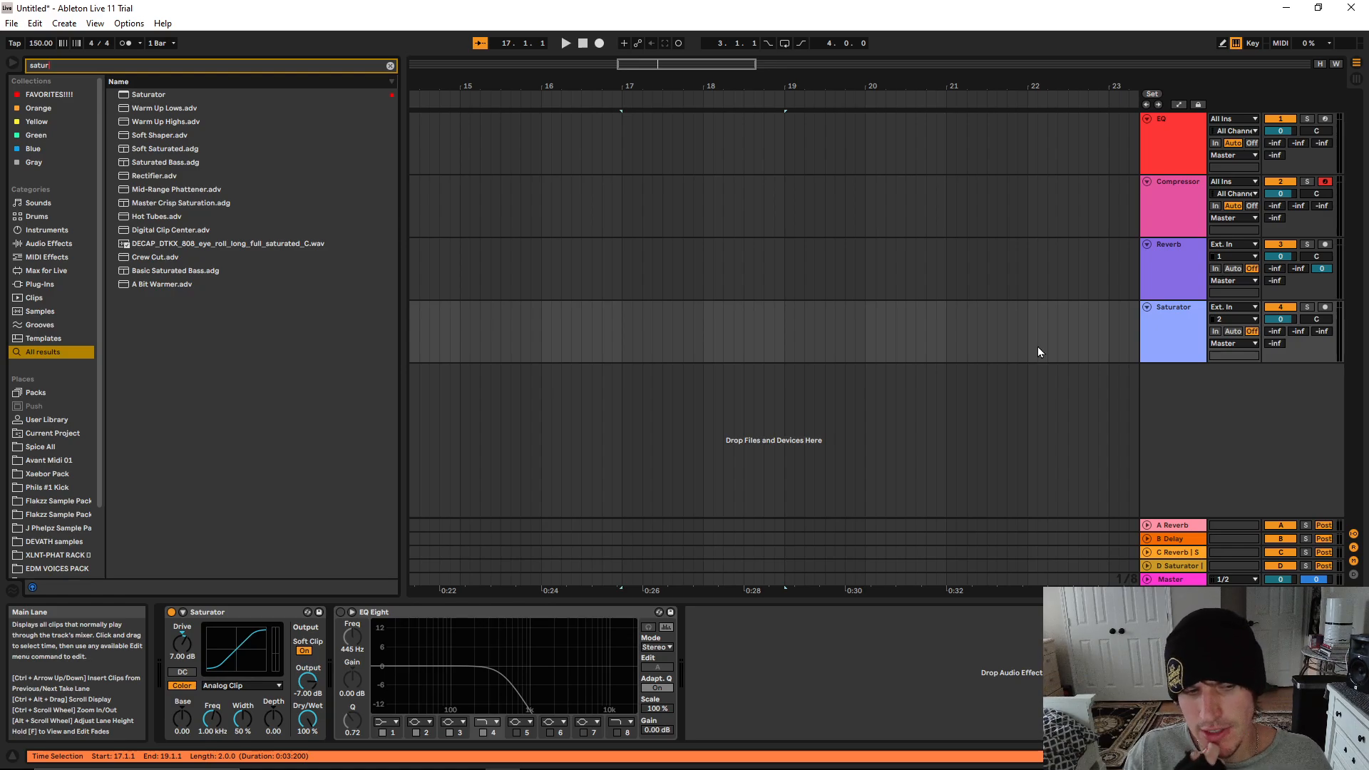
Compare the Saturator's Sinoid Fold and Analog Clip curve types by switching between them, ending on Sinoid Fold
left_click(246, 686)
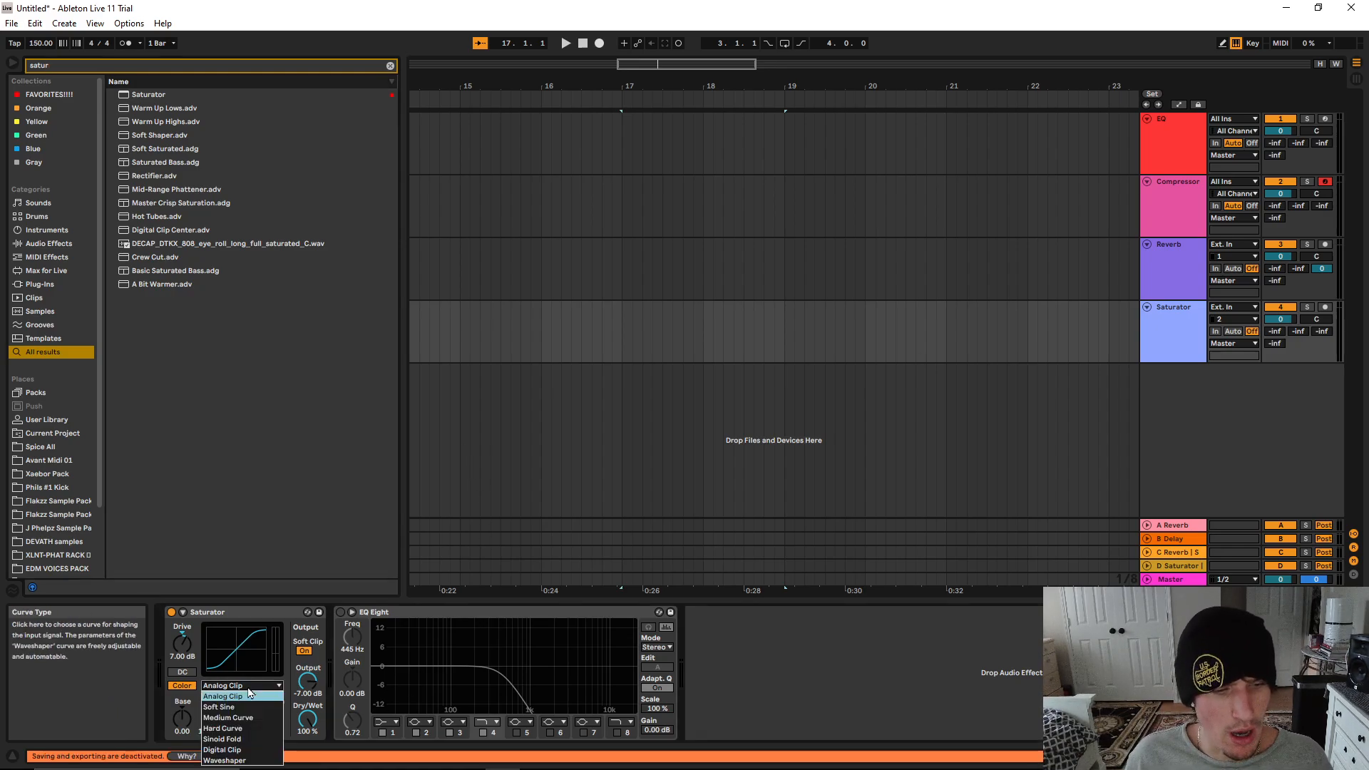
left_click(227, 739)
left_click(239, 685)
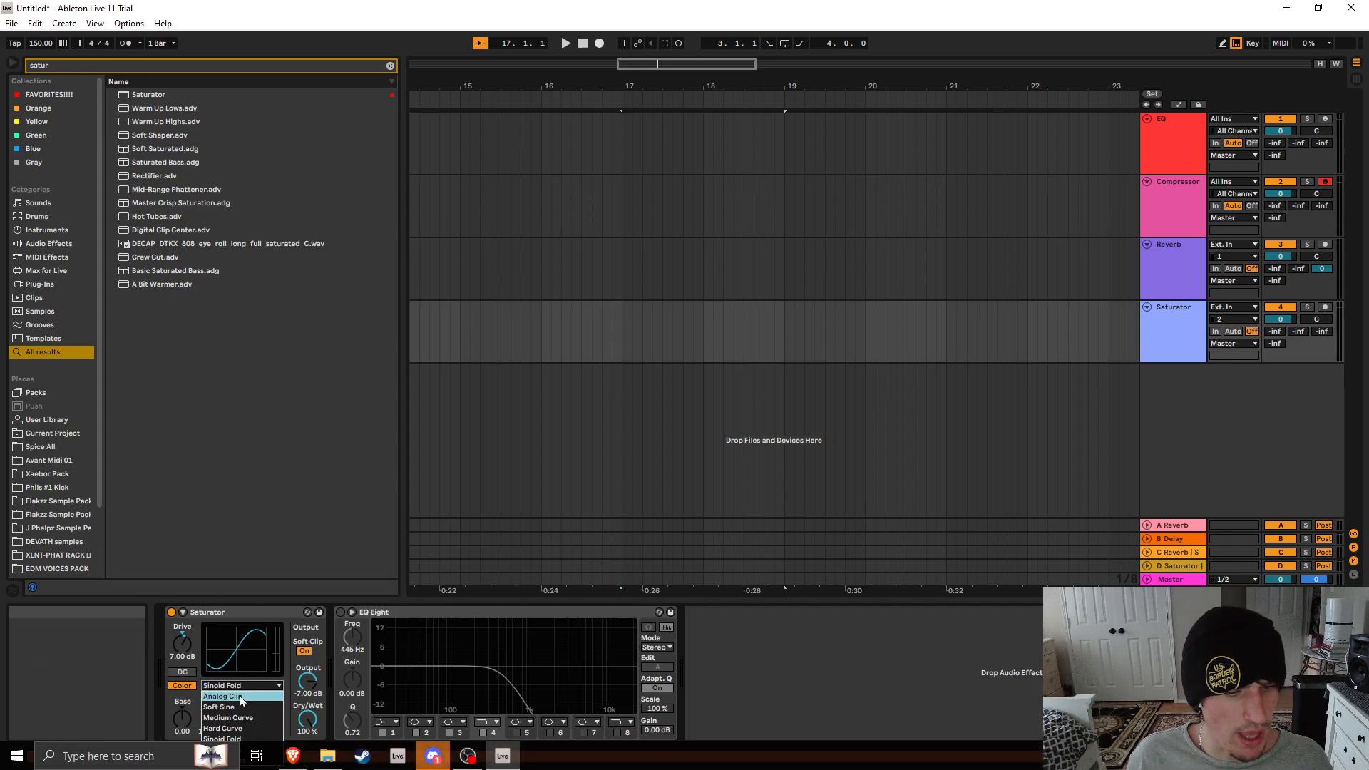
left_click(239, 696)
left_click(240, 685)
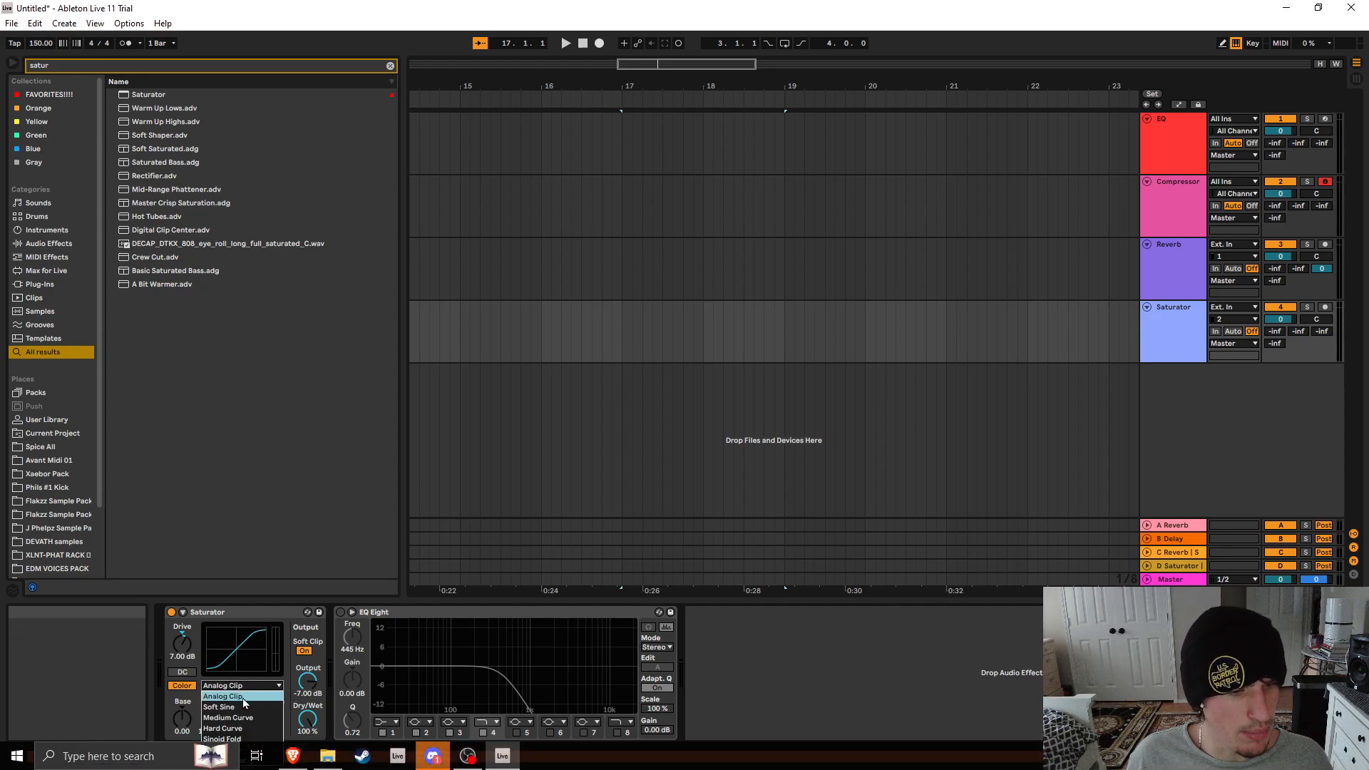
left_click(239, 738)
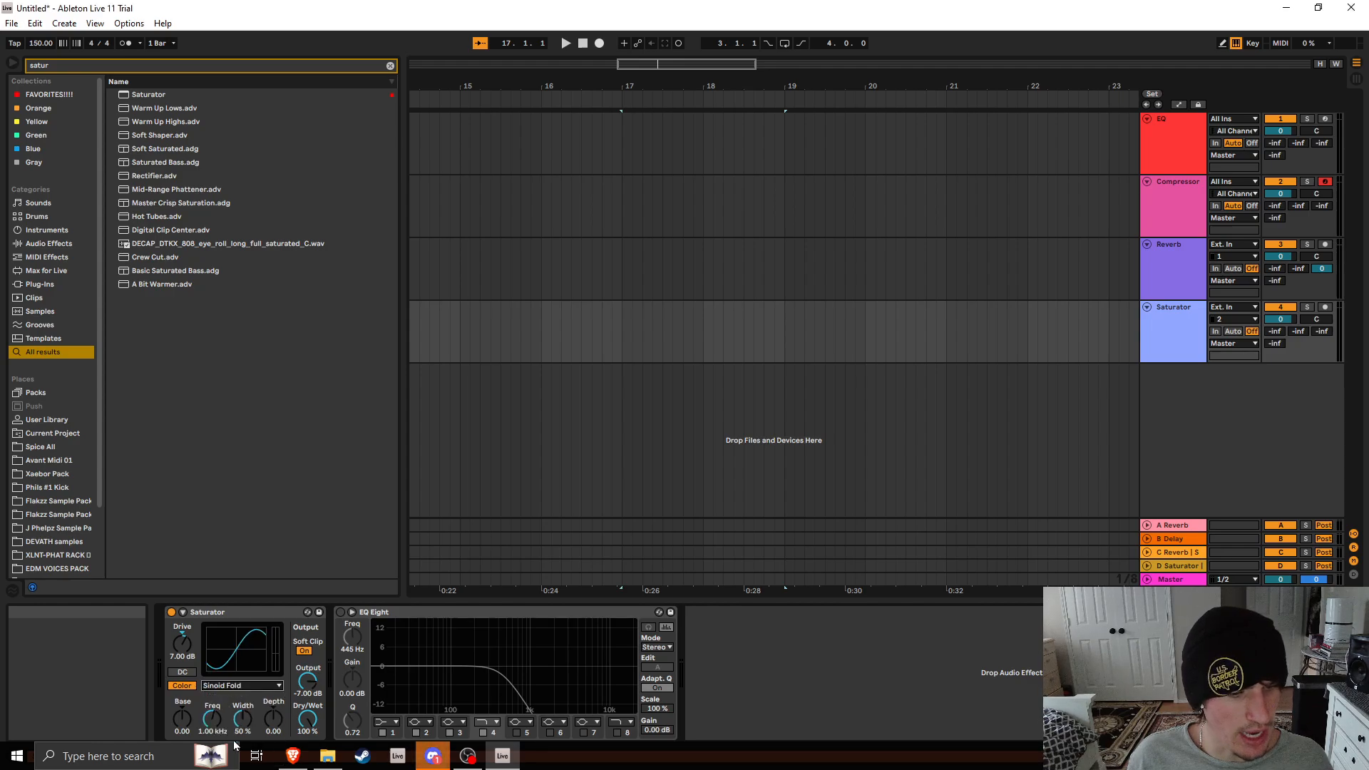
Switch the Saturator's curve type to Hard Curve, to Analog Clip and back to Sinoid Fold
left_click(251, 683)
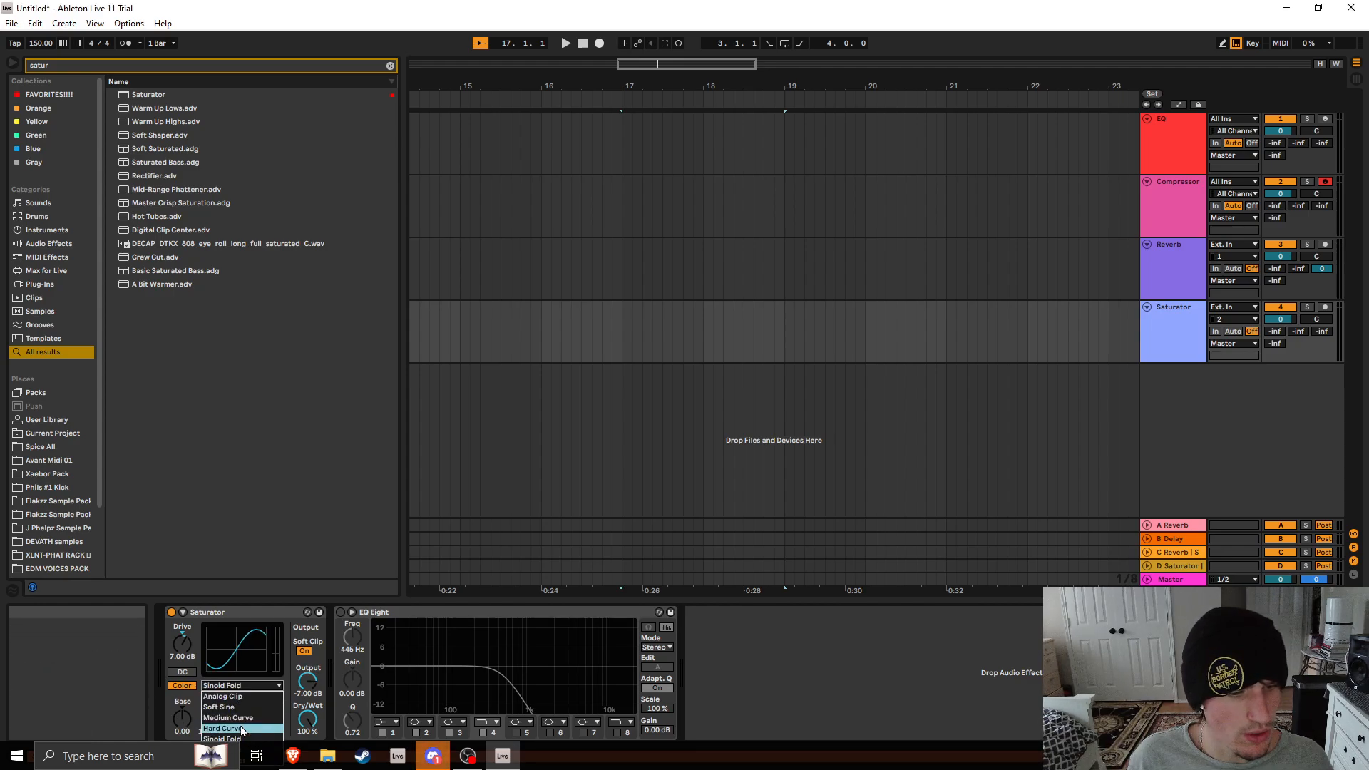
left_click(241, 729)
left_click(258, 683)
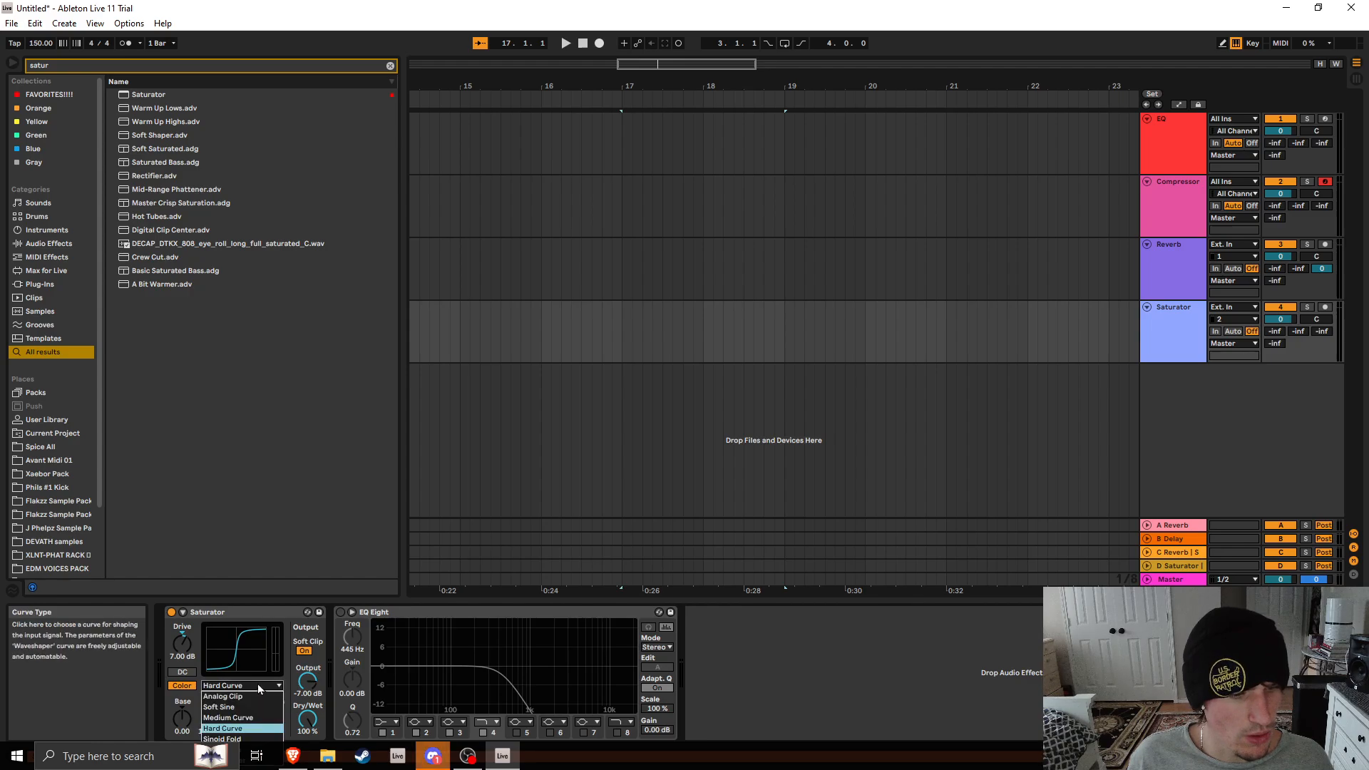
left_click(255, 695)
left_click(248, 683)
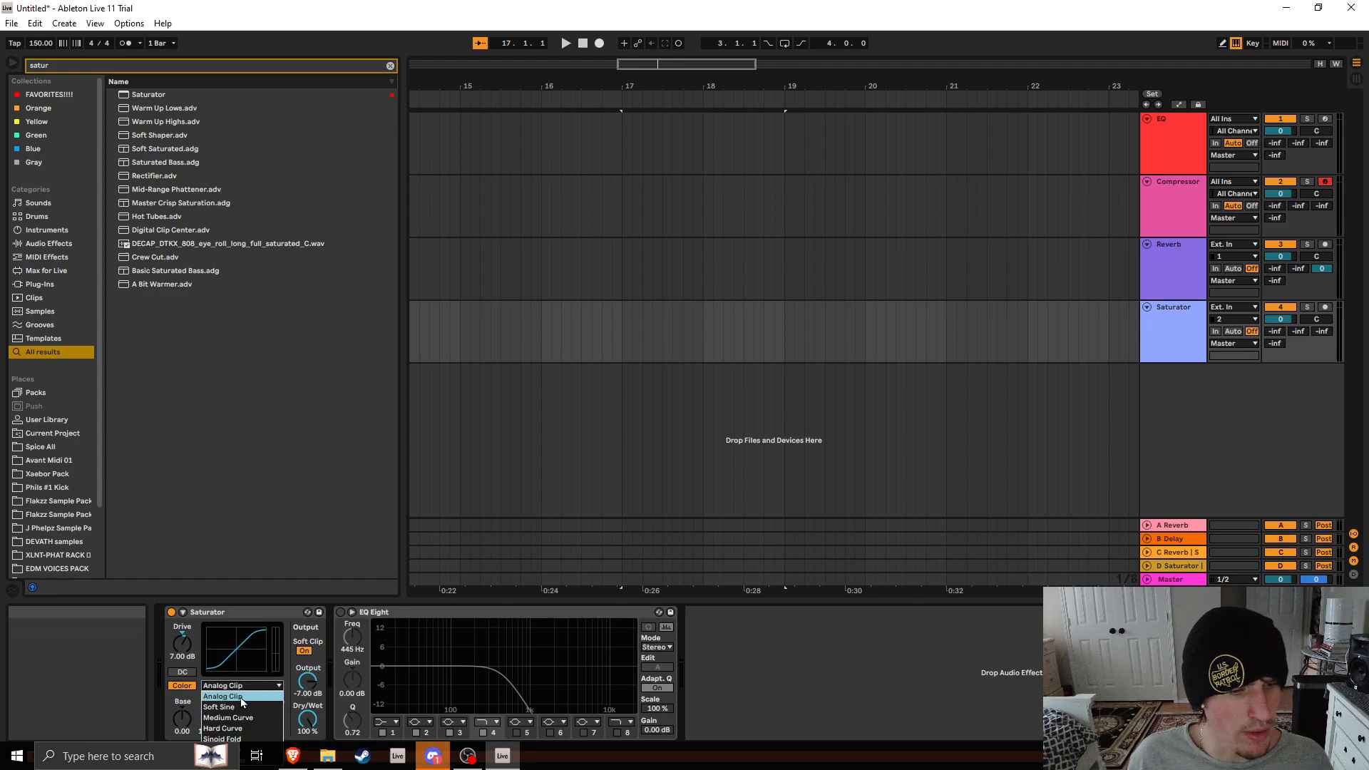
left_click(237, 739)
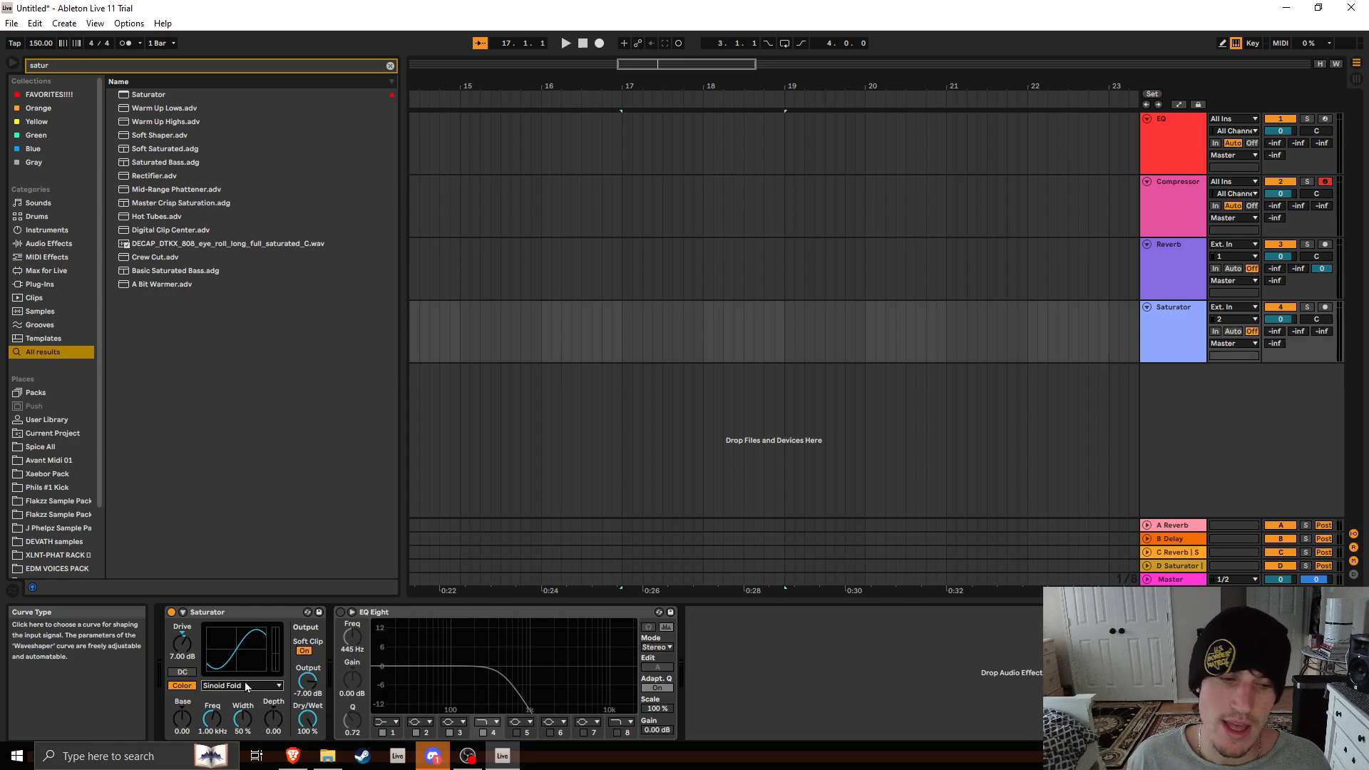
Step the Saturator's curve type through Soft Sine and Medium Curve, and leave it on Hard Curve
left_click(246, 685)
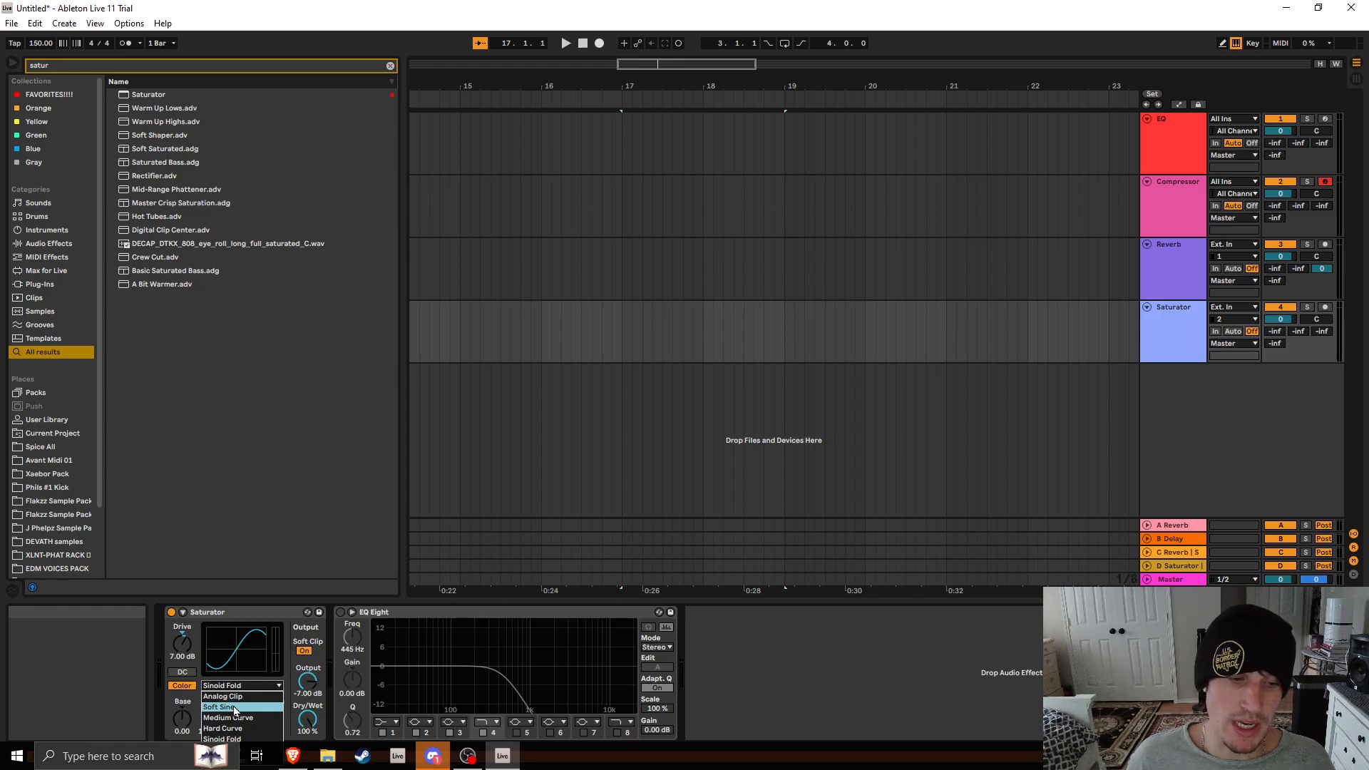
left_click(235, 711)
left_click(246, 685)
left_click(231, 717)
left_click(246, 685)
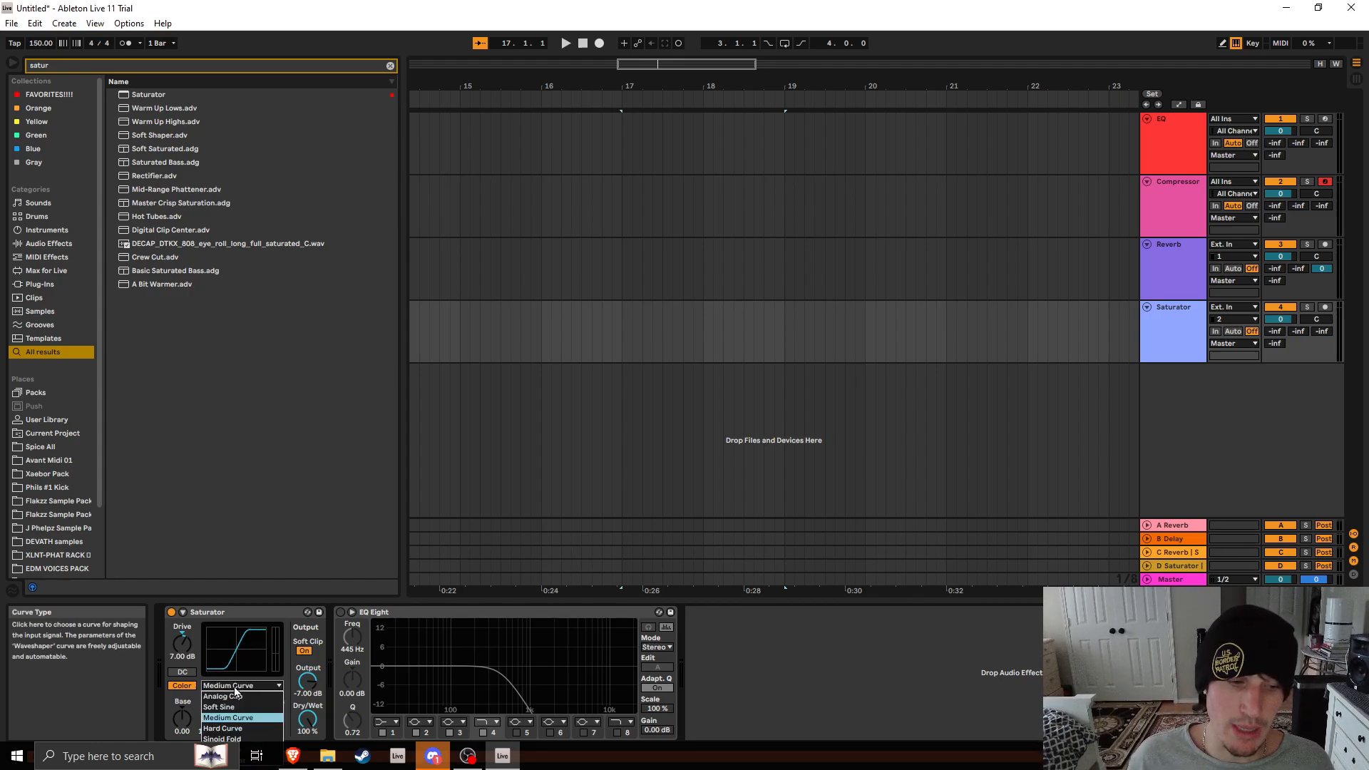
left_click(249, 727)
left_click(246, 686)
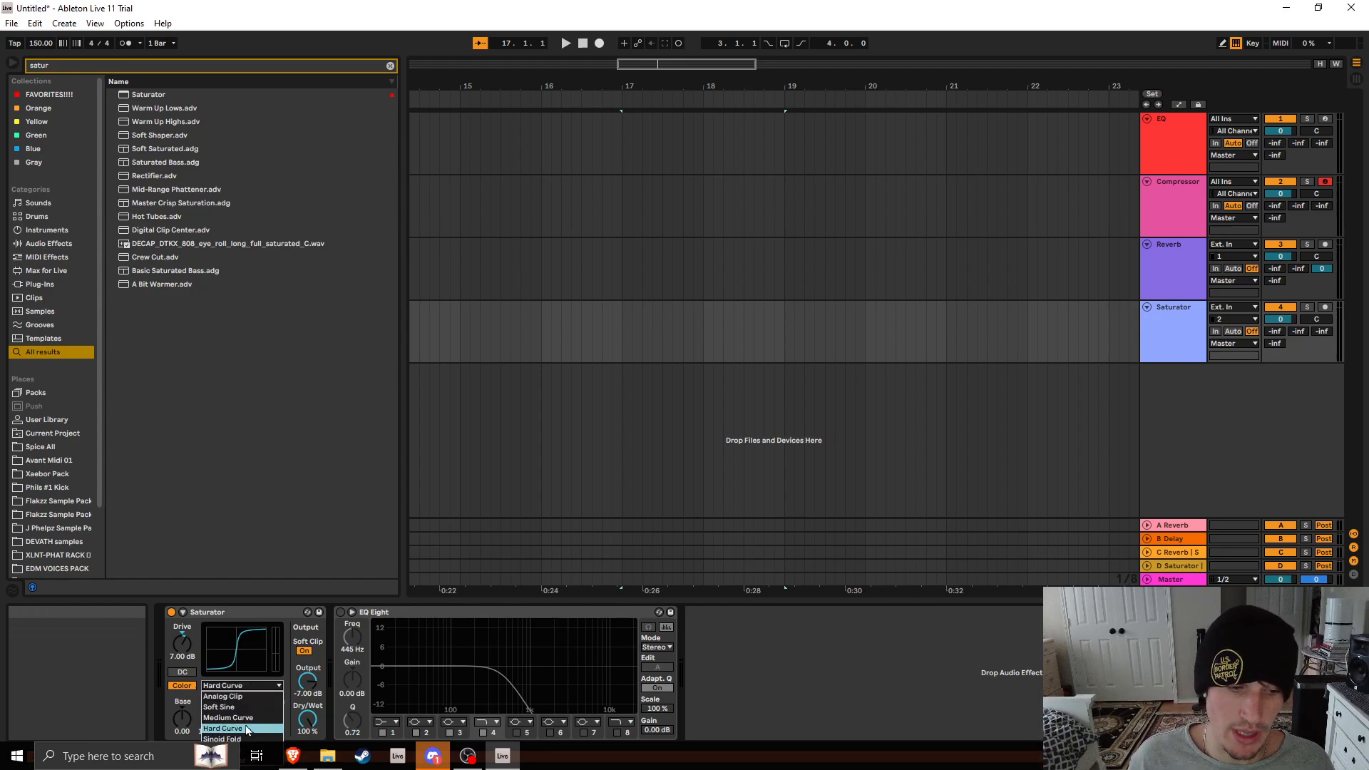
left_click(799, 675)
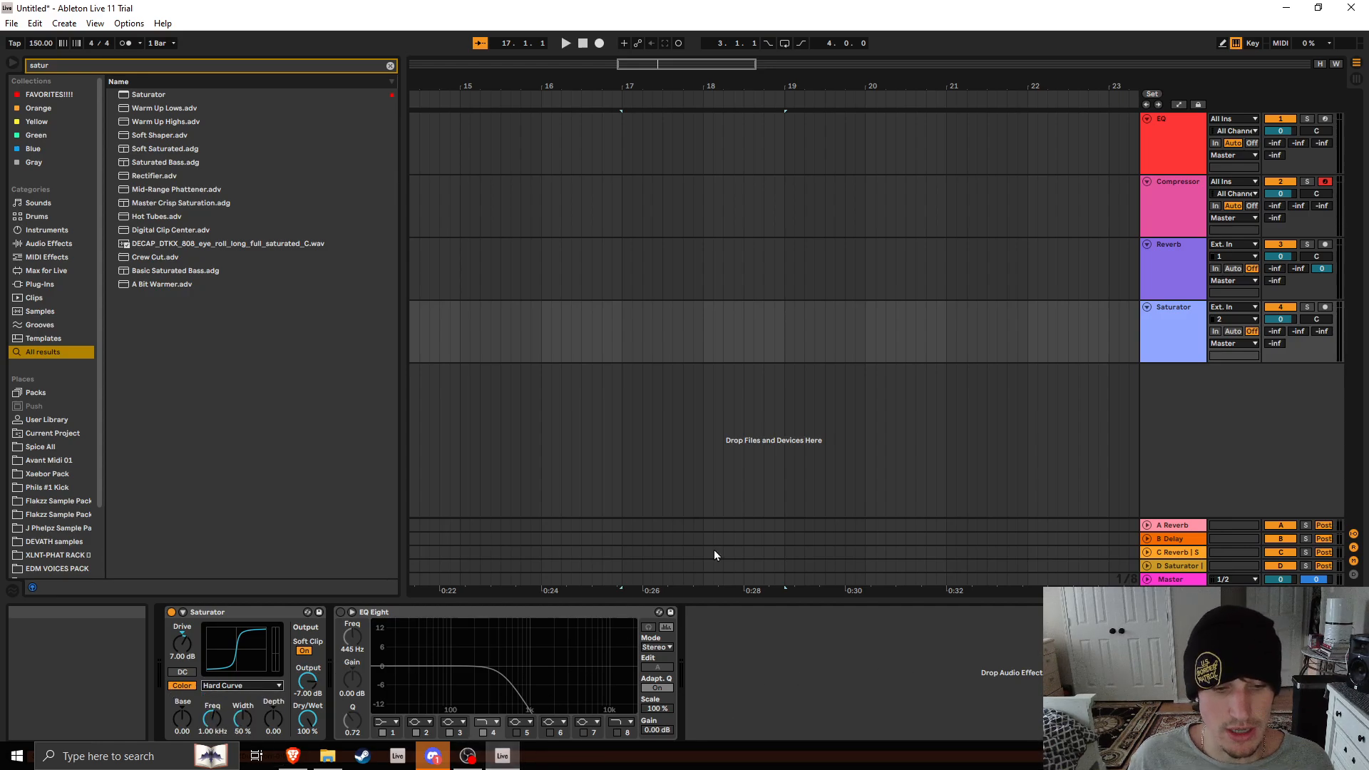
Minimize and restore the Live window, and select the Saturator track
left_click(501, 754)
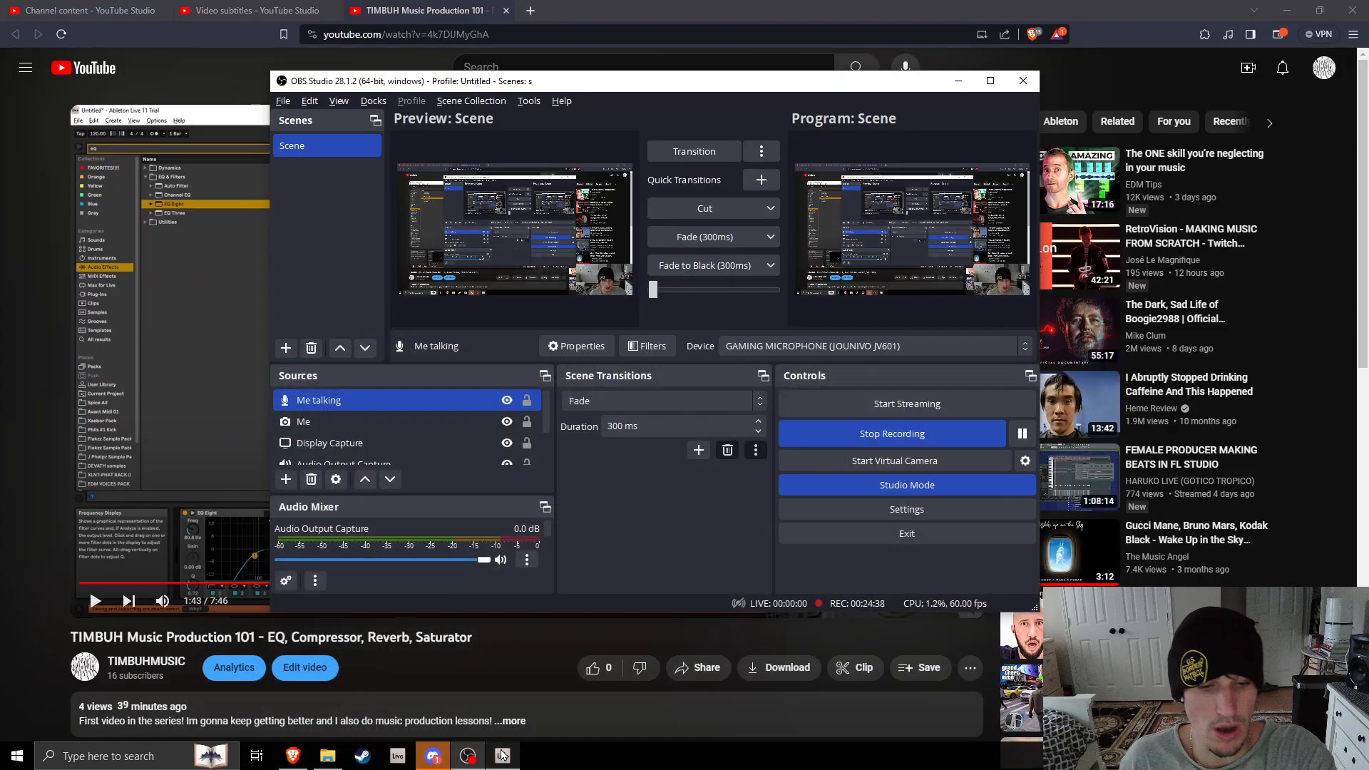
left_click(502, 754)
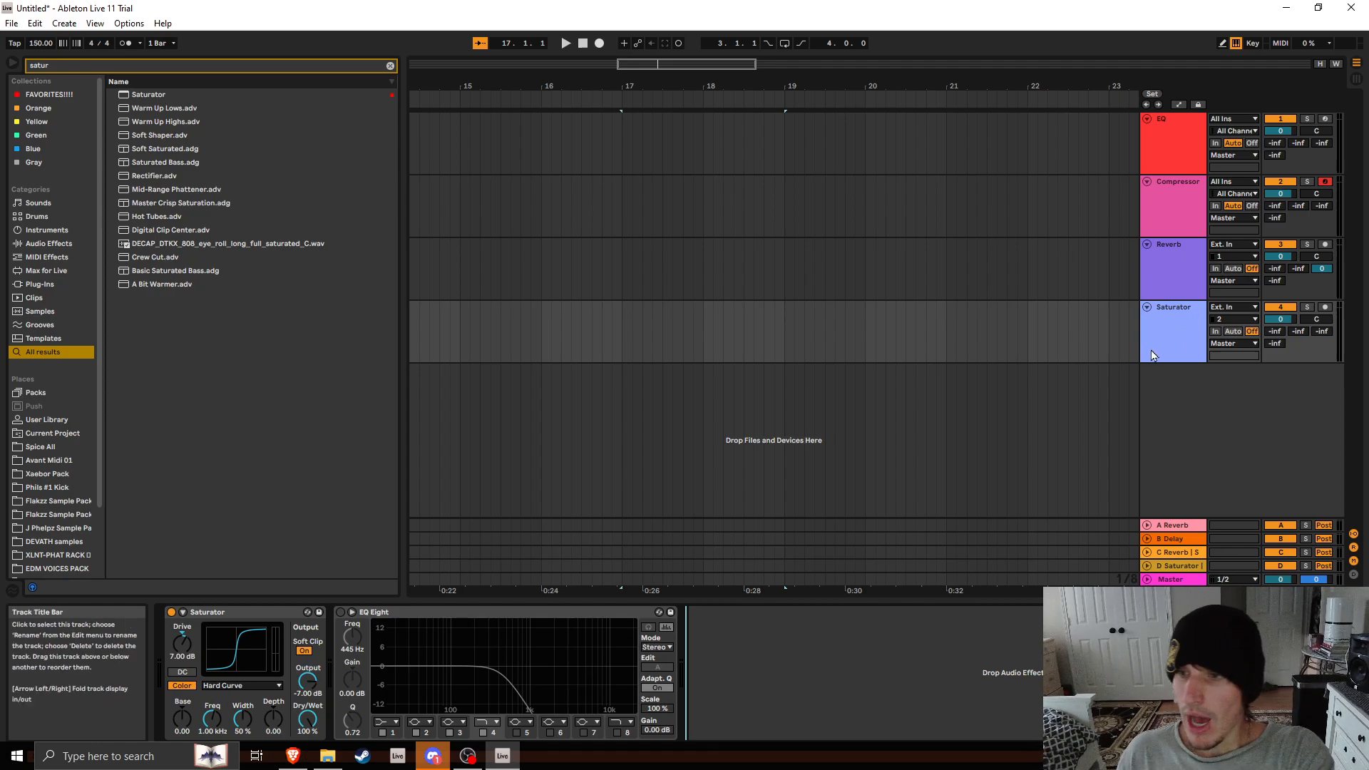
left_click(1158, 325)
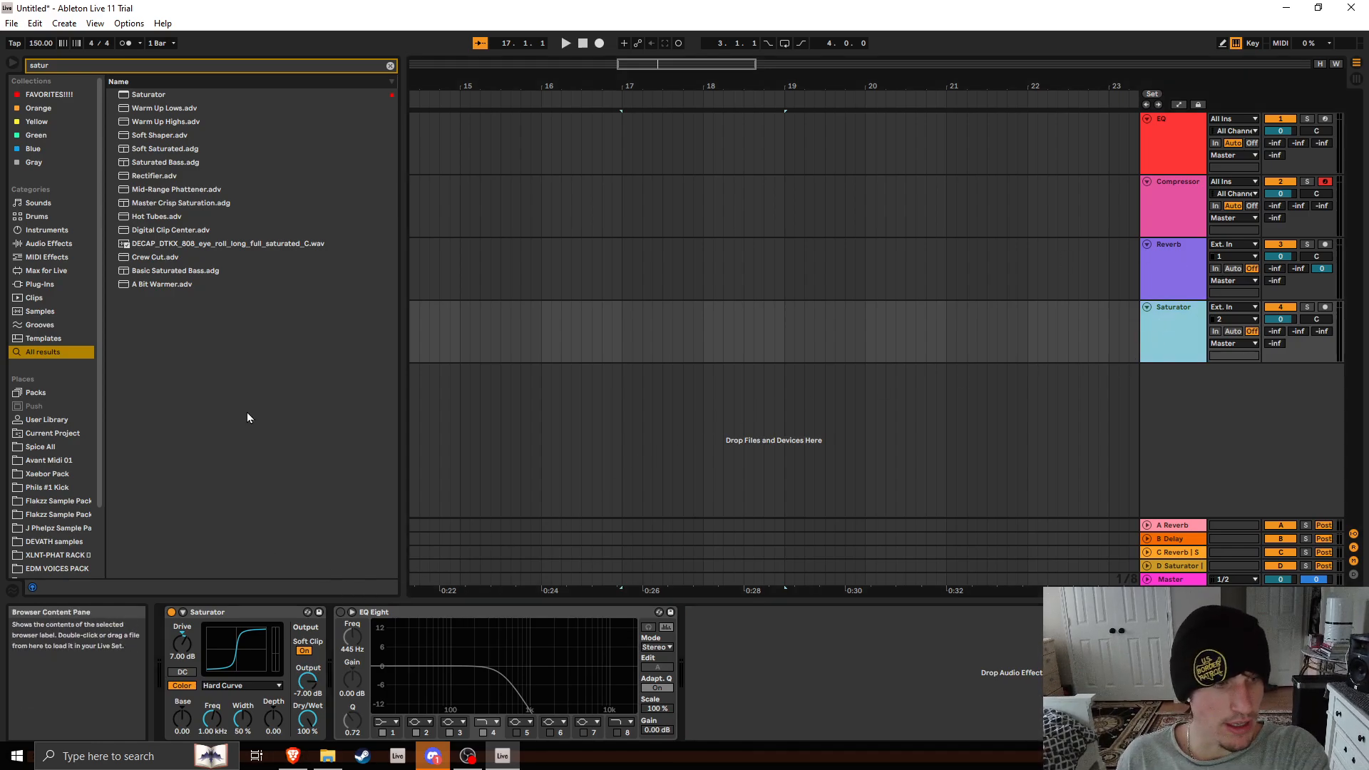